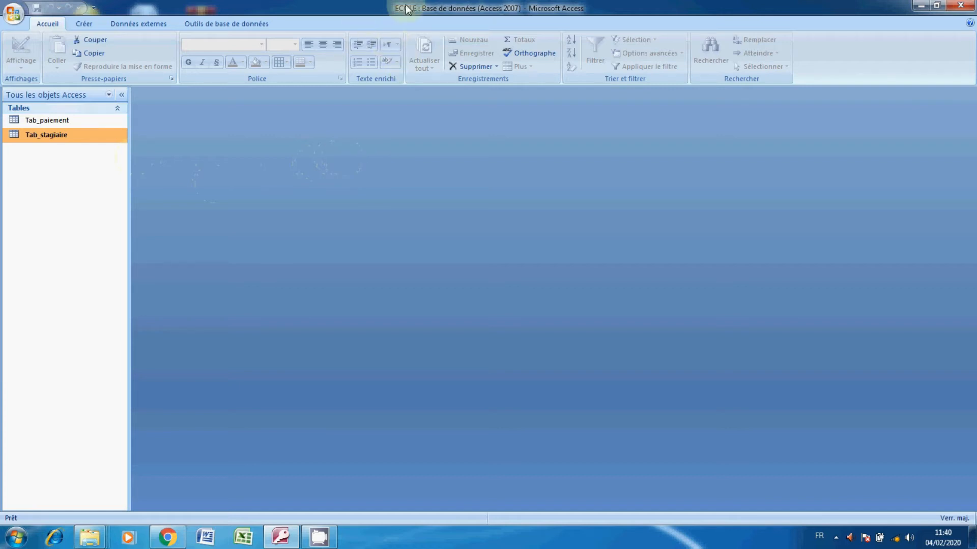
# Open the Tab_stagiaire table to view and edit its records.
pyautogui.click(75, 124)
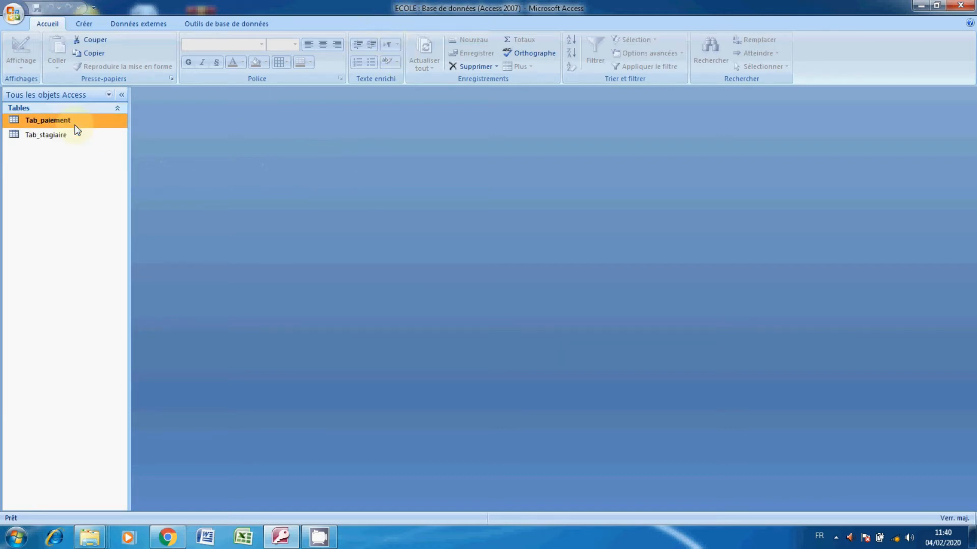
pyautogui.click(72, 135)
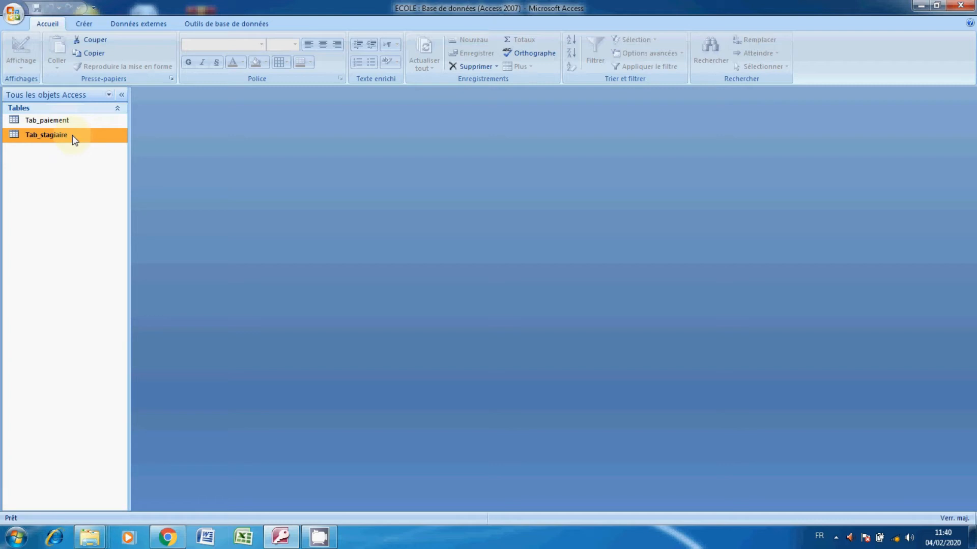
pyautogui.doubleClick(72, 135)
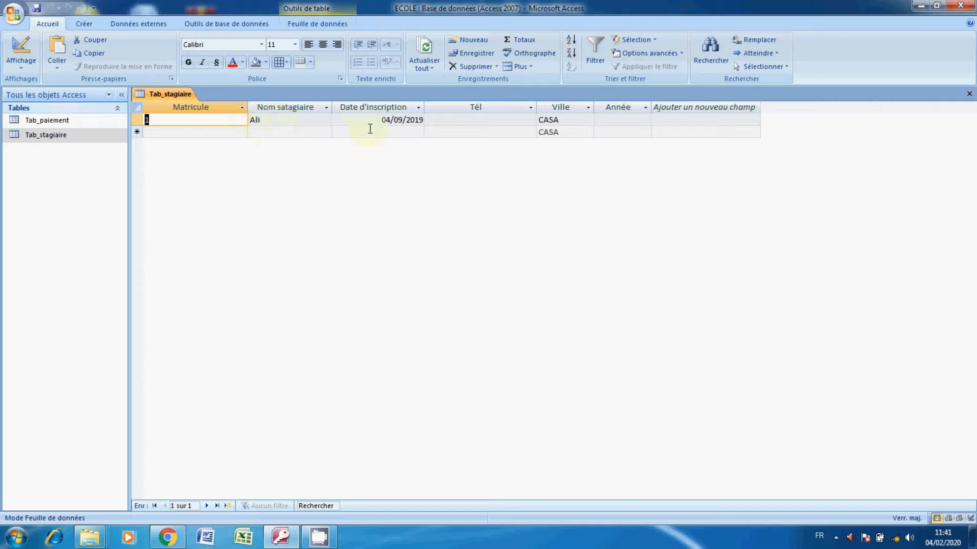
# Complete the first trainee's record with a phone number in Tél and 2020 as the Année.
pyautogui.click(448, 118)
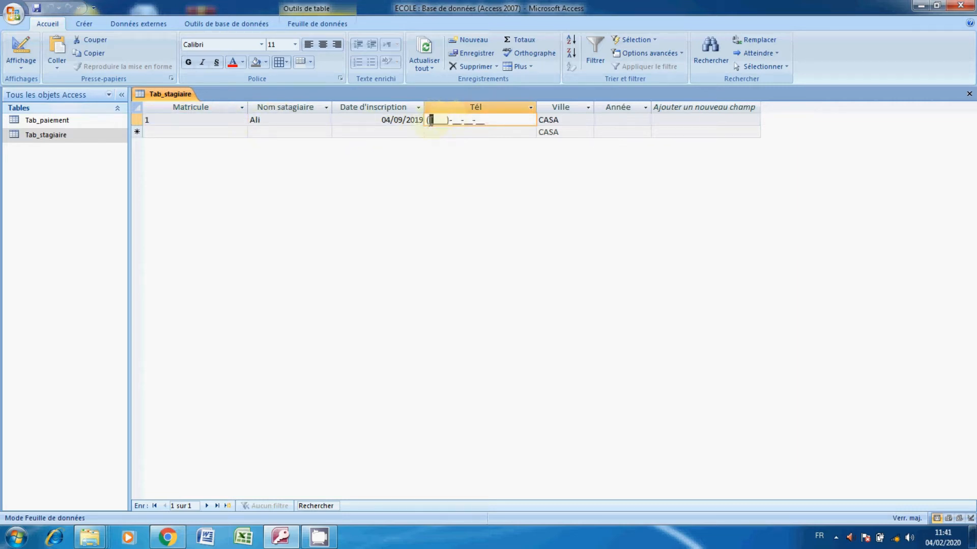
pyautogui.write('0998)-99-99-99')
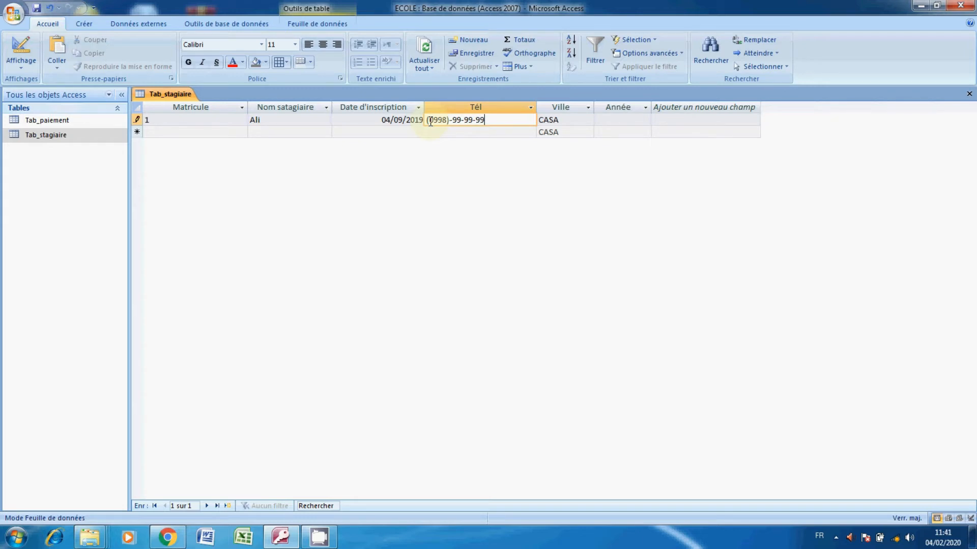
pyautogui.press('Tab')
pyautogui.press('Tab')
pyautogui.write('20')
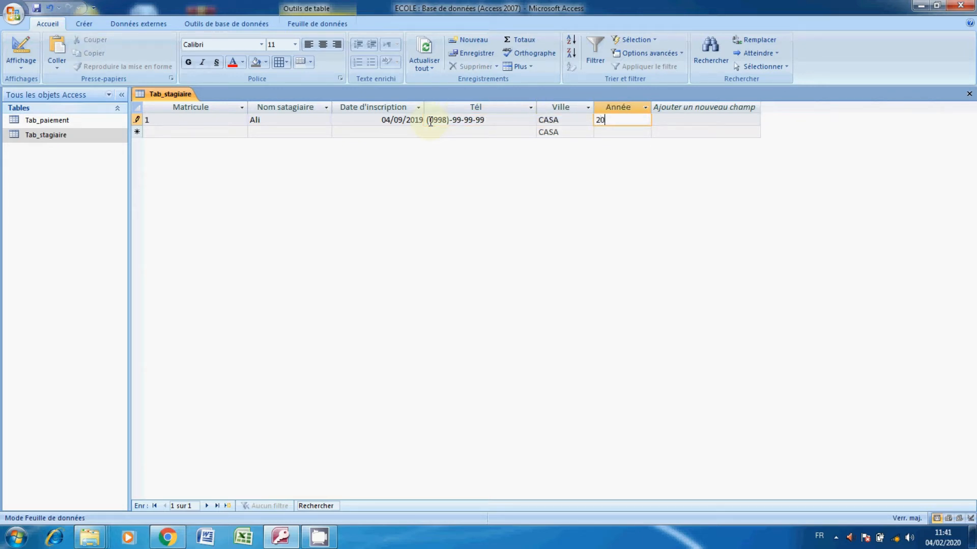
pyautogui.write('20')
pyautogui.press('Return')
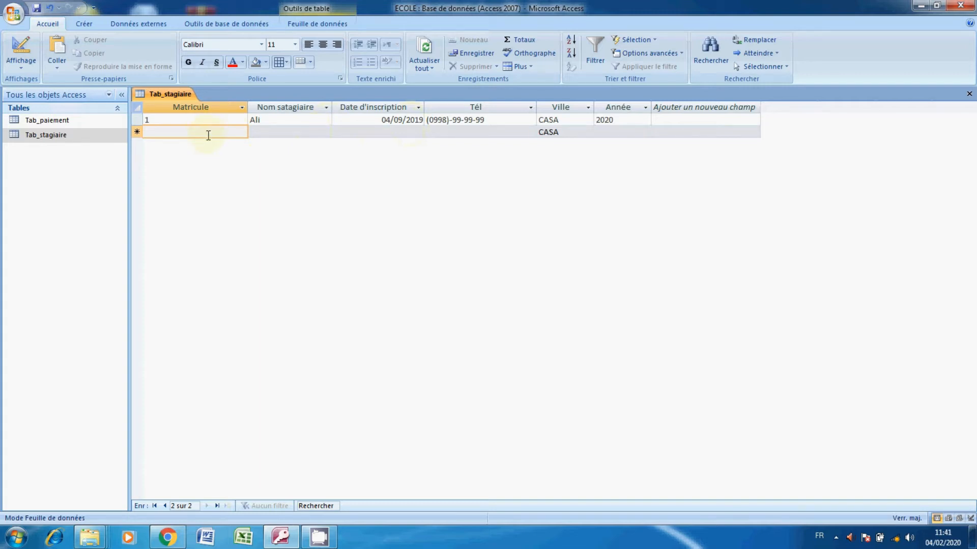
# Start a second trainee record with Matricule 2 and enter the trainee's name.
pyautogui.write('2')
pyautogui.press('Tab')
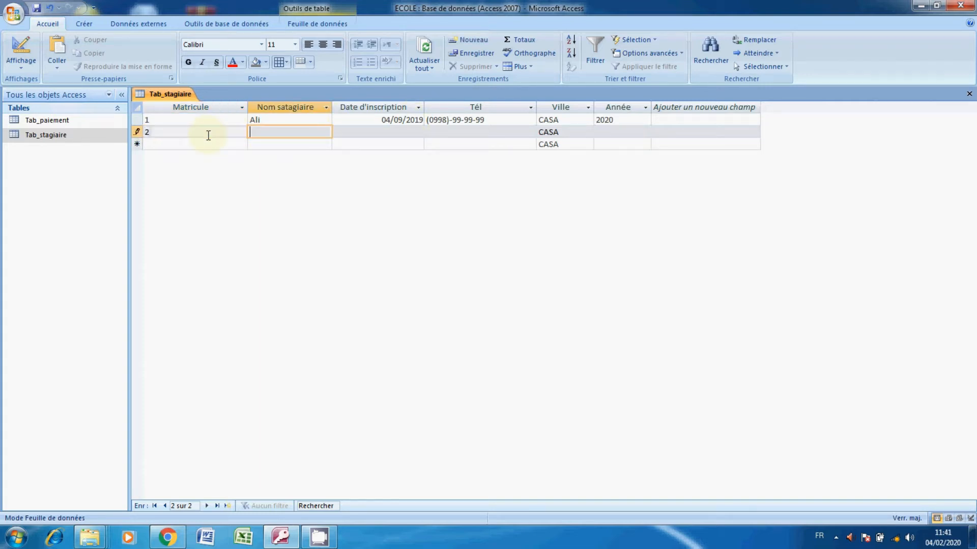
pyautogui.write('Taha')
pyautogui.press('Tab')
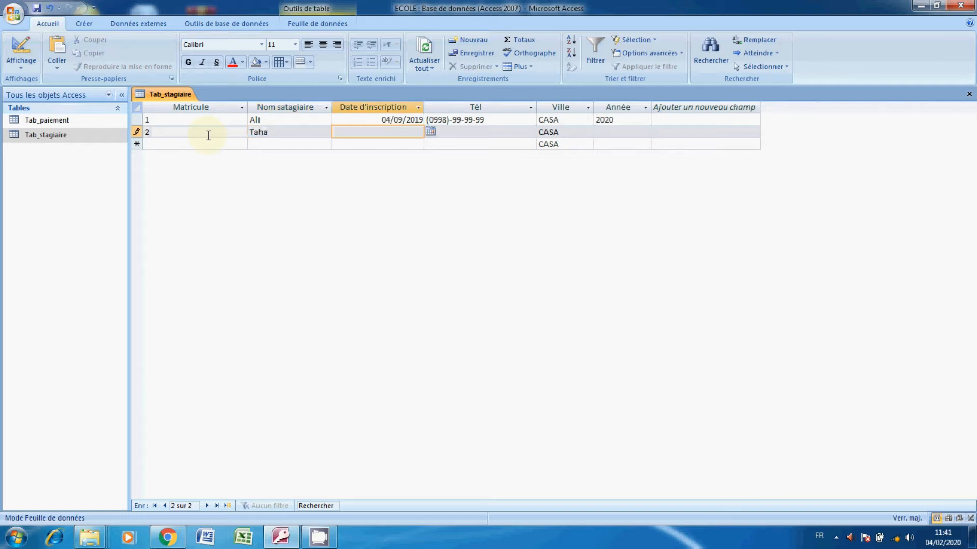
# Try to set the second trainee's Date d'inscription to 05/02/2020.
pyautogui.click(430, 131)
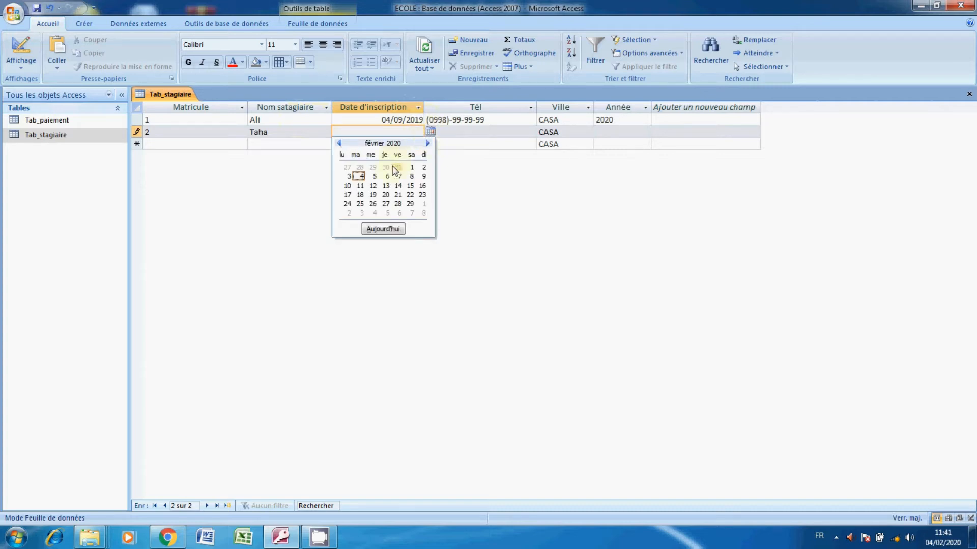
pyautogui.click(375, 177)
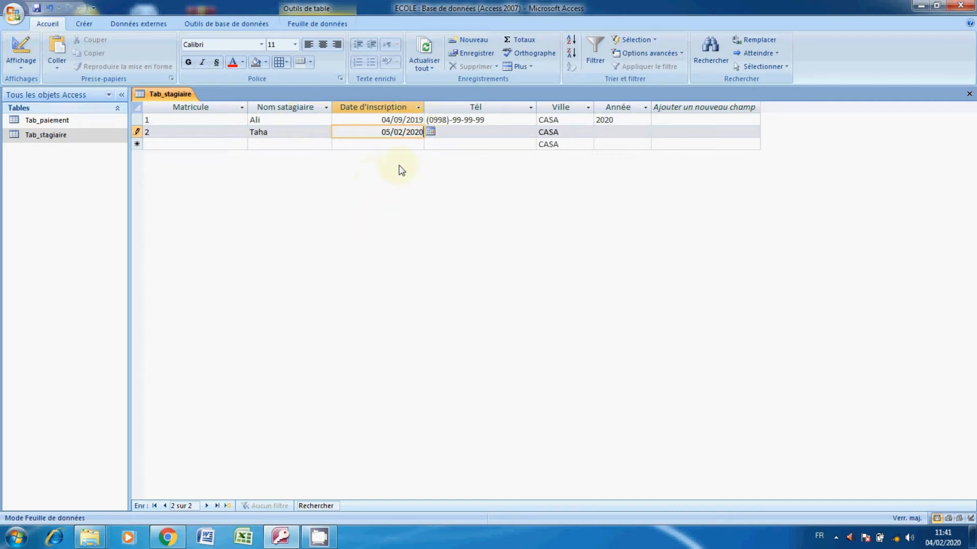
pyautogui.click(447, 135)
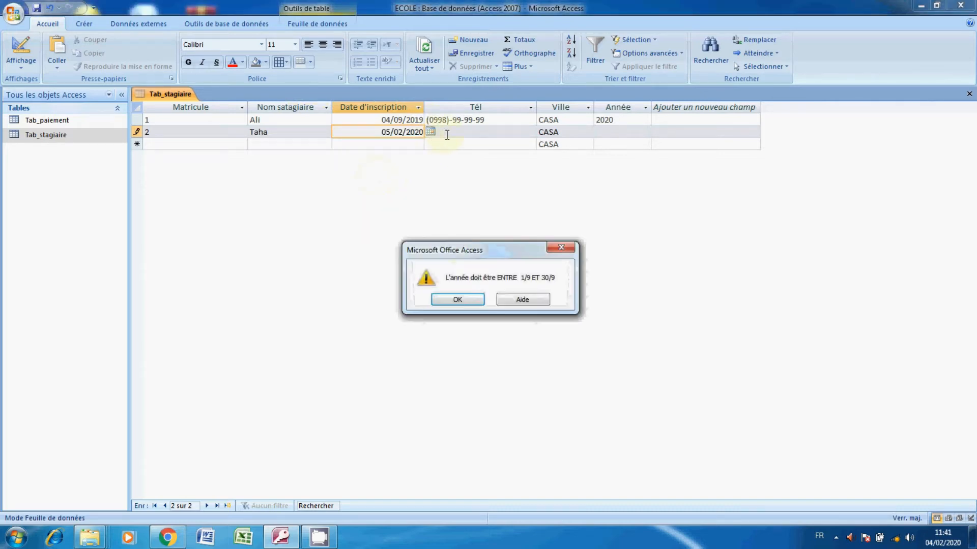
pyautogui.click(457, 300)
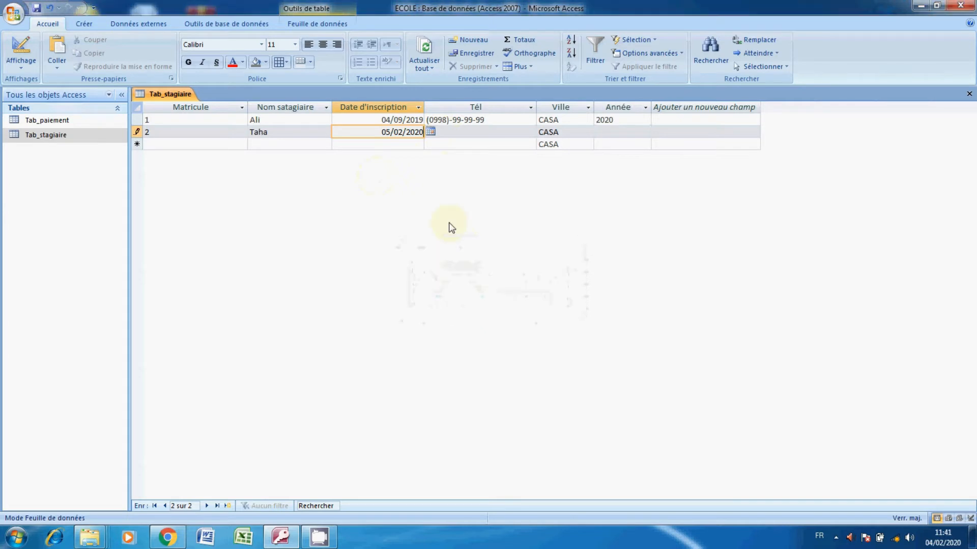
# Set the second trainee's Date d'inscription to 06/09/2019.
pyautogui.click(430, 131)
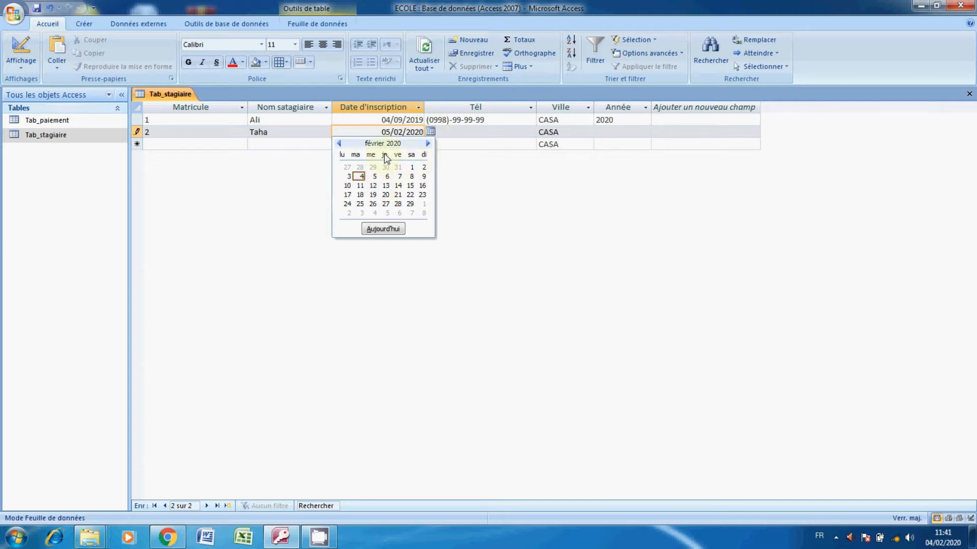
pyautogui.click(339, 143)
pyautogui.click(340, 144)
pyautogui.click(340, 144)
pyautogui.click(339, 144)
pyautogui.click(339, 144)
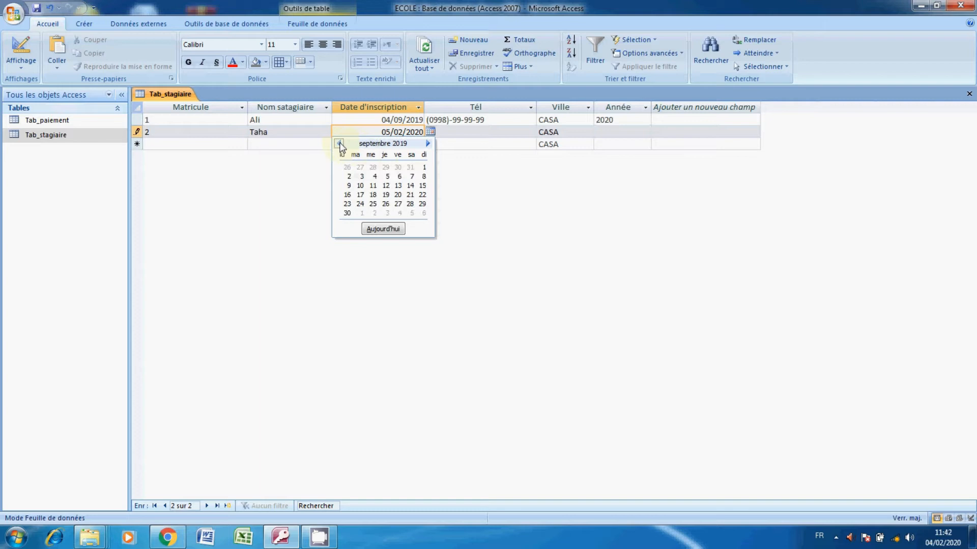
pyautogui.click(398, 177)
# Fill in the second trainee's phone number, keep the default Ville, and set the Année to 2020.
pyautogui.click(442, 133)
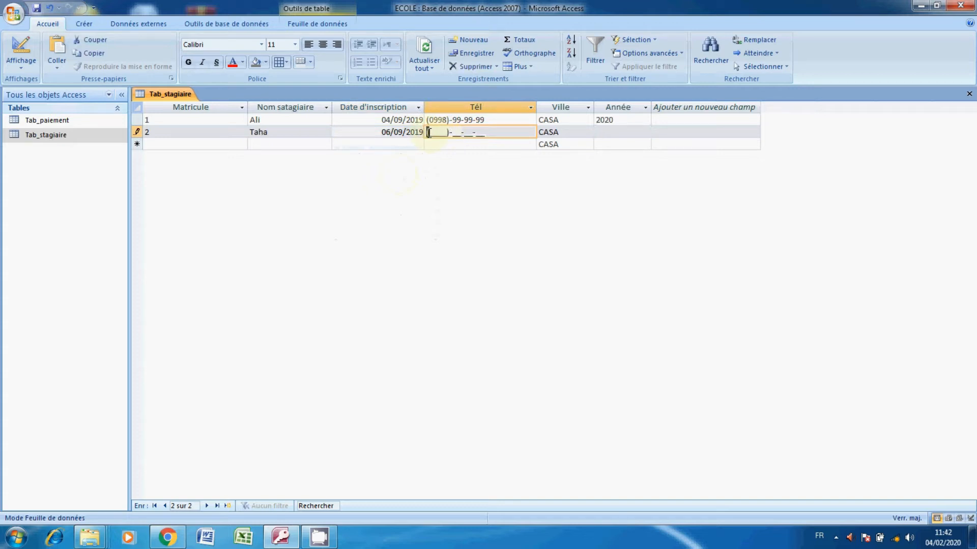
pyautogui.click(382, 132)
pyautogui.press('Tab')
pyautogui.write('0')
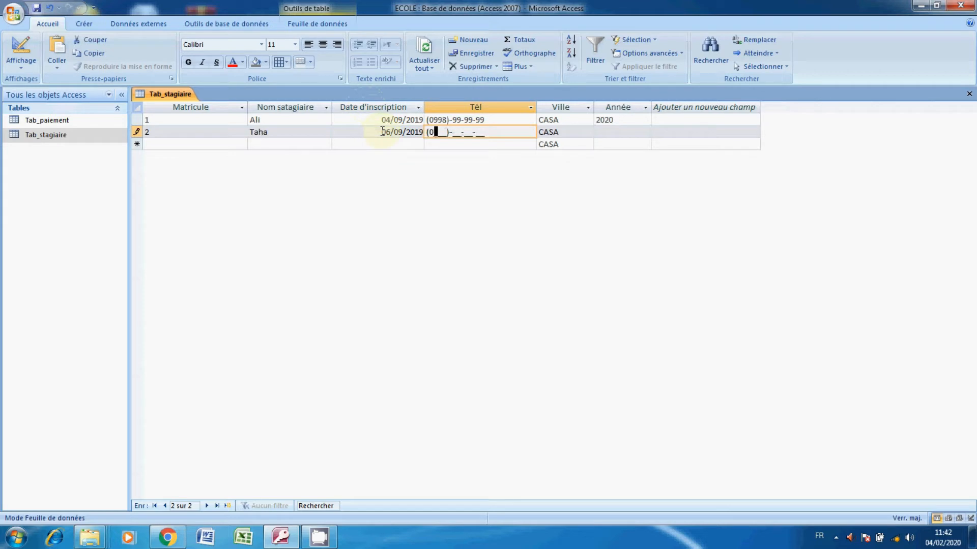
pyautogui.write('898)-88-88-88')
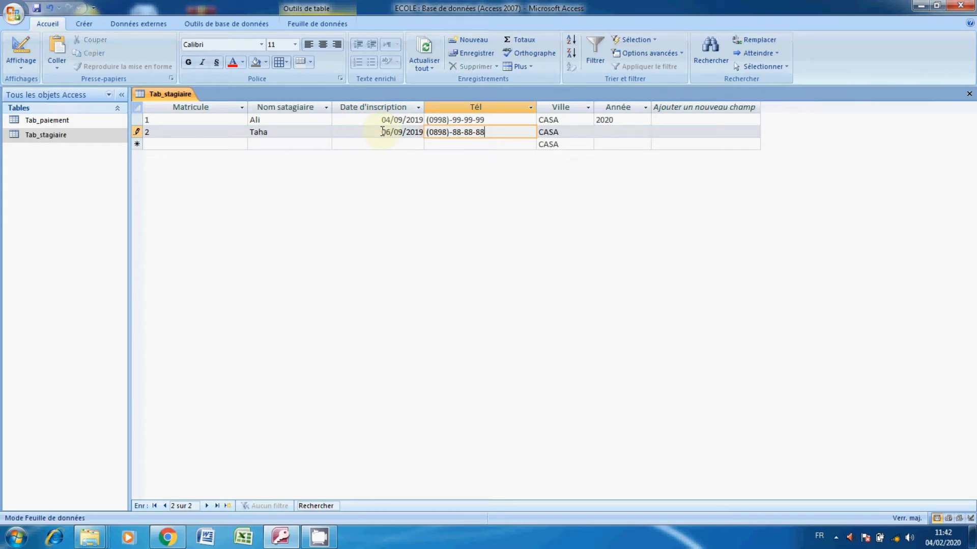
pyautogui.press('Tab')
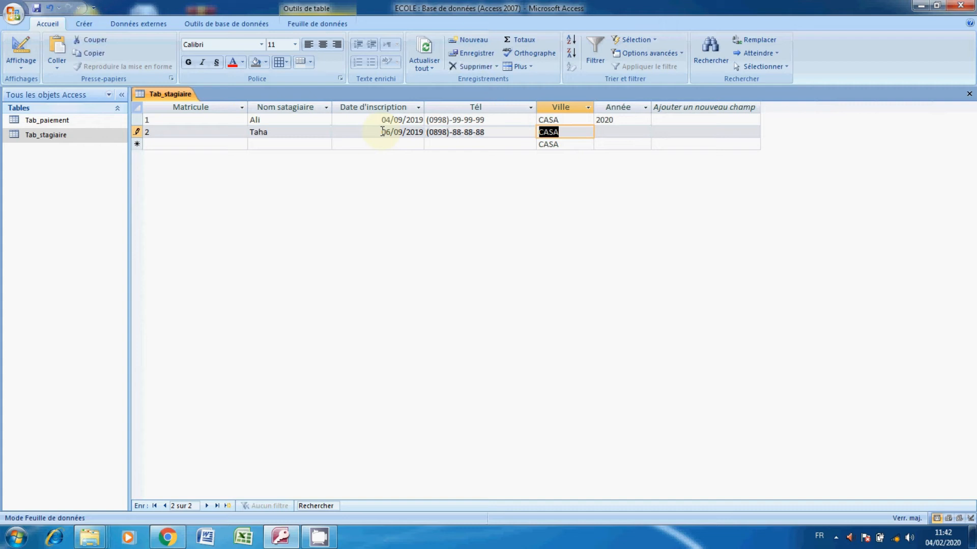
pyautogui.press('Tab')
pyautogui.write('2020')
pyautogui.press('Tab')
# Start a third trainee record with Matricule 3 and enter the trainee's name.
pyautogui.write('3')
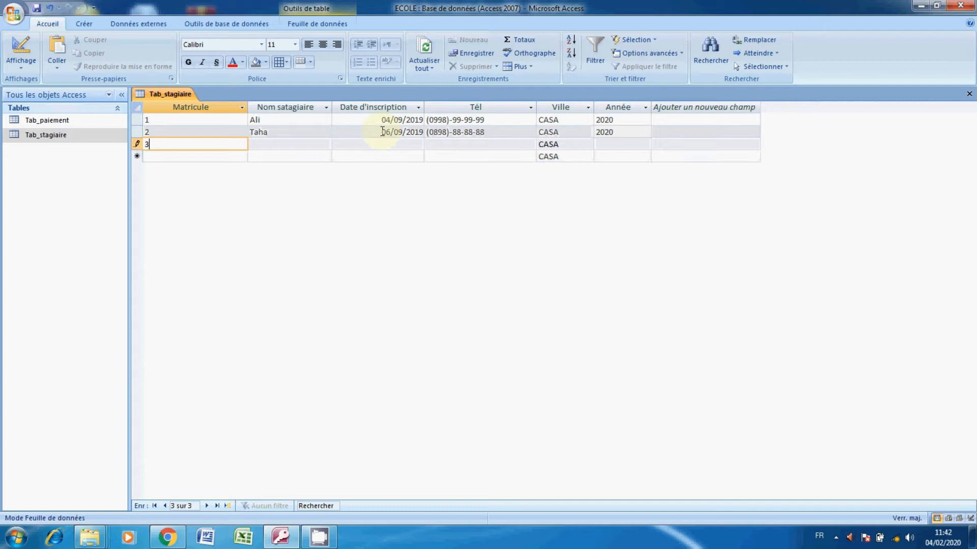
pyautogui.press('Tab')
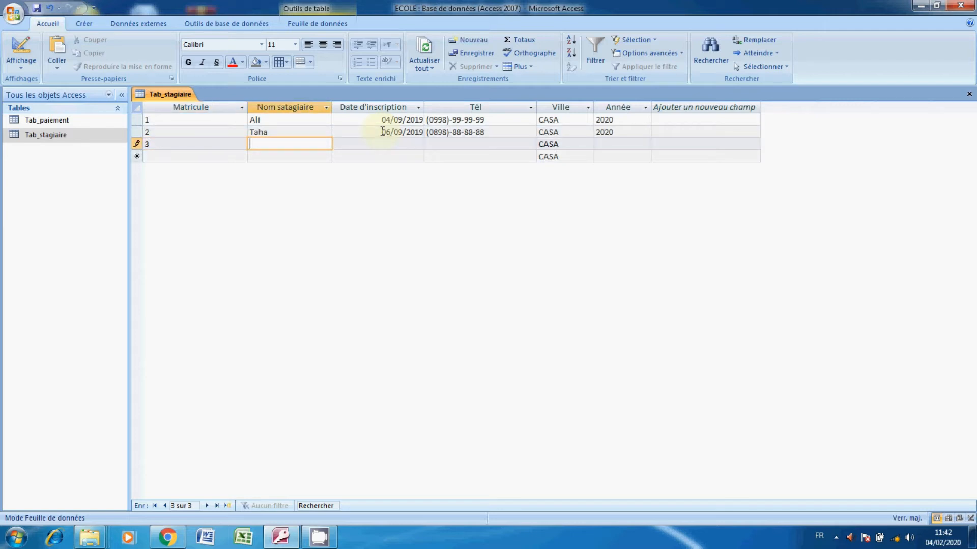
pyautogui.write('Fares')
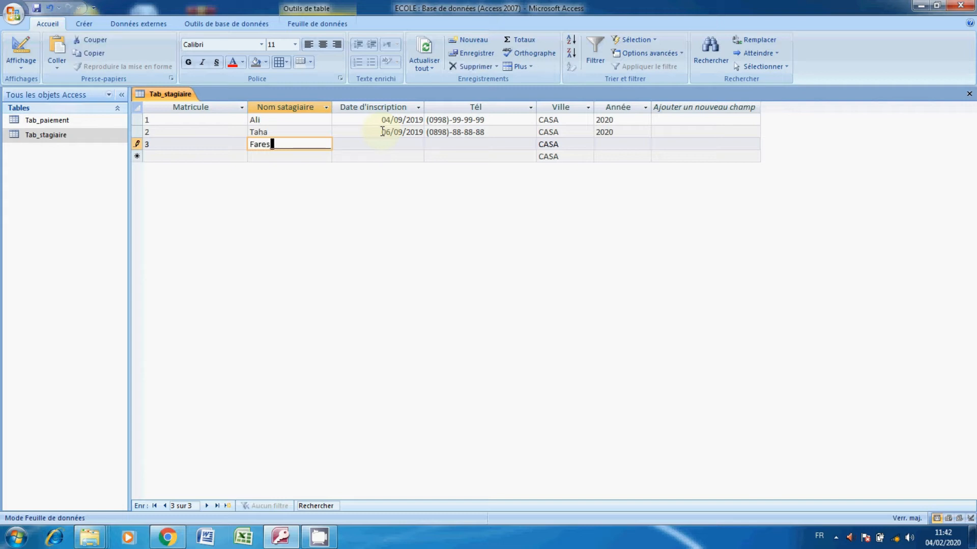
pyautogui.write('s')
pyautogui.press('Tab')
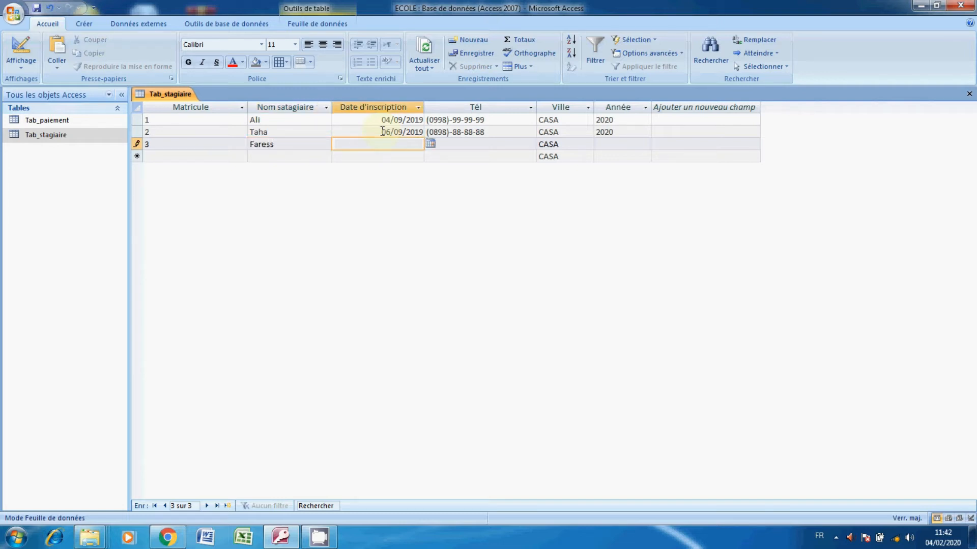
pyautogui.write('06.')
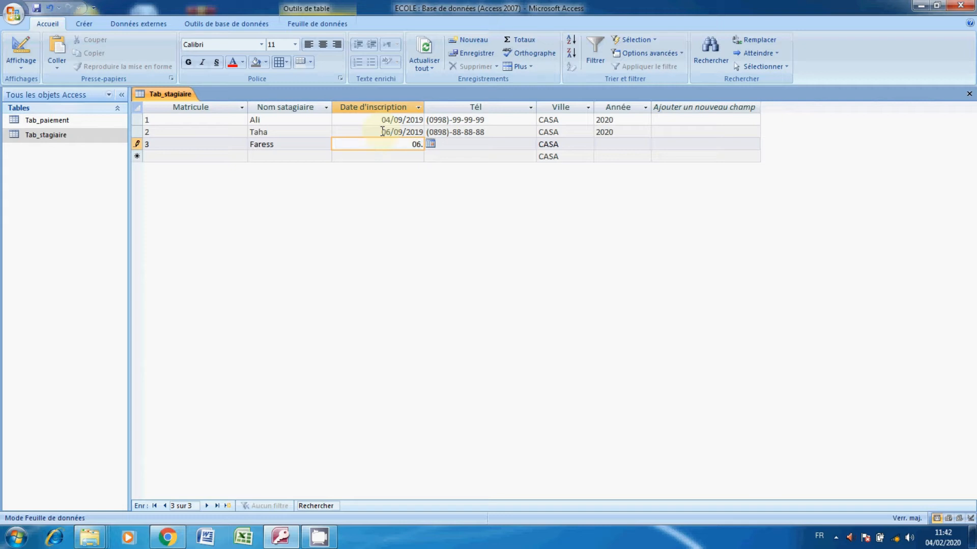
pyautogui.press('BackSpace')
pyautogui.press('BackSpace')
pyautogui.press('BackSpace')
# Set the third trainee's Date d'inscription to 18/09/2019.
pyautogui.click(434, 148)
pyautogui.click(340, 156)
pyautogui.click(340, 156)
pyautogui.click(340, 156)
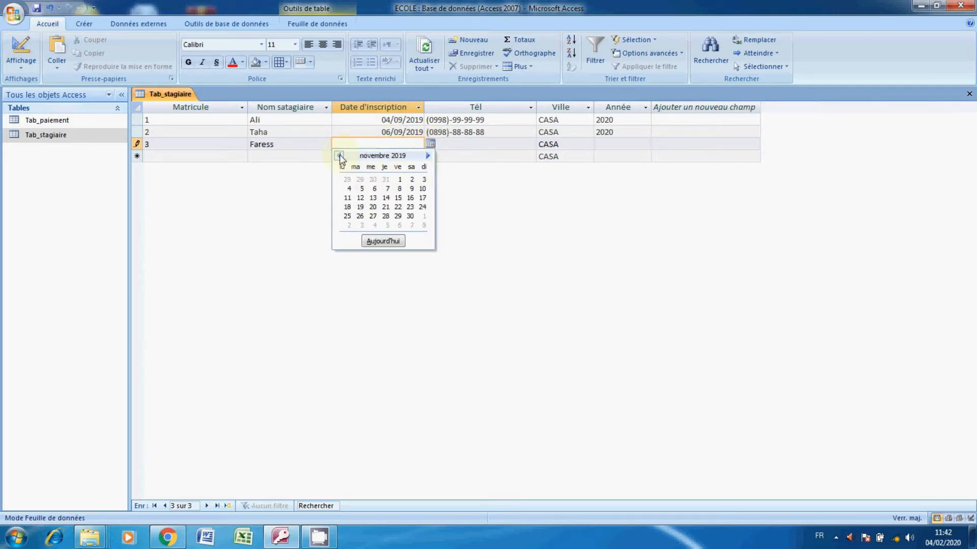
pyautogui.click(339, 156)
pyautogui.click(340, 155)
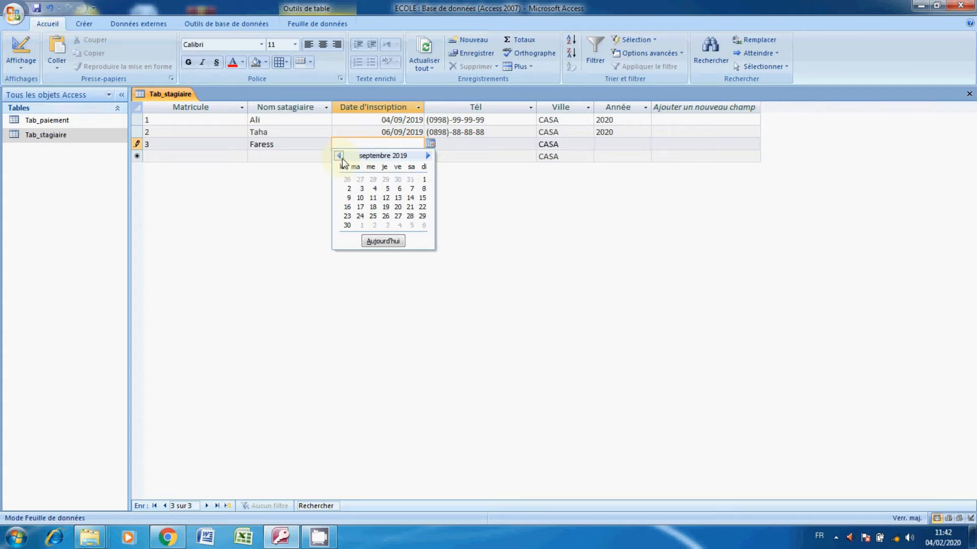
pyautogui.click(374, 206)
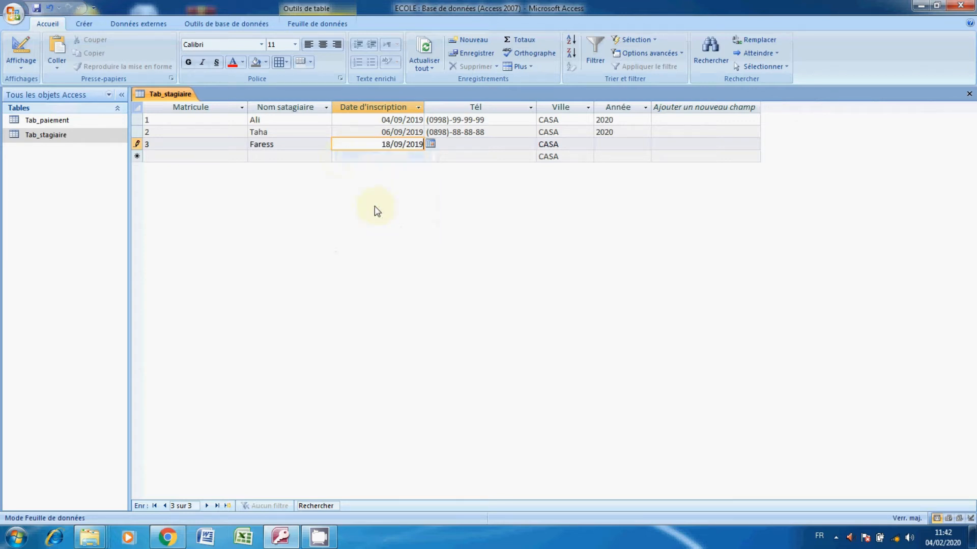
# Fill in the third trainee's phone number, with RABAT as the Ville and 2020 as the Année.
pyautogui.click(459, 143)
pyautogui.write('0989)-88-8')
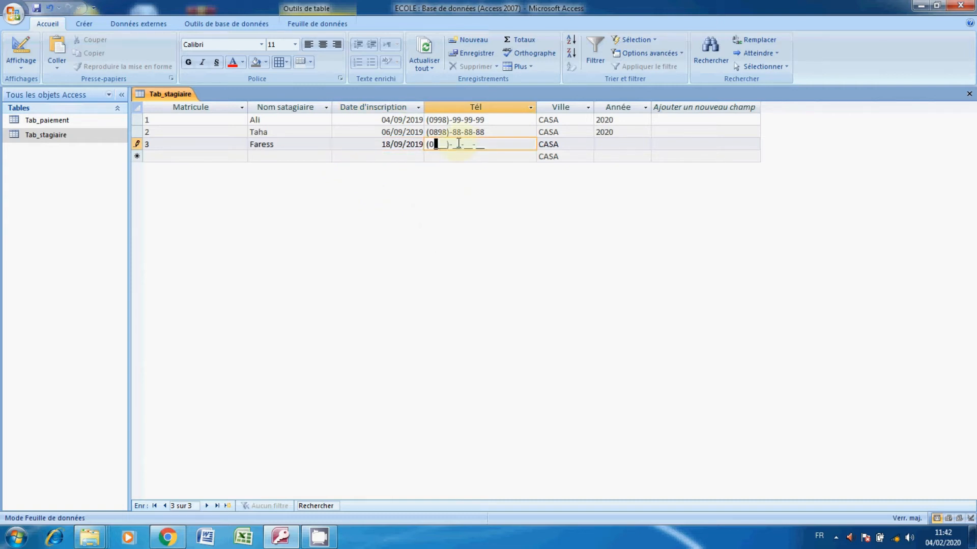
pyautogui.write('9-88')
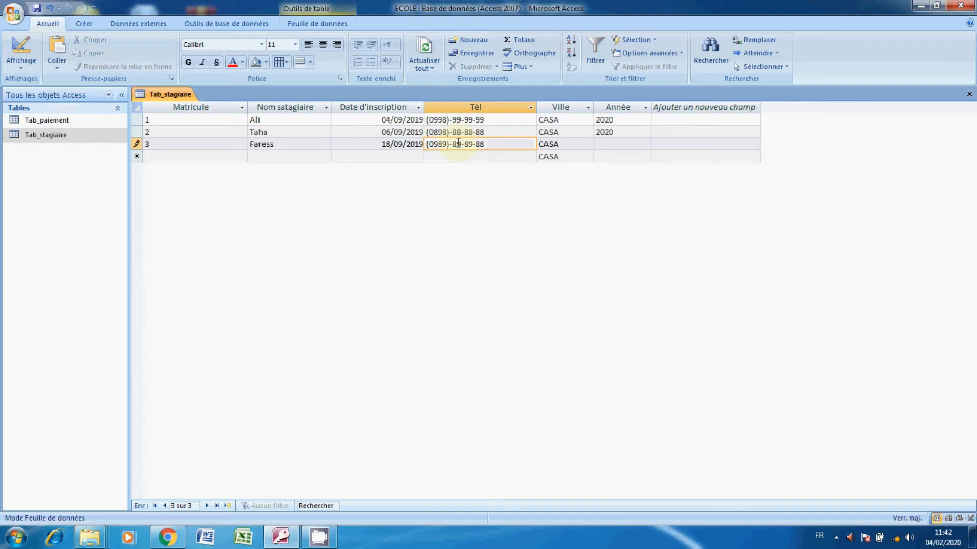
pyautogui.press('Tab')
pyautogui.write('RABAT')
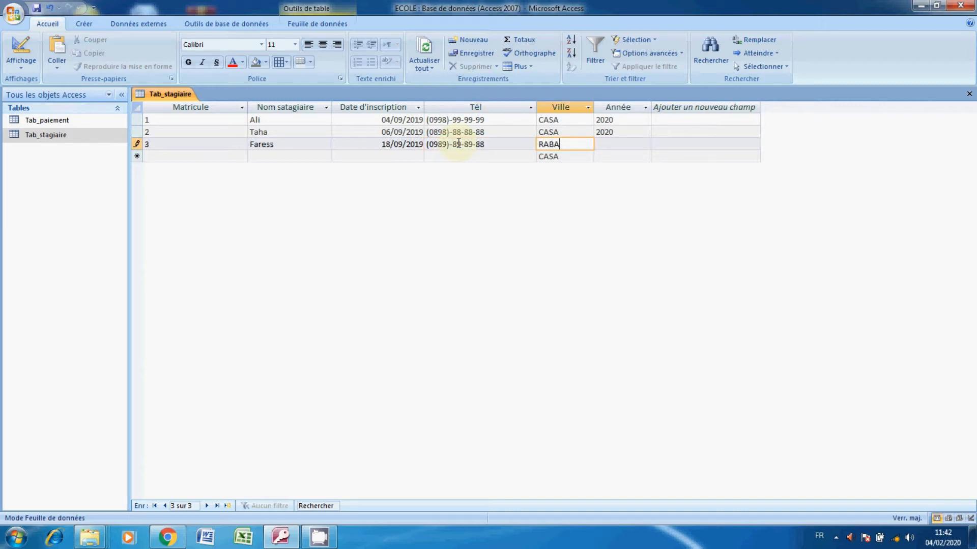
pyautogui.press('Tab')
pyautogui.write('2020')
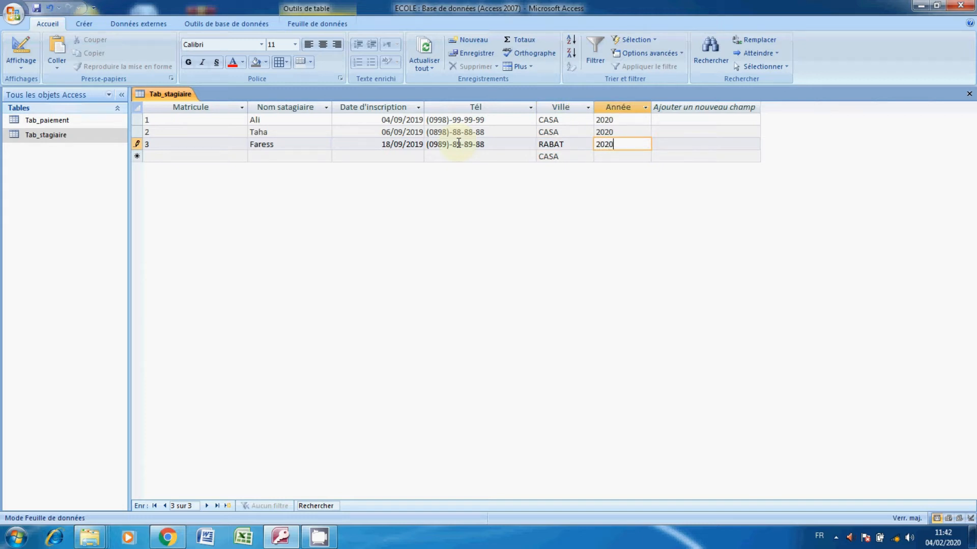
pyautogui.press('Tab')
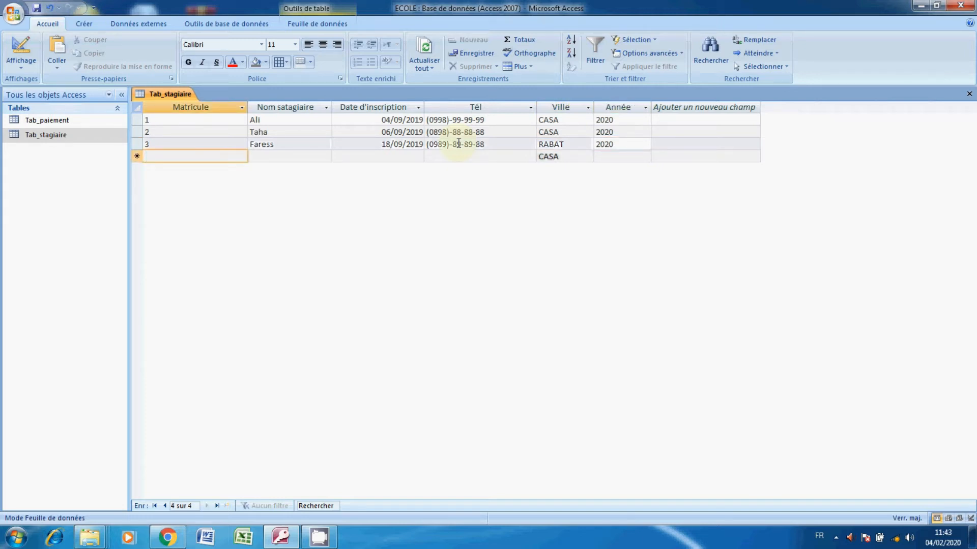
# Start a fourth trainee record reusing Matricule 3 and enter the trainee's name.
pyautogui.write('3')
pyautogui.press('Tab')
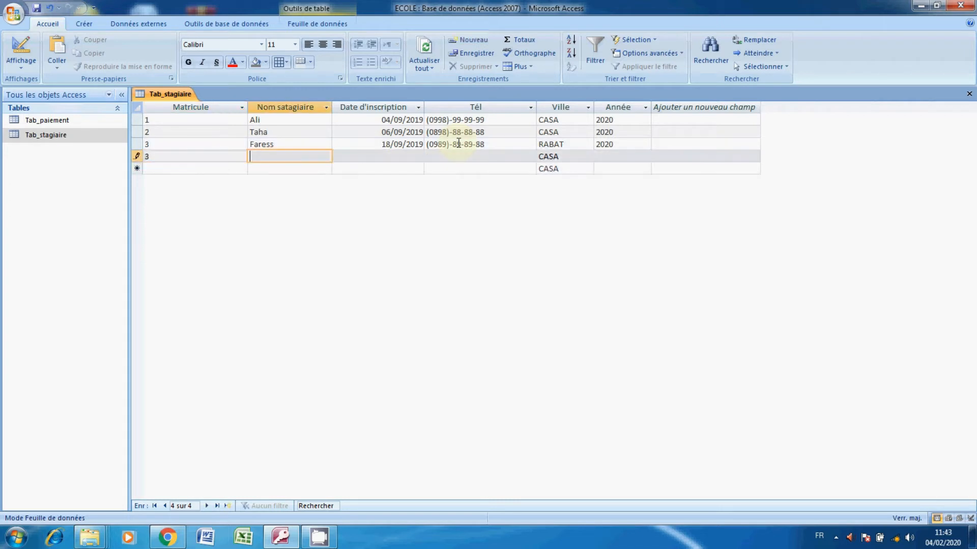
pyautogui.write('Abir')
pyautogui.press('Tab')
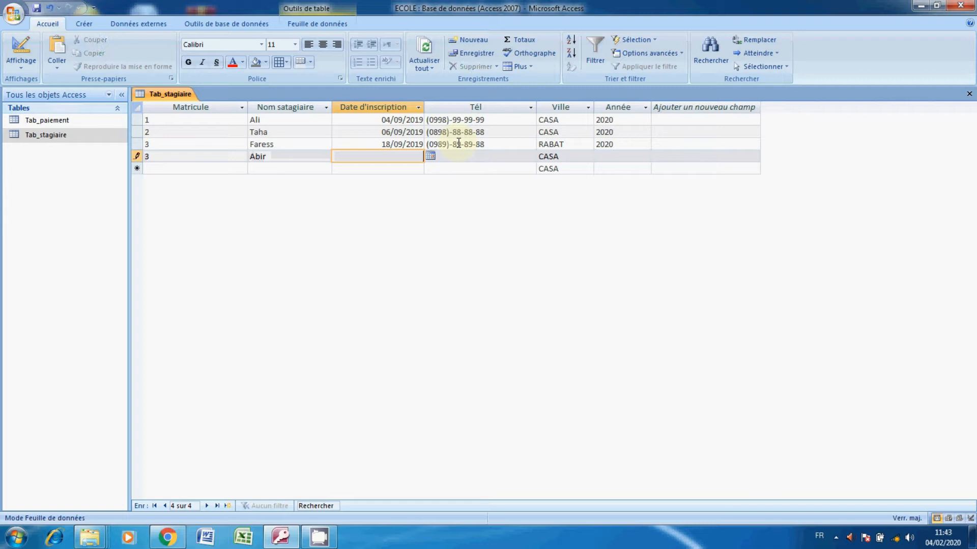
# Set the Date d'inscription of the new record with the repeated Matricule to 01/10/2019.
pyautogui.click(431, 156)
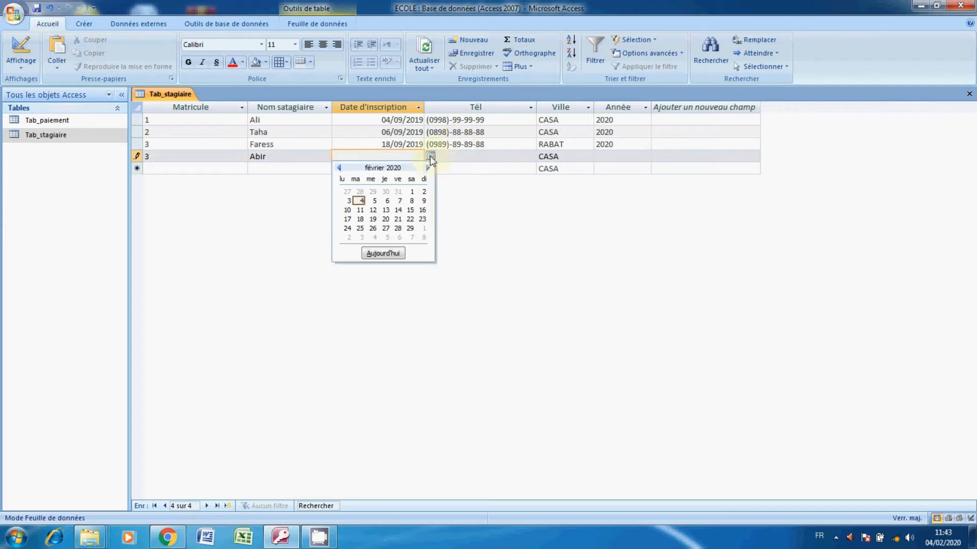
pyautogui.click(340, 168)
pyautogui.click(340, 168)
pyautogui.click(341, 170)
pyautogui.click(340, 167)
pyautogui.click(361, 191)
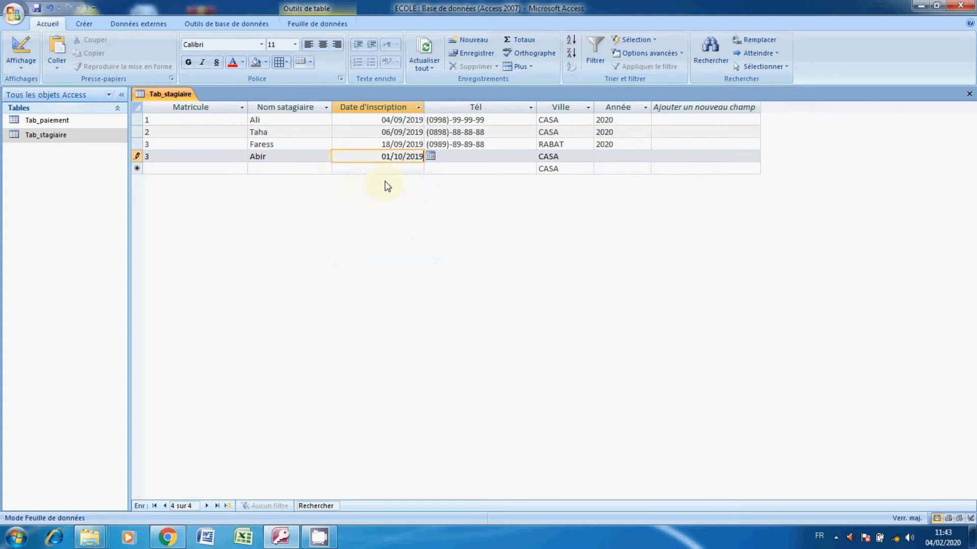
# Change the new record's Date d'inscription to 06/09/2019.
pyautogui.click(430, 156)
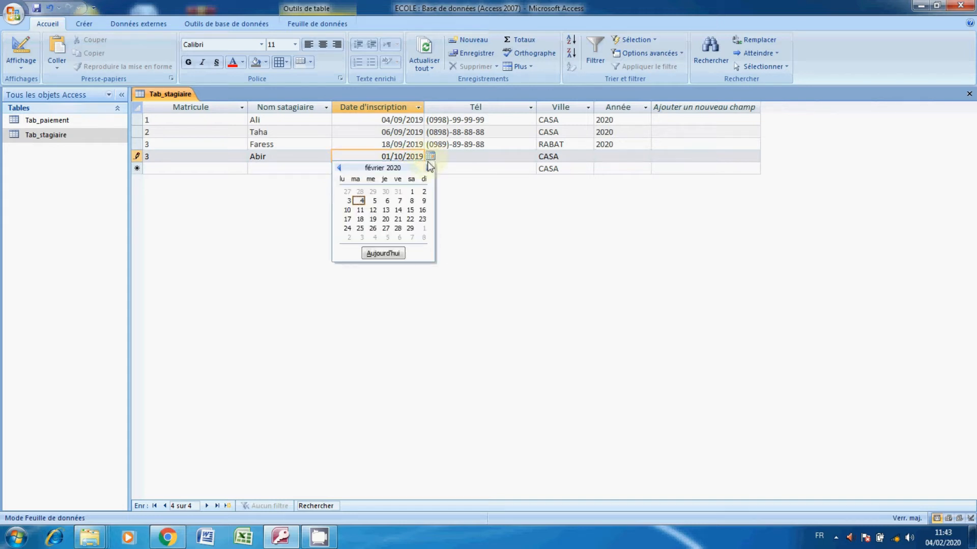
pyautogui.click(339, 168)
pyautogui.click(339, 168)
pyautogui.click(339, 168)
pyautogui.click(339, 168)
pyautogui.click(339, 168)
pyautogui.click(397, 201)
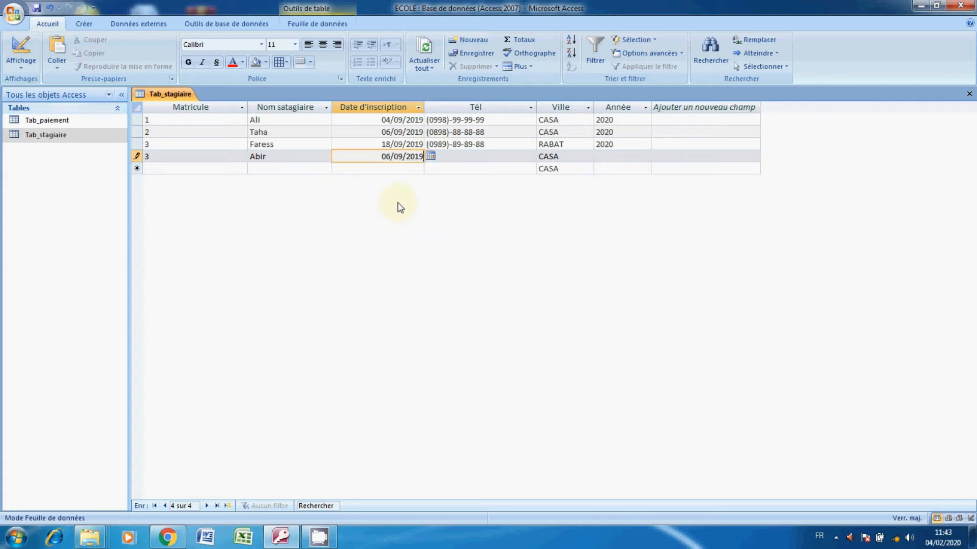
# Fill in the phone number of the record with the repeated Matricule, keep the default Ville, and set the Année to 2020.
pyautogui.press('Tab')
pyautogui.write('09')
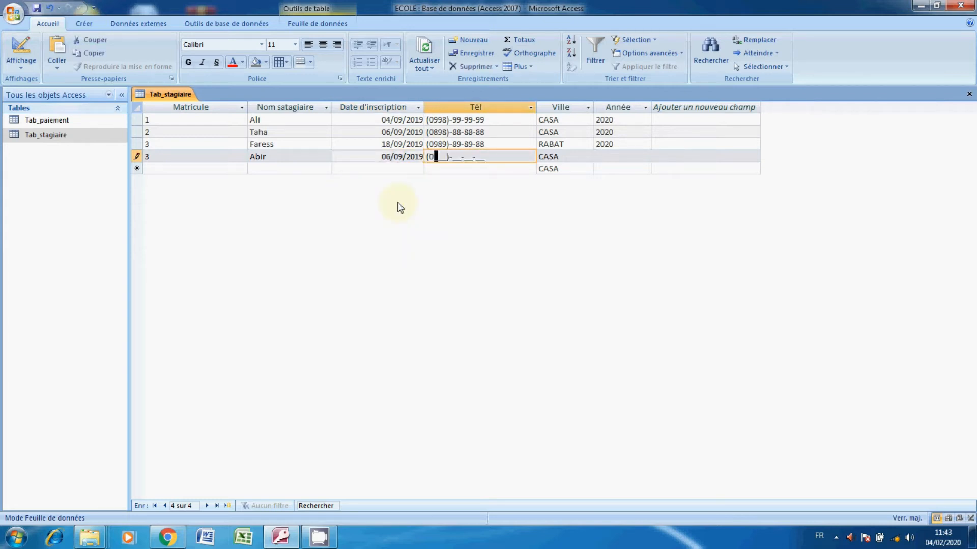
pyautogui.write('99)-88-88-88')
pyautogui.press('Tab')
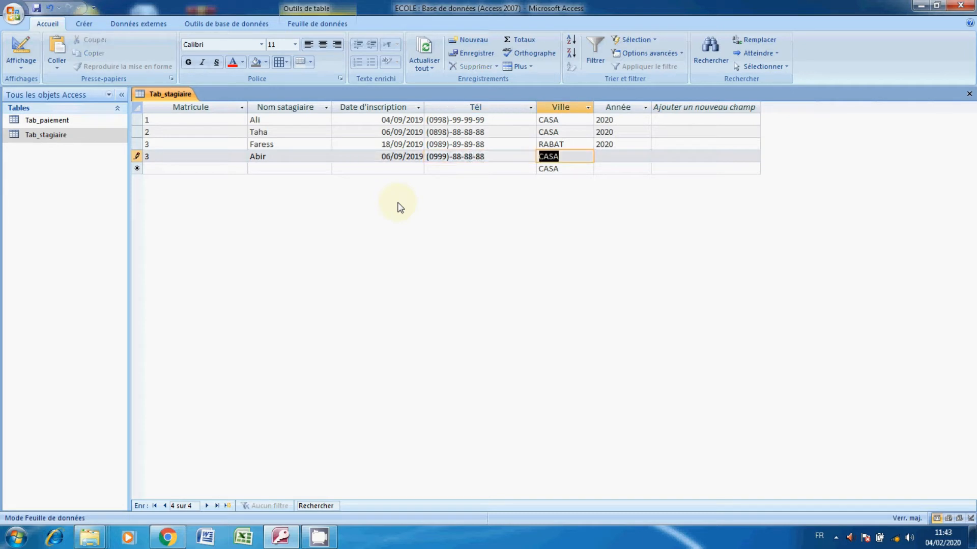
pyautogui.press('Tab')
pyautogui.write('2020')
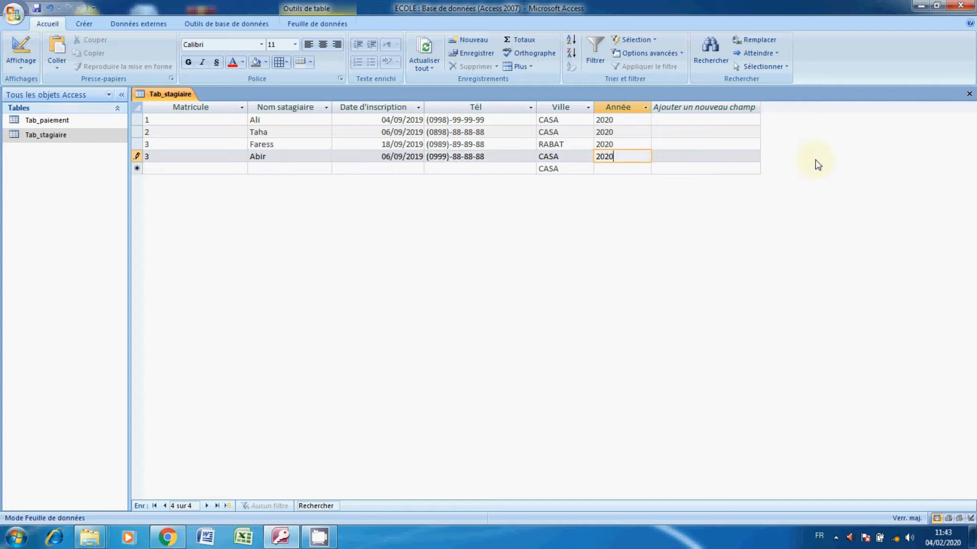
# Close the Tab_stagiaire table and discard the record with the duplicate Matricule.
pyautogui.click(969, 95)
pyautogui.click(448, 301)
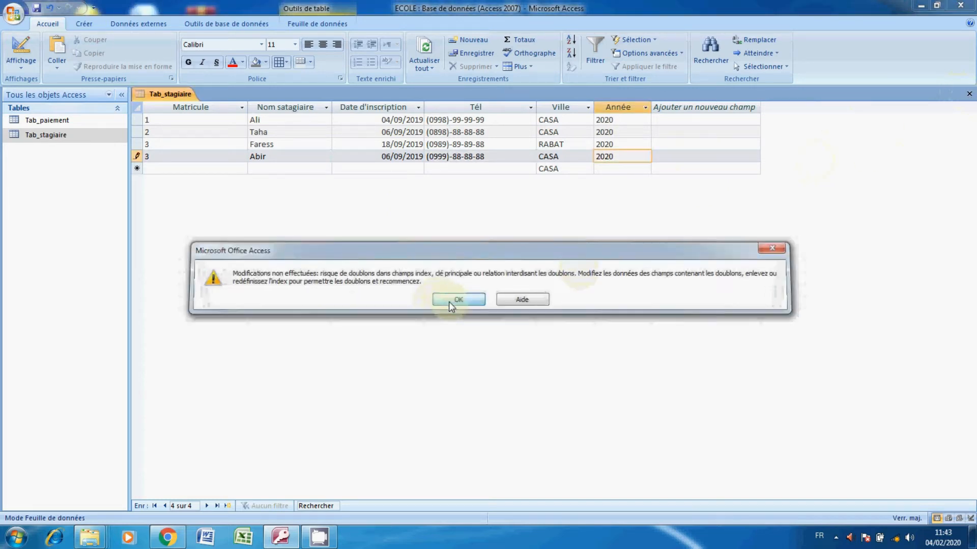
pyautogui.click(449, 310)
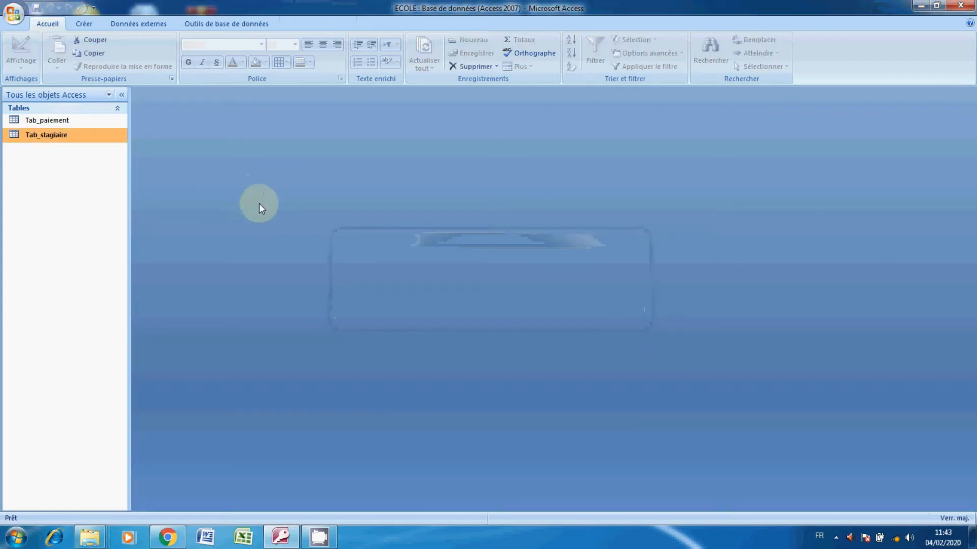
# Reopen the Tab_stagiaire table and start a new record with Matricule 4 and the trainee's name.
pyautogui.doubleClick(72, 137)
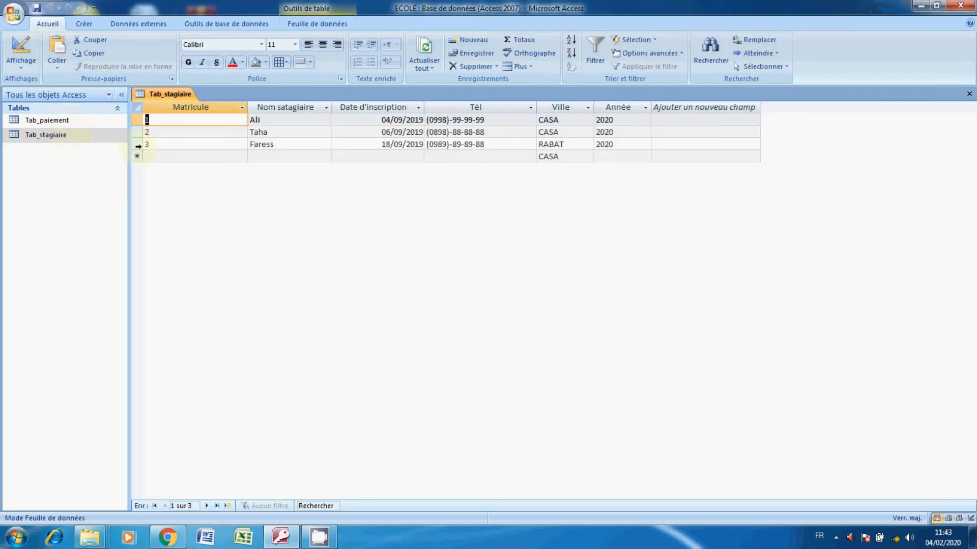
pyautogui.click(171, 157)
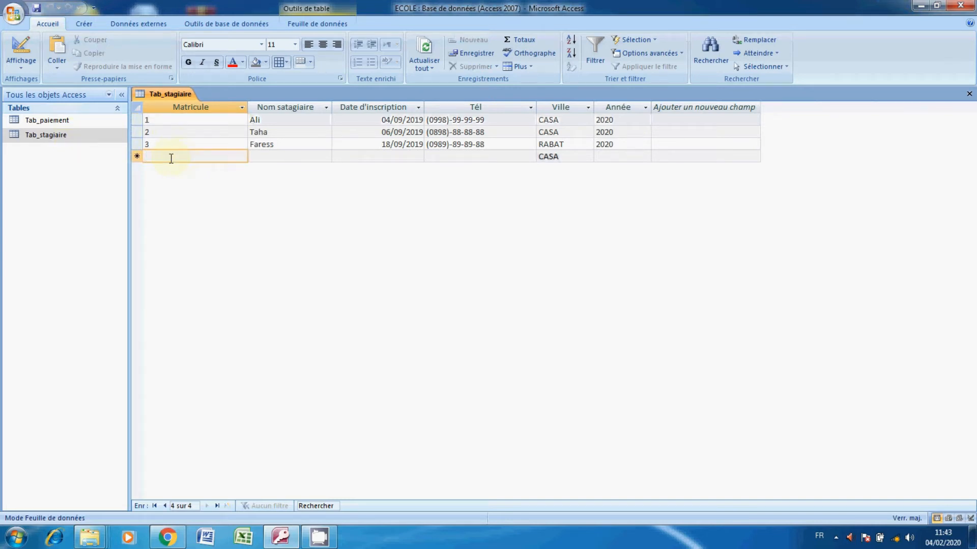
pyautogui.write('4')
pyautogui.press('Tab')
pyautogui.write('Abir')
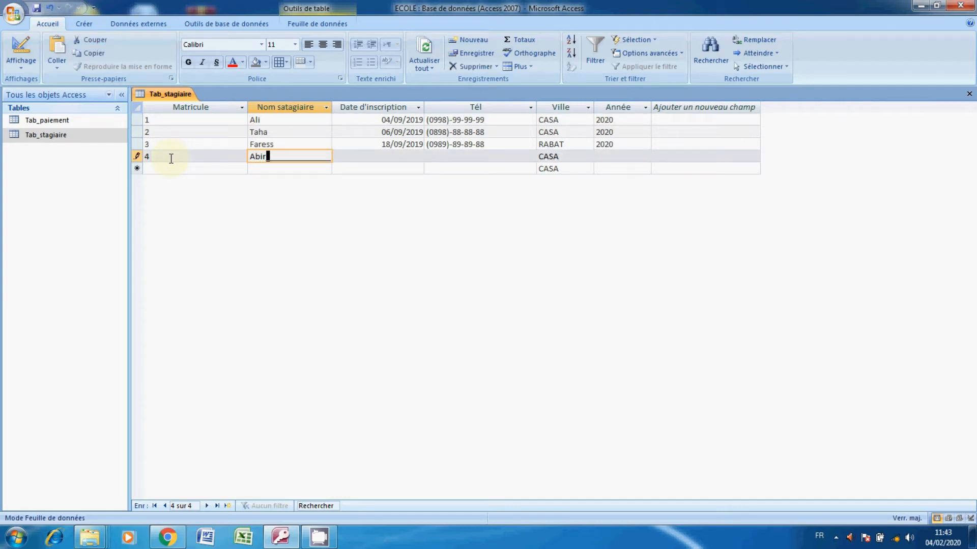
pyautogui.press('Tab')
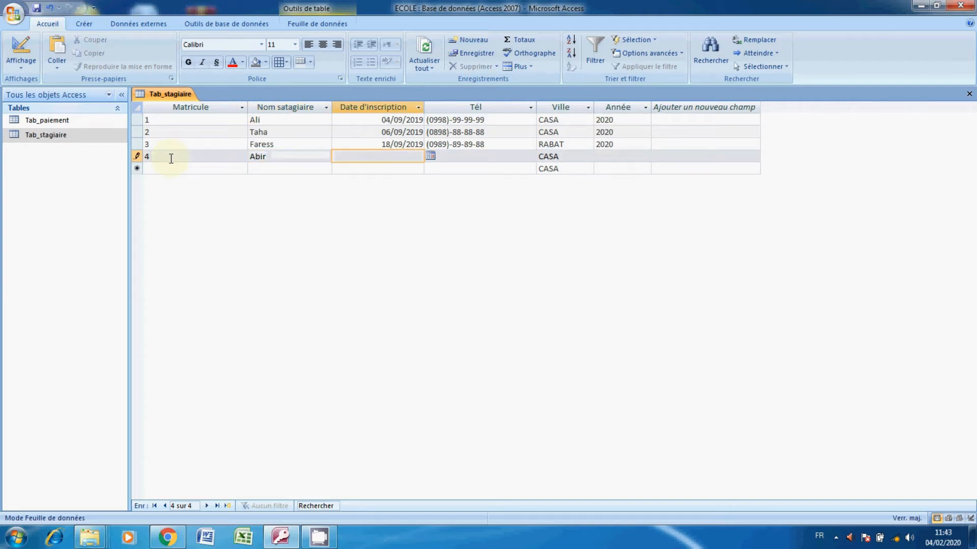
# Set the fourth trainee's Date d'inscription to 04/09/2019.
pyautogui.click(430, 157)
pyautogui.click(340, 171)
pyautogui.click(340, 171)
pyautogui.click(340, 171)
pyautogui.click(341, 172)
pyautogui.click(340, 171)
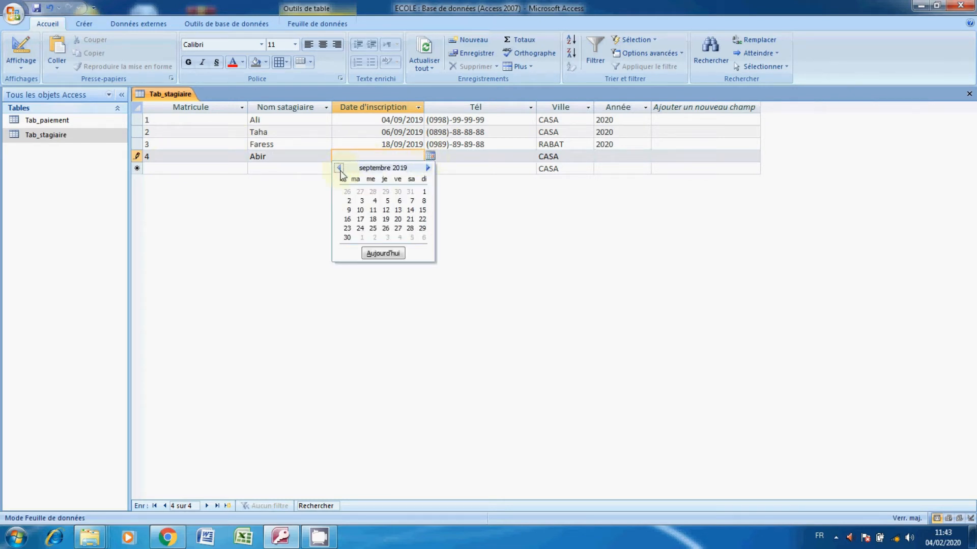
# Complete the fourth trainee's record with a phone number, the default Ville and Année 2020, and close the table.
pyautogui.click(445, 158)
pyautogui.write('0995)-9')
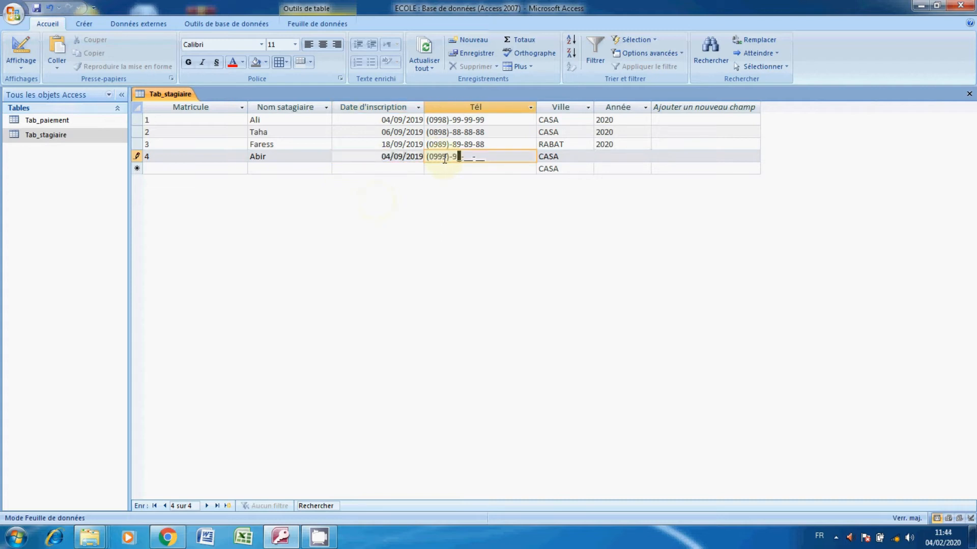
pyautogui.write('9-99-99')
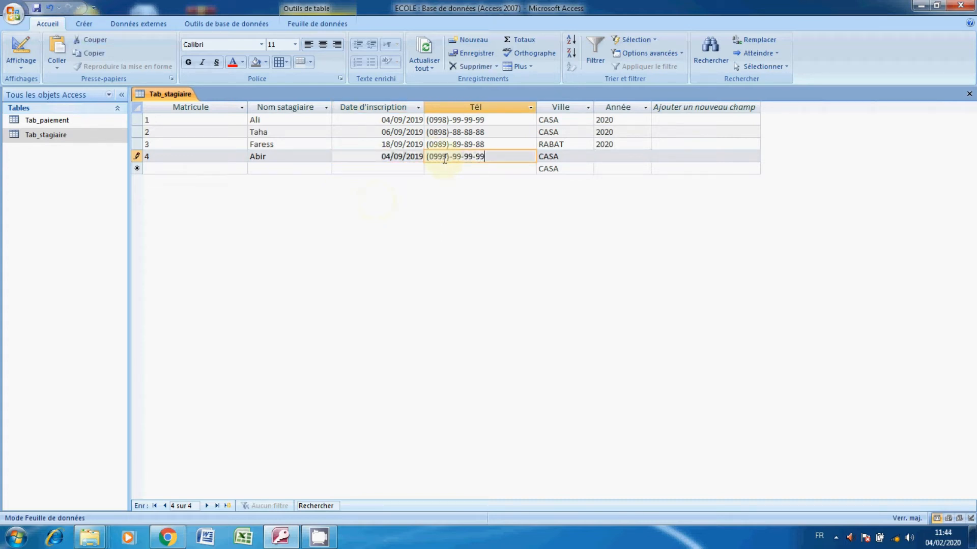
pyautogui.press('Tab')
pyautogui.press('Tab')
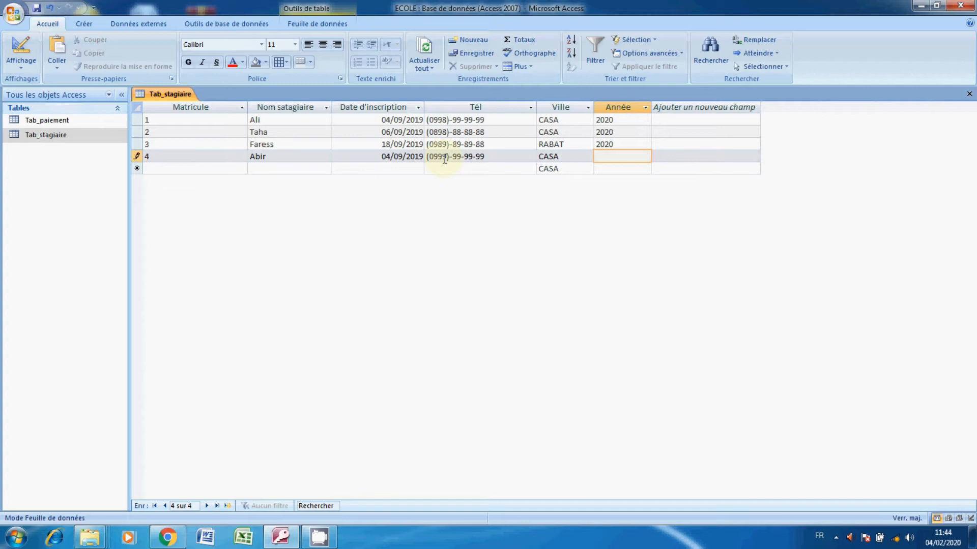
pyautogui.write('2020')
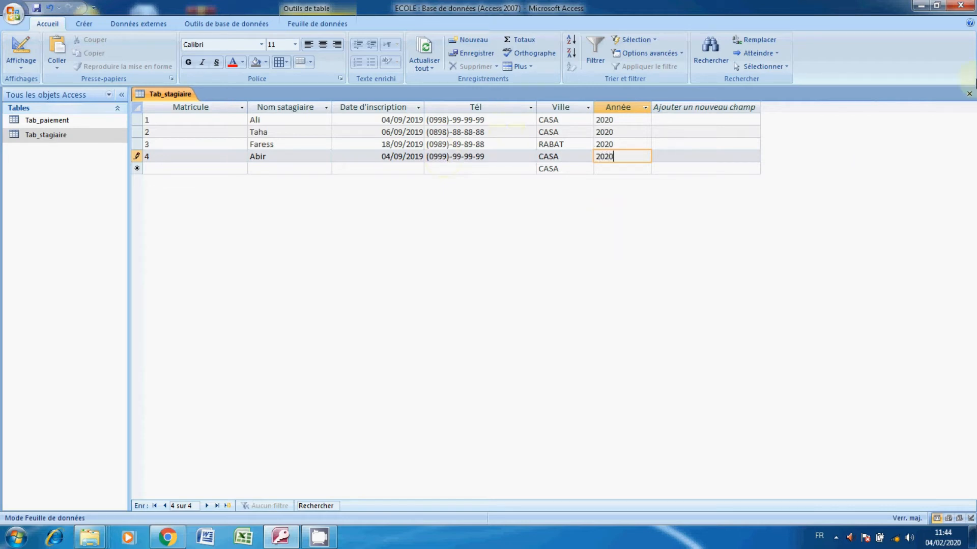
pyautogui.click(969, 93)
# Open the Tab_paiement table and review the records in Tab_stagiaire, closing only Tab_stagiaire again.
pyautogui.click(79, 123)
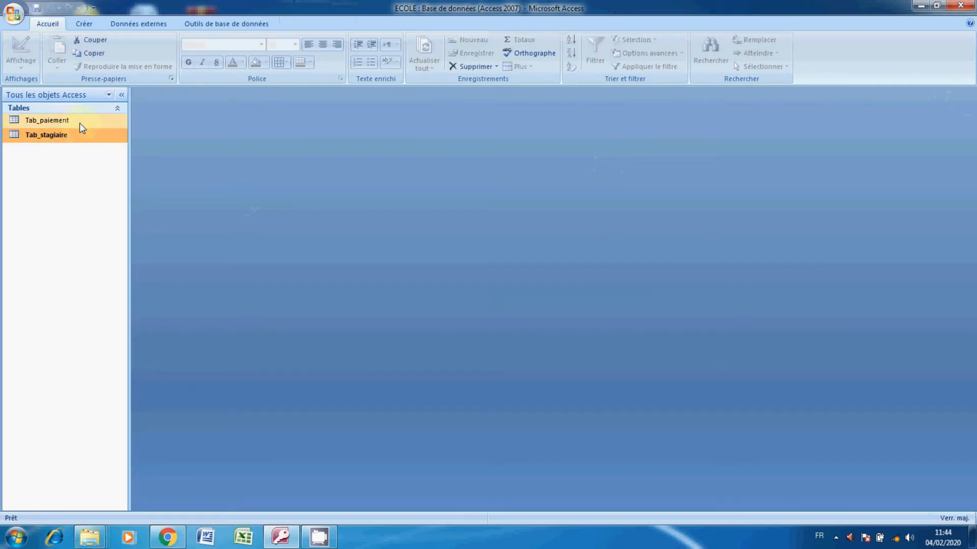
pyautogui.doubleClick(80, 122)
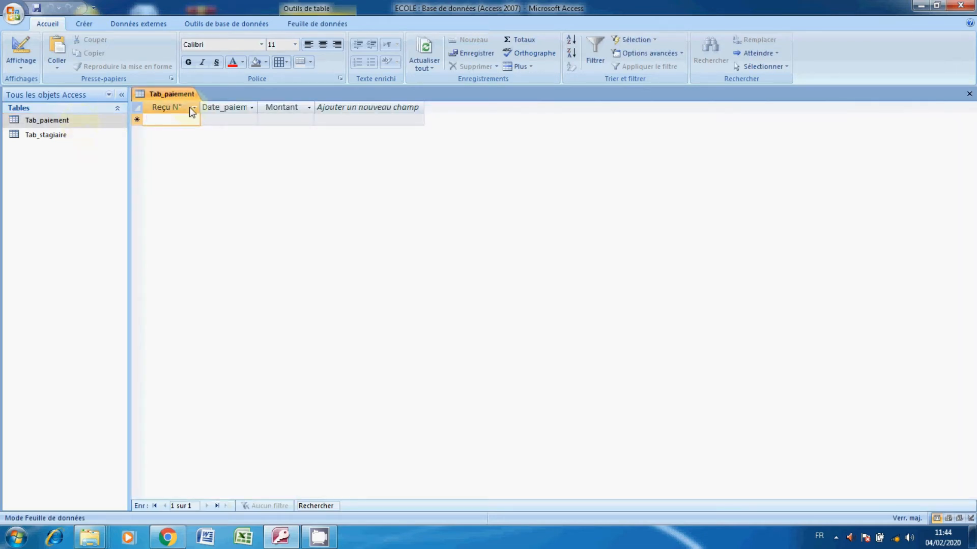
pyautogui.doubleClick(65, 135)
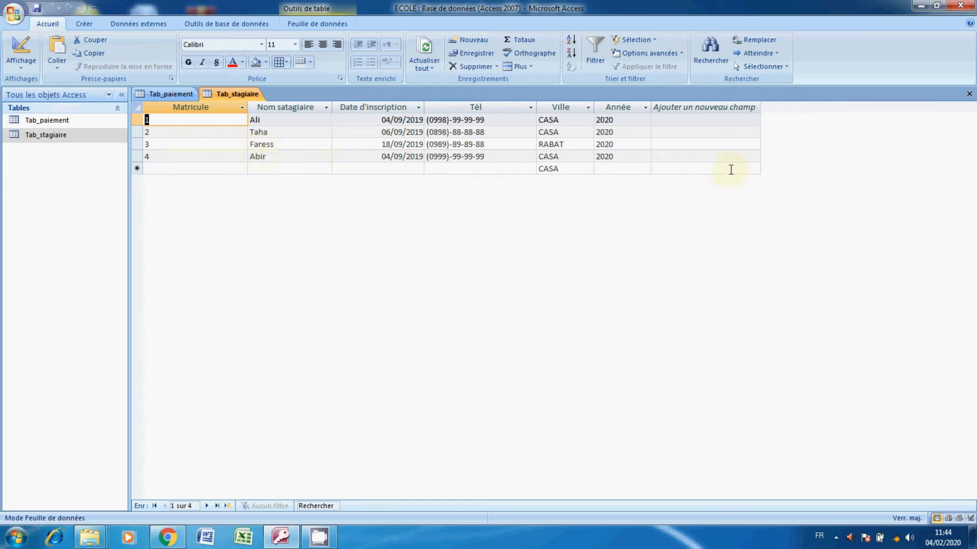
pyautogui.click(969, 93)
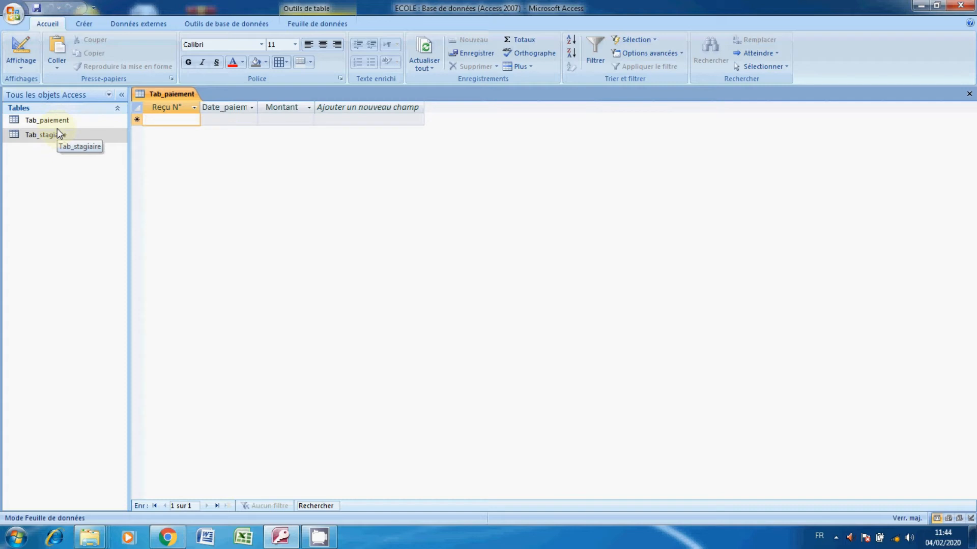
# Enter 200 as the Reçu N° of a first payment record and widen the Date_paiement column to fit its heading.
pyautogui.write('200')
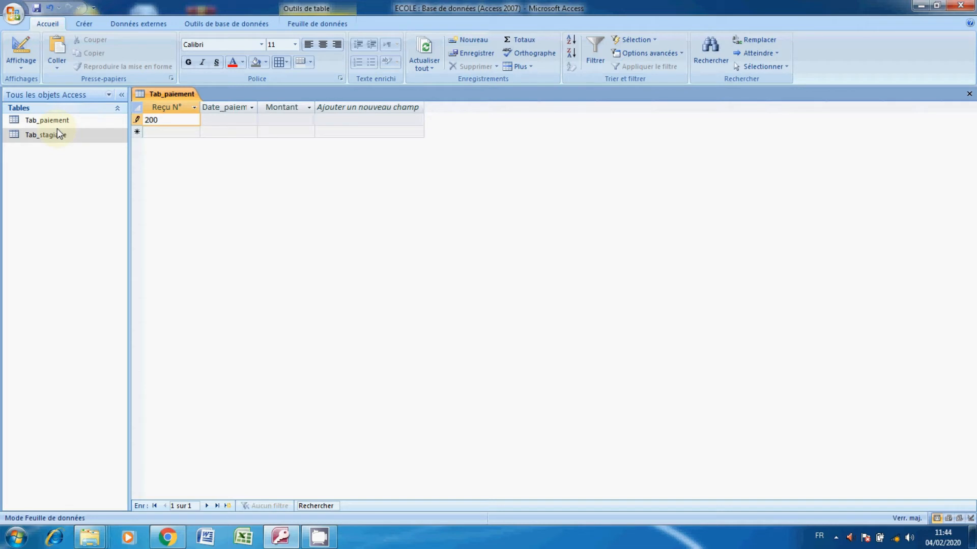
pyautogui.press('Tab')
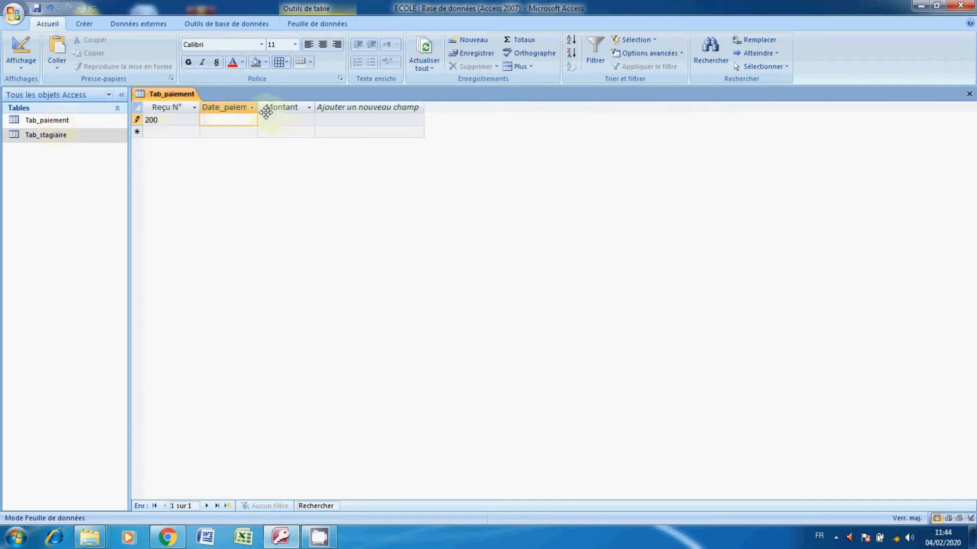
pyautogui.moveTo(258, 108); pyautogui.dragTo(307, 107)
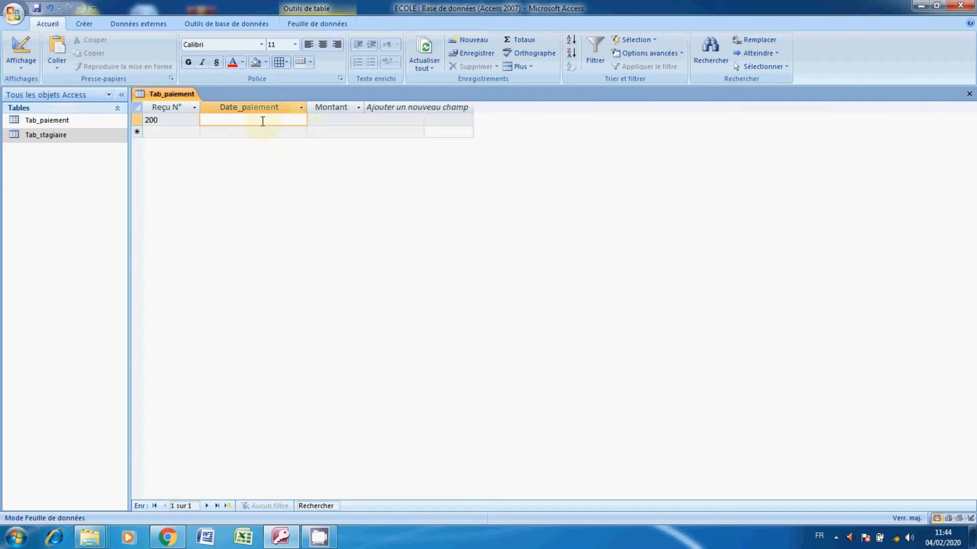
# Delete the payment record with Reçu N° 200 from Tab_paiement.
pyautogui.click(137, 121)
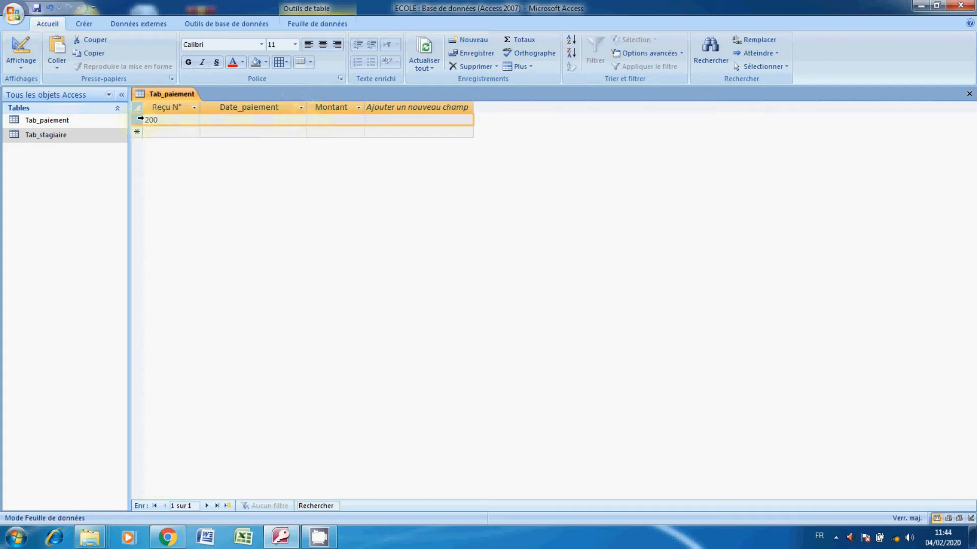
pyautogui.rightClick(141, 119)
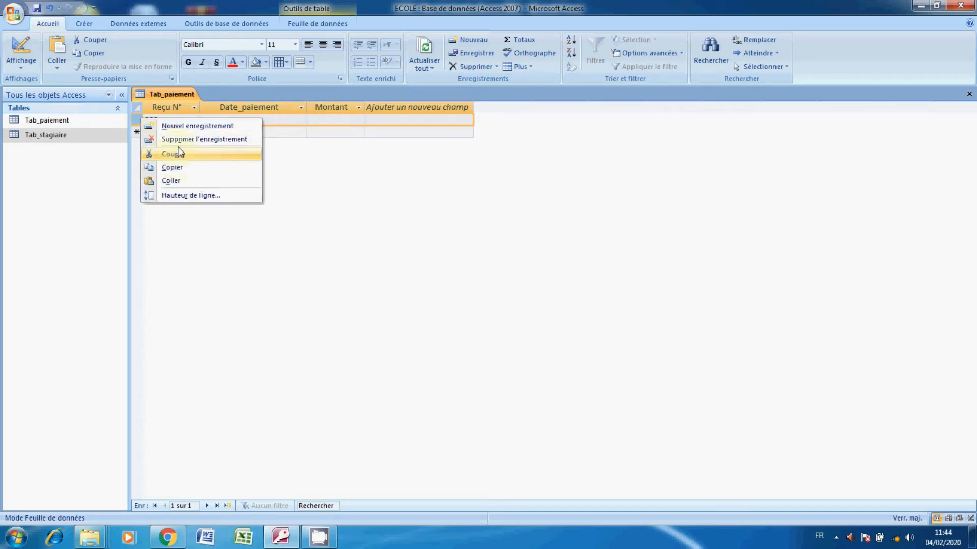
pyautogui.click(194, 139)
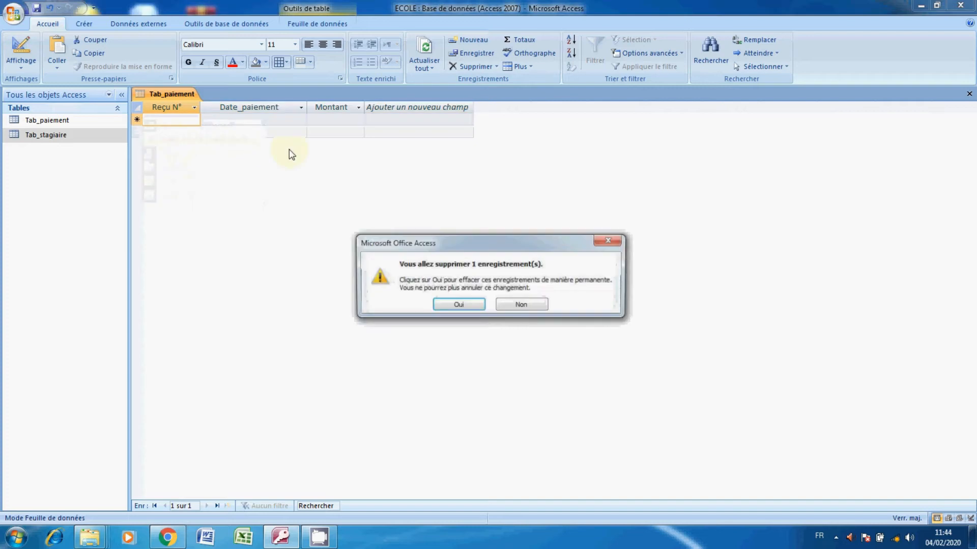
pyautogui.click(457, 304)
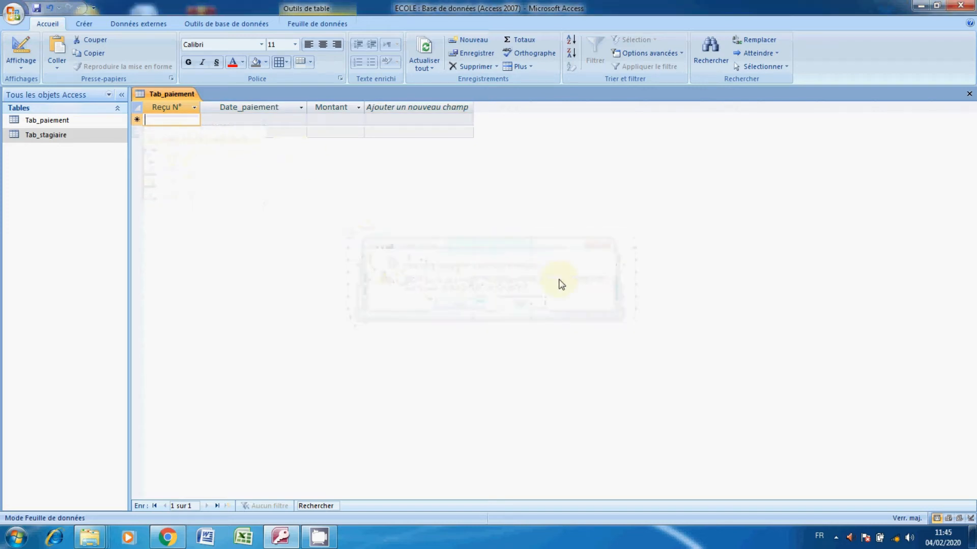
# Close Tab_paiement, saving its layout changes, and open the table in design view.
pyautogui.click(969, 95)
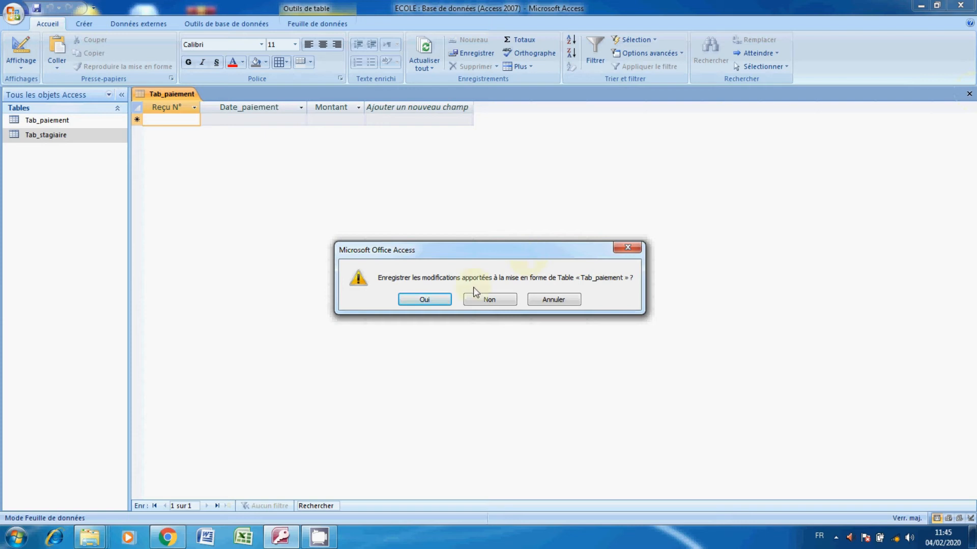
pyautogui.click(448, 302)
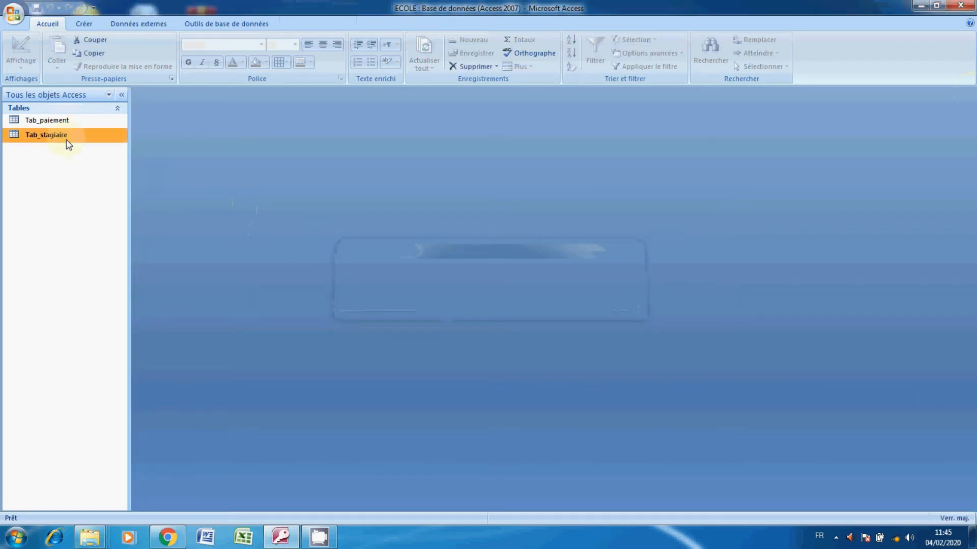
pyautogui.rightClick(59, 123)
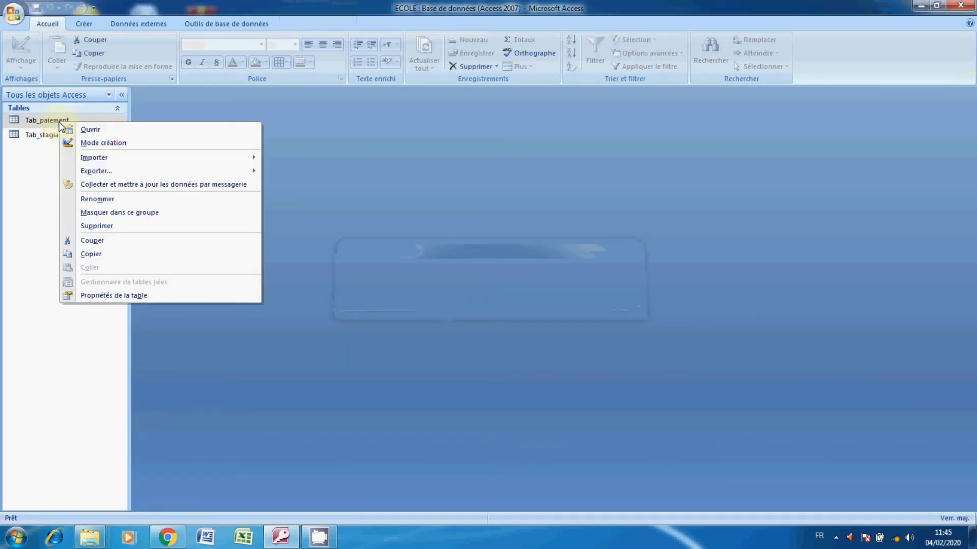
pyautogui.click(99, 148)
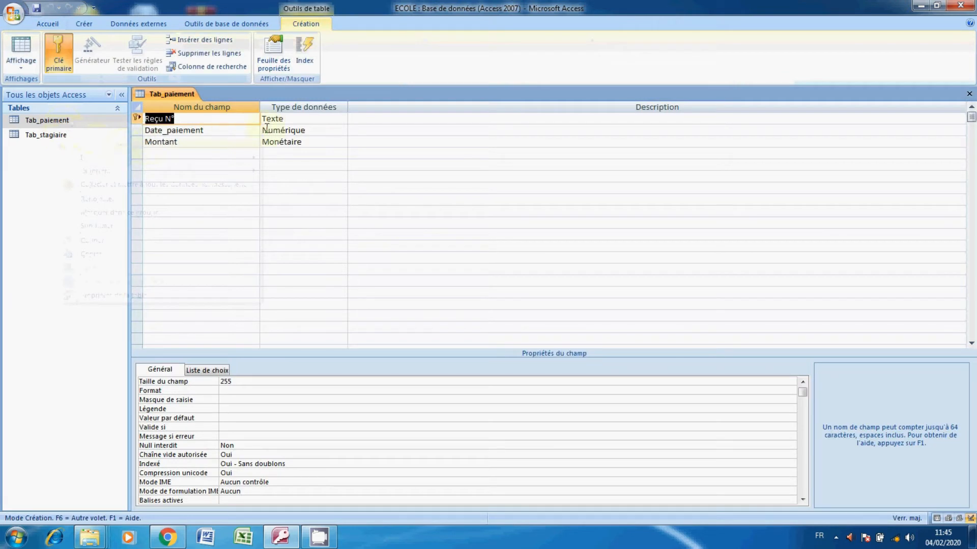
# Change the Date_paiement field's data type to Date/Heure and close Tab_paiement, saving the structure changes.
pyautogui.click(297, 133)
pyautogui.click(341, 130)
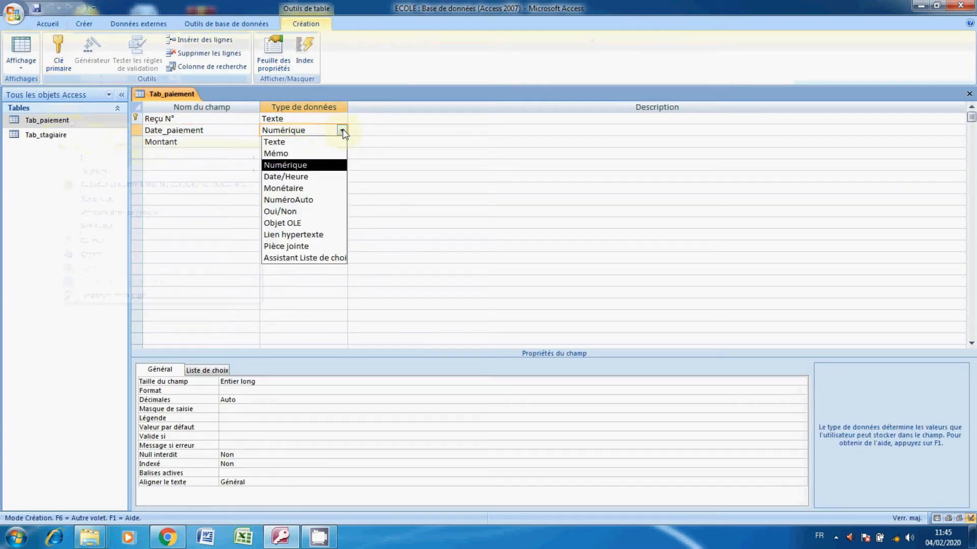
pyautogui.click(292, 178)
pyautogui.click(284, 143)
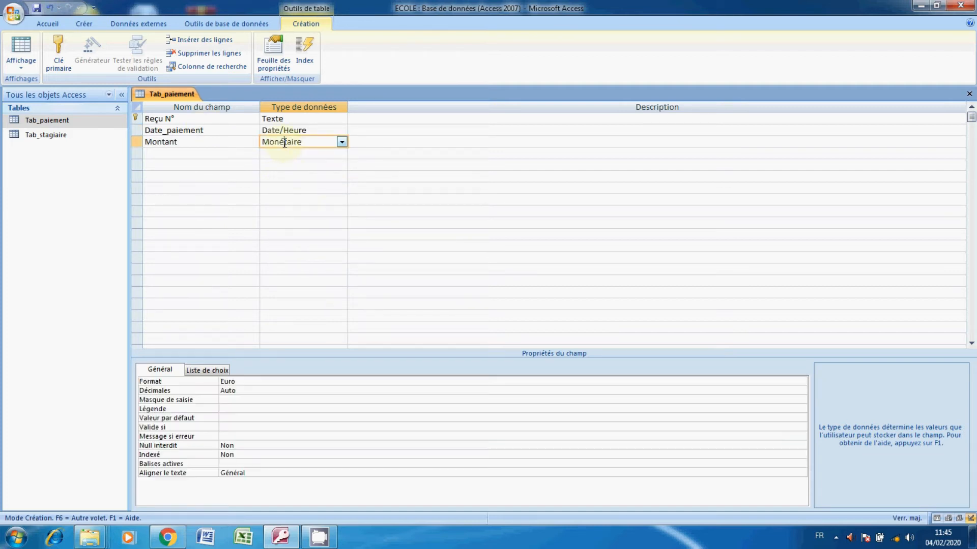
pyautogui.click(969, 93)
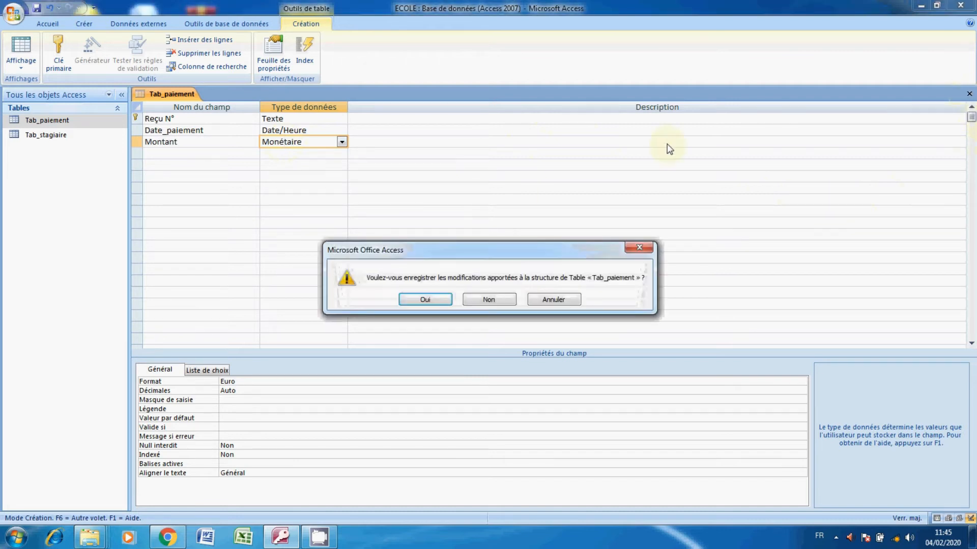
pyautogui.click(424, 299)
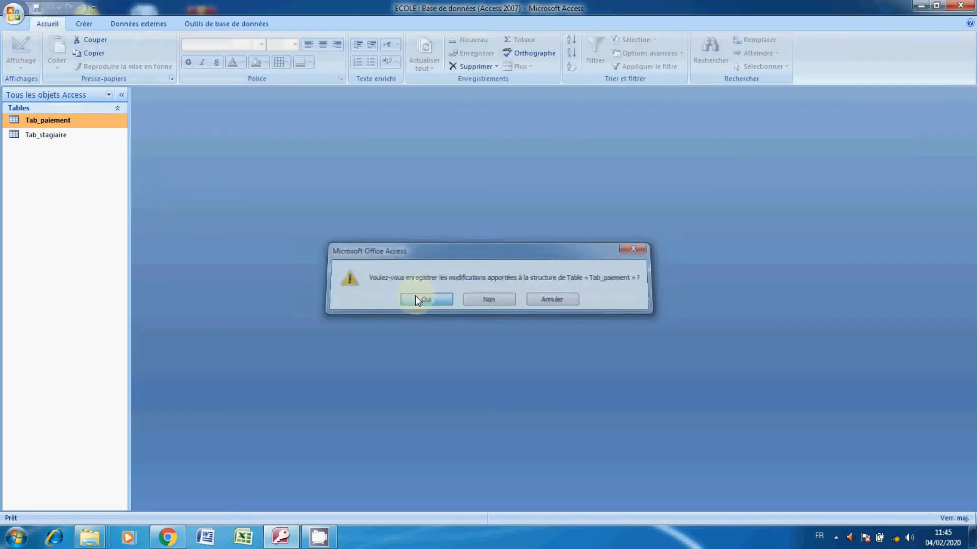
# Open Tab_paiement and enter a payment record with Reçu N° 200, Date_paiement 04/02/2020 and Montant 1 000.
pyautogui.rightClick(69, 124)
pyautogui.click(92, 130)
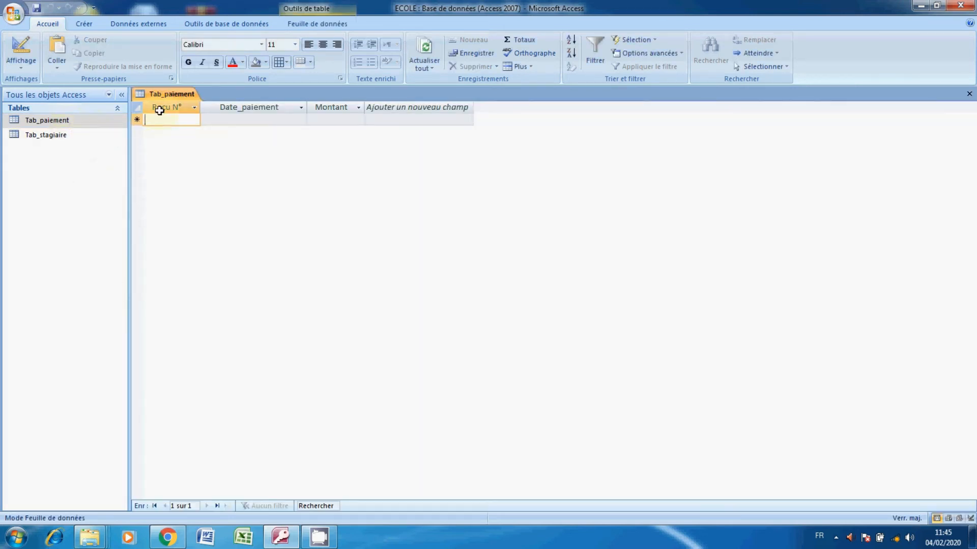
pyautogui.write('2')
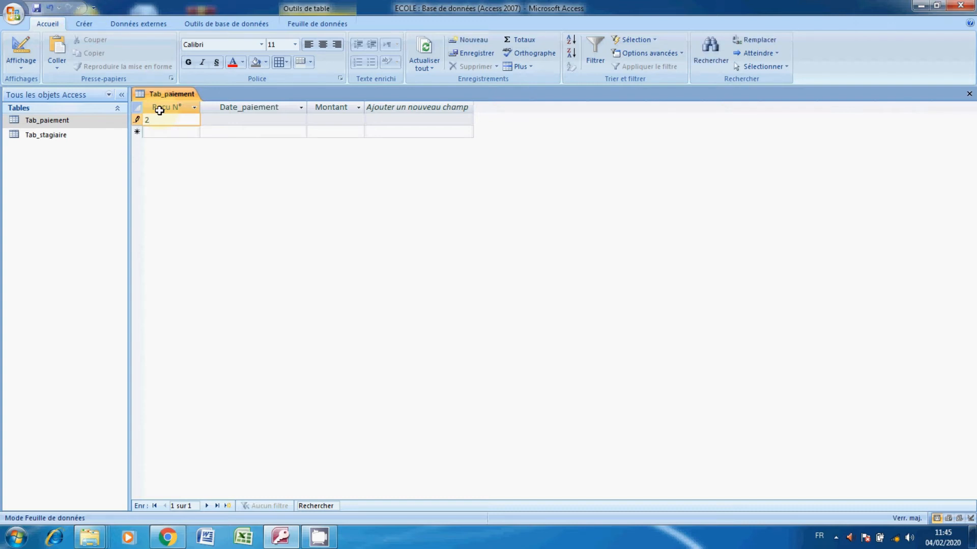
pyautogui.write('00')
pyautogui.press('Tab')
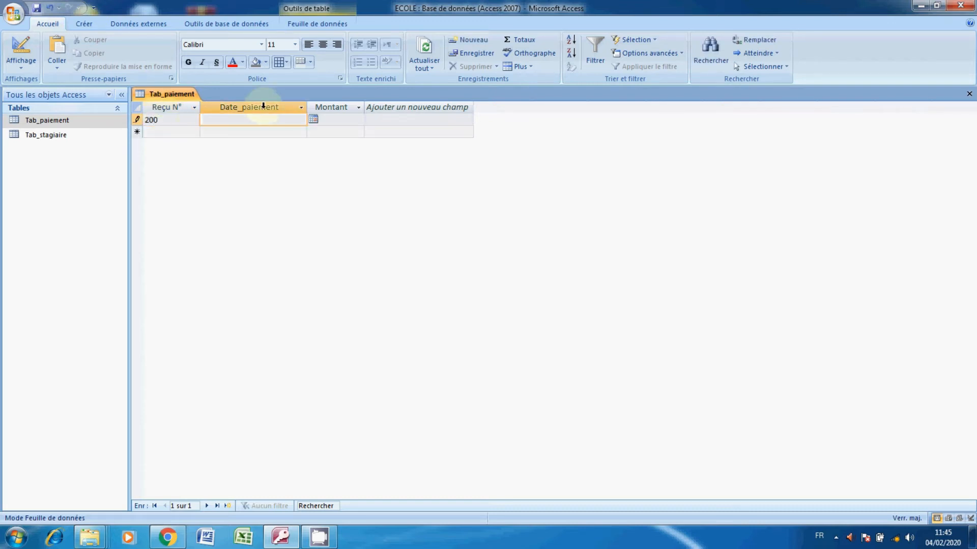
pyautogui.click(313, 119)
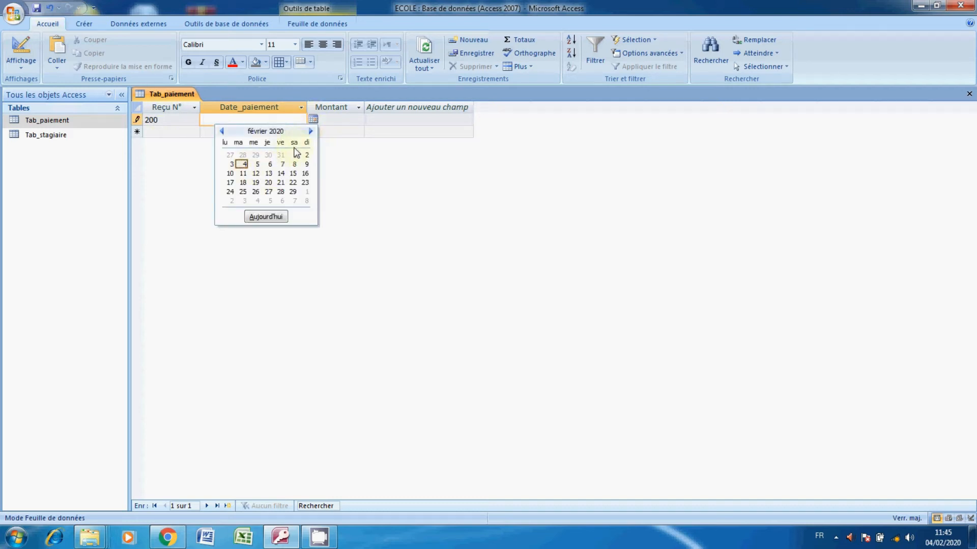
pyautogui.click(243, 164)
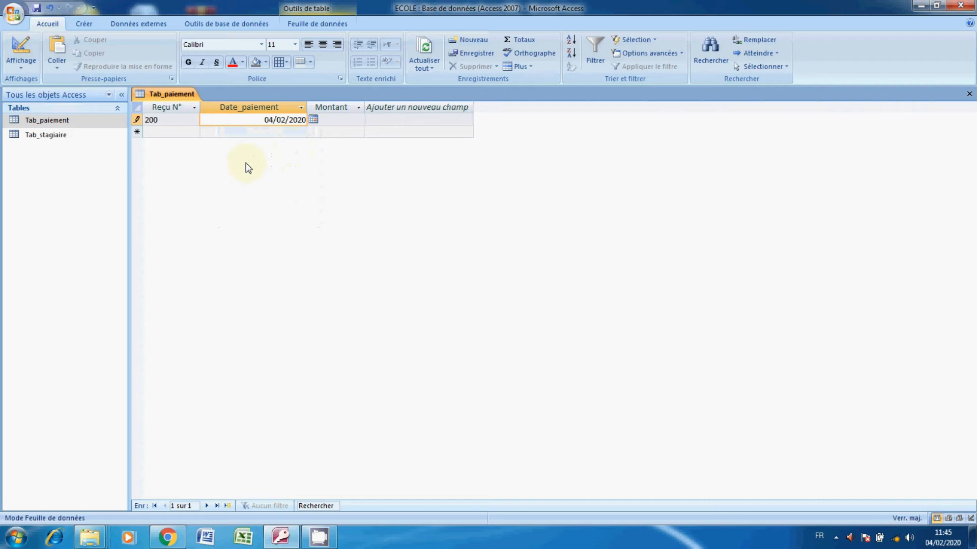
pyautogui.press('Tab')
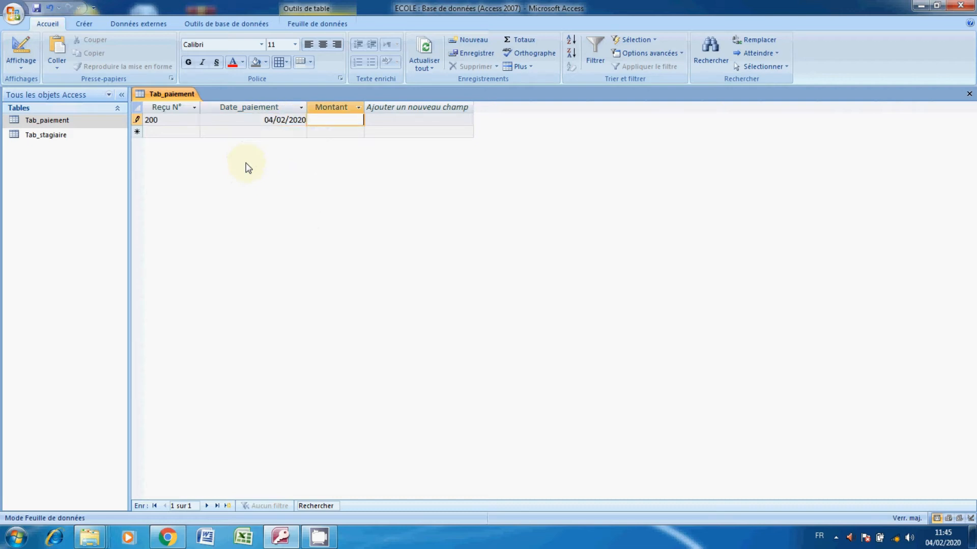
pyautogui.write('1 000')
pyautogui.press('Tab')
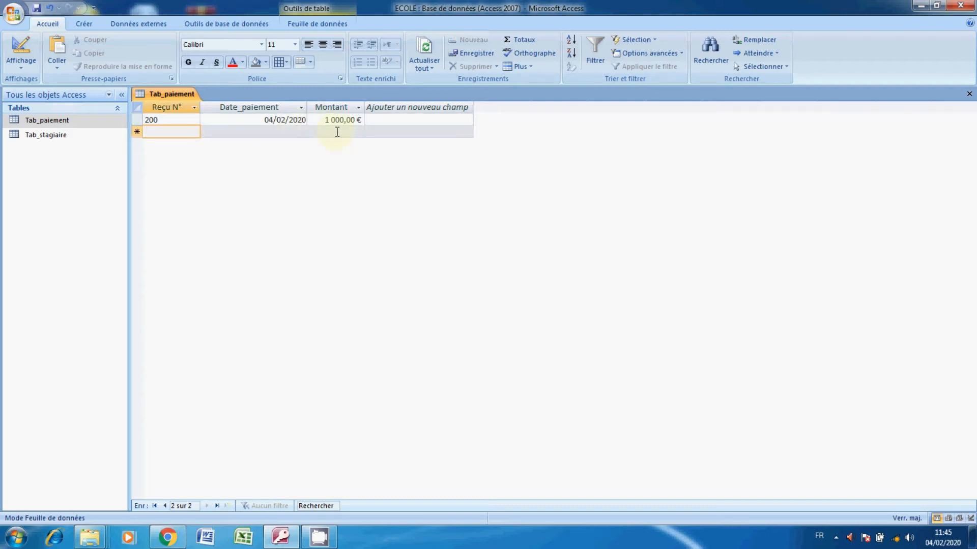
# Compare the payment record's fields with the trainee records in Tab_stagiaire, closing both tables when done.
pyautogui.click(334, 119)
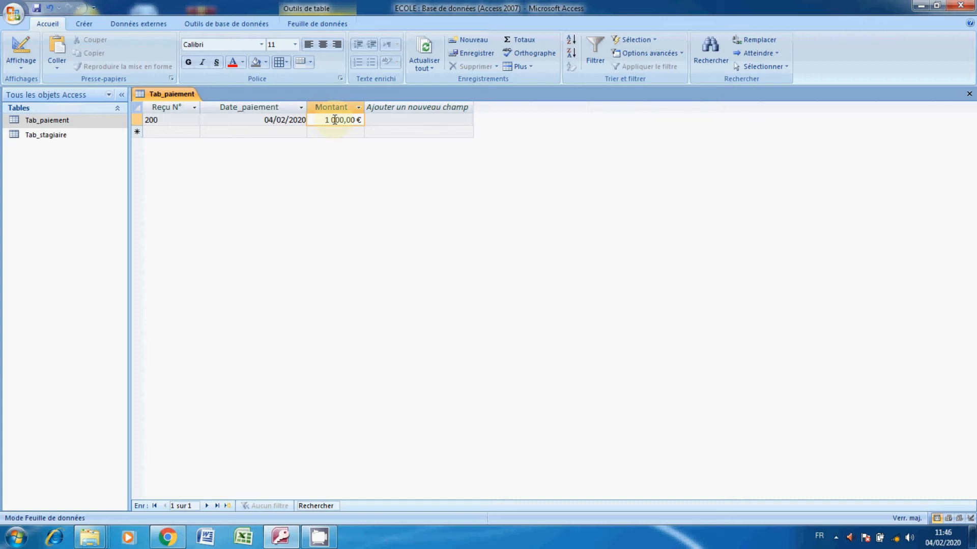
pyautogui.doubleClick(65, 136)
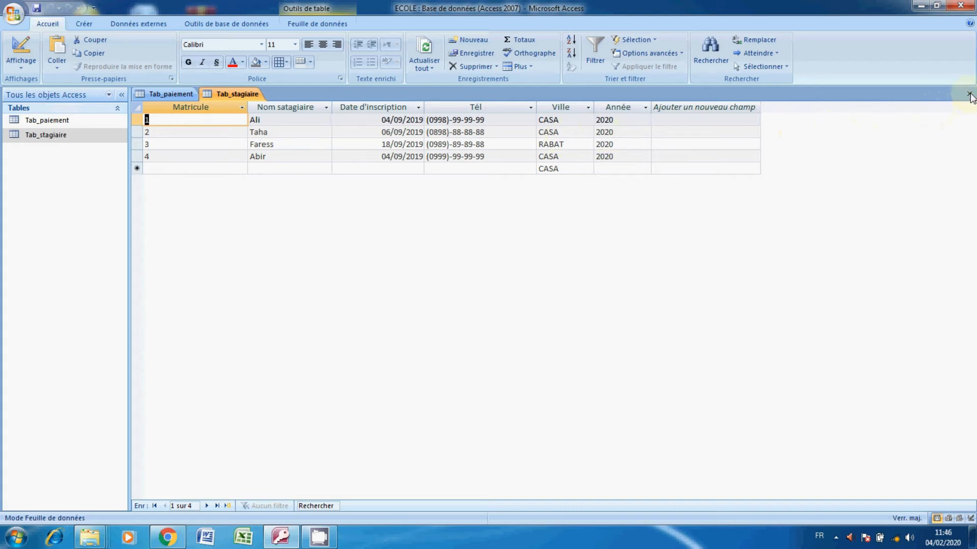
pyautogui.click(163, 134)
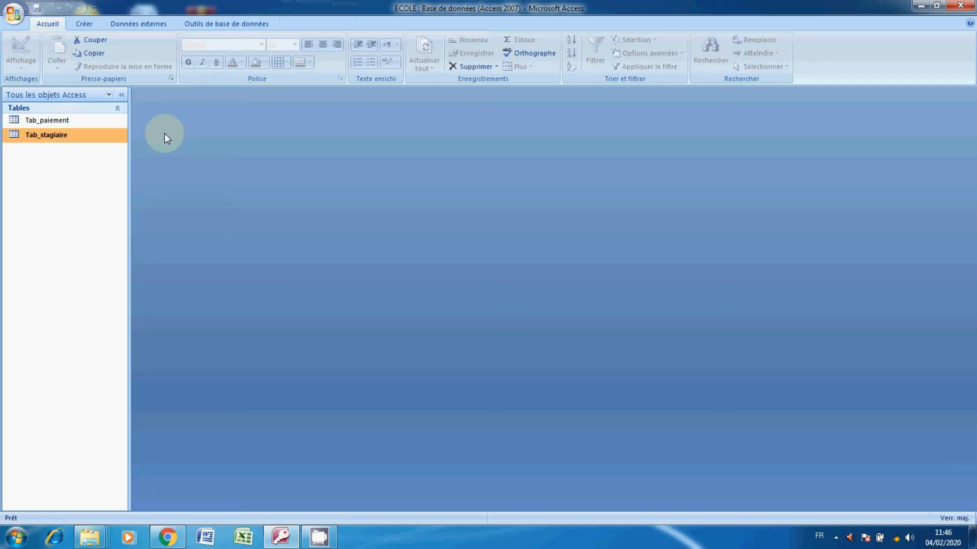
# Reopen Tab_paiement, permanently delete the payment record with Reçu N° 200 and close the table.
pyautogui.click(52, 121)
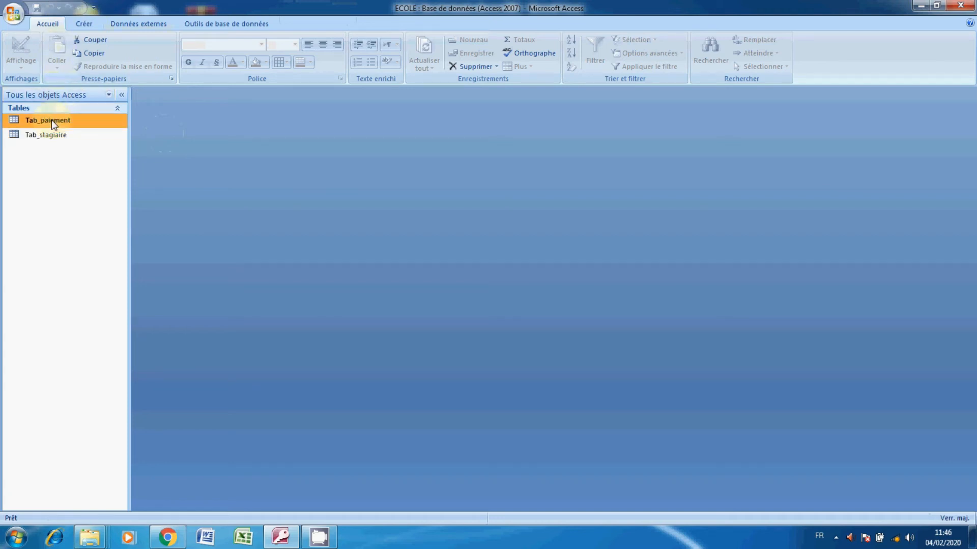
pyautogui.doubleClick(51, 120)
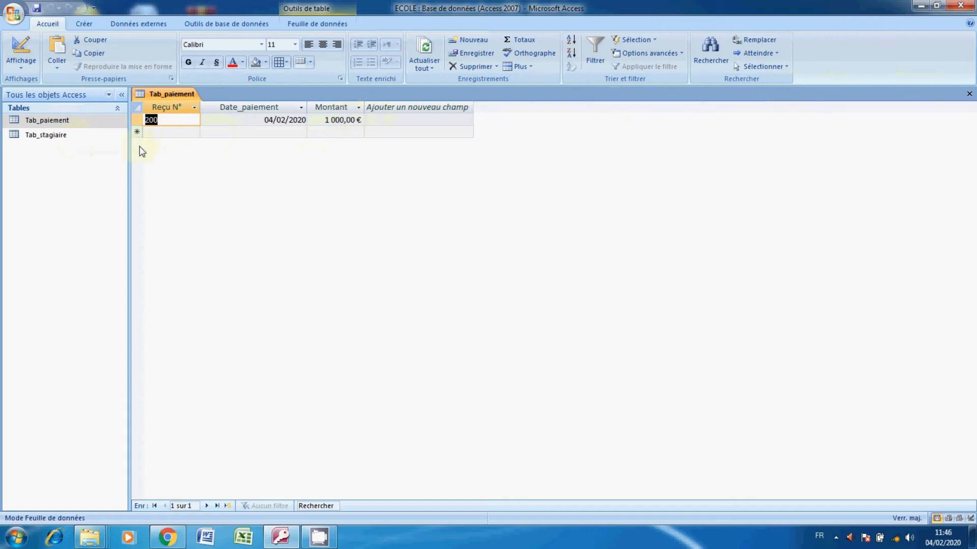
pyautogui.click(137, 120)
pyautogui.press('Delete')
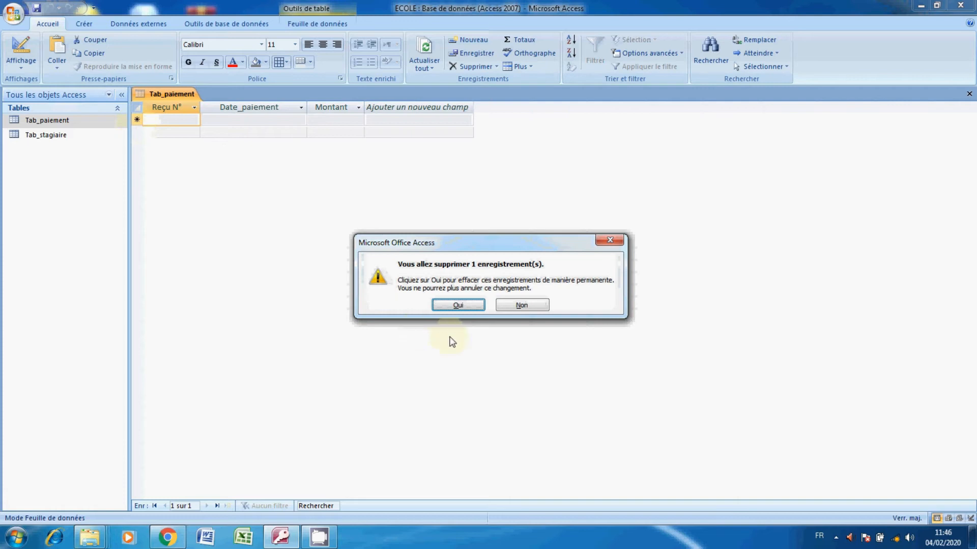
pyautogui.click(458, 305)
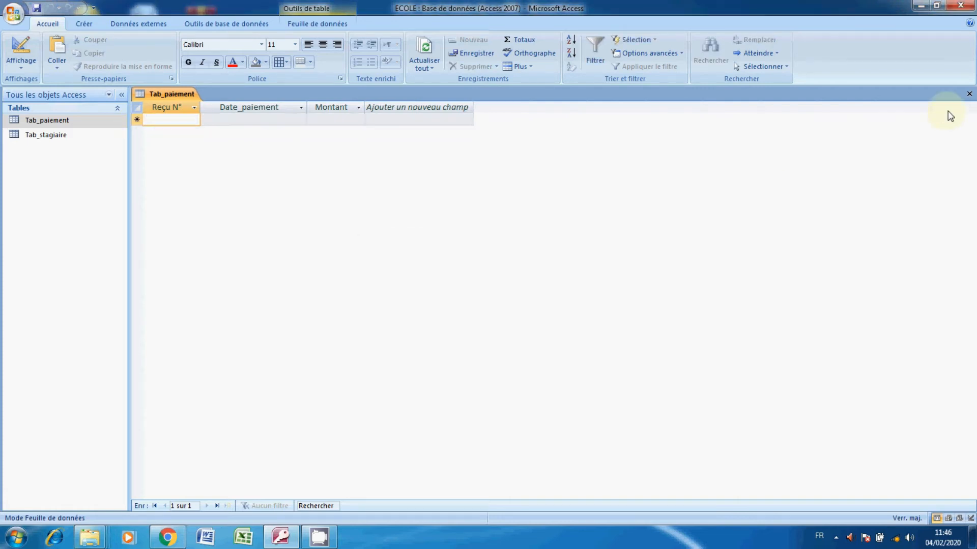
pyautogui.click(969, 93)
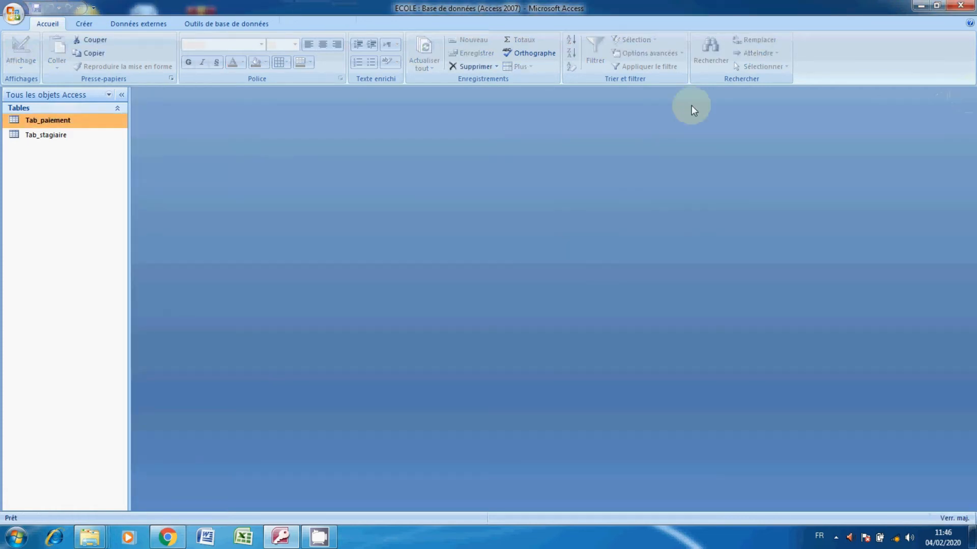
# Check the primary key field's name and type in the design view of Tab_stagiaire and close the table.
pyautogui.click(70, 135)
pyautogui.rightClick(70, 133)
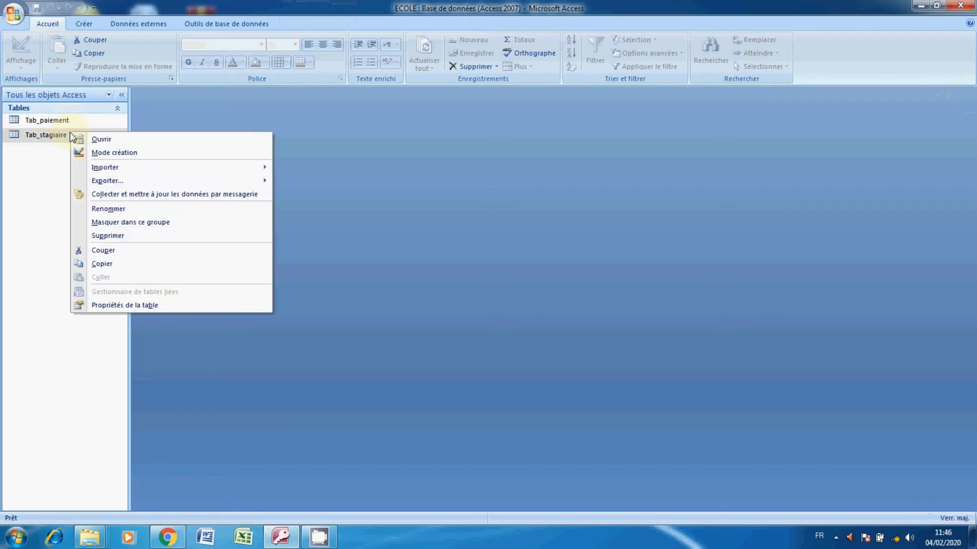
pyautogui.click(104, 153)
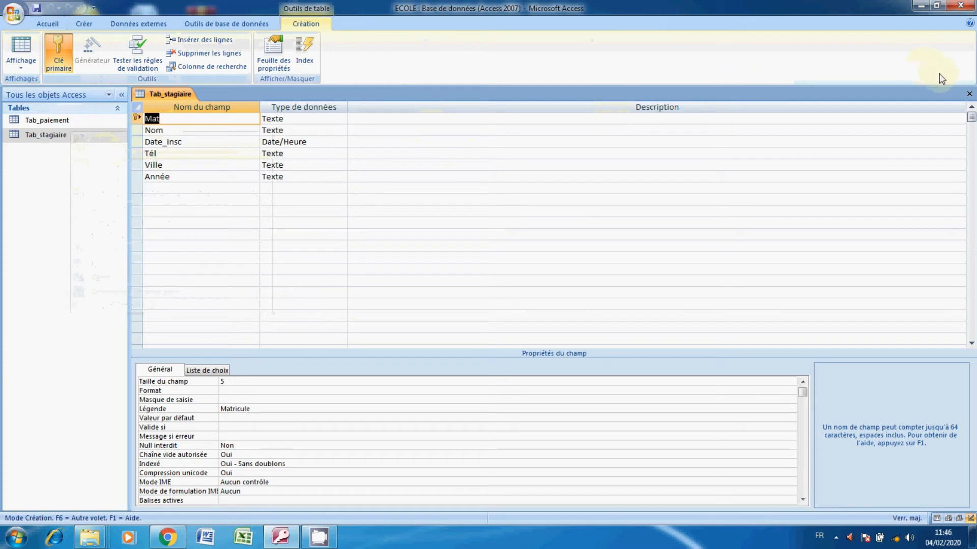
pyautogui.click(969, 93)
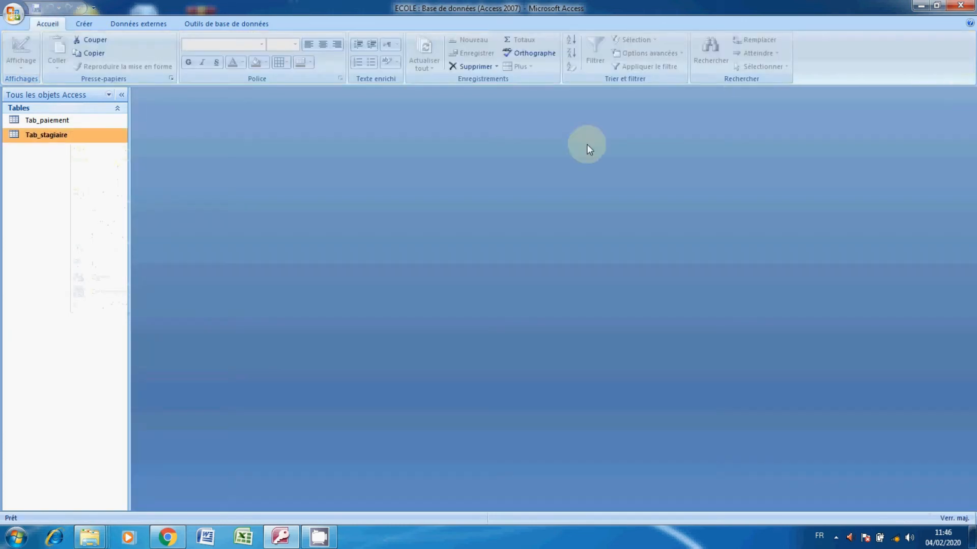
# Add a Mat field of type Texte below Montant in the design of Tab_paiement, saving and closing the table.
pyautogui.click(103, 121)
pyautogui.rightClick(103, 121)
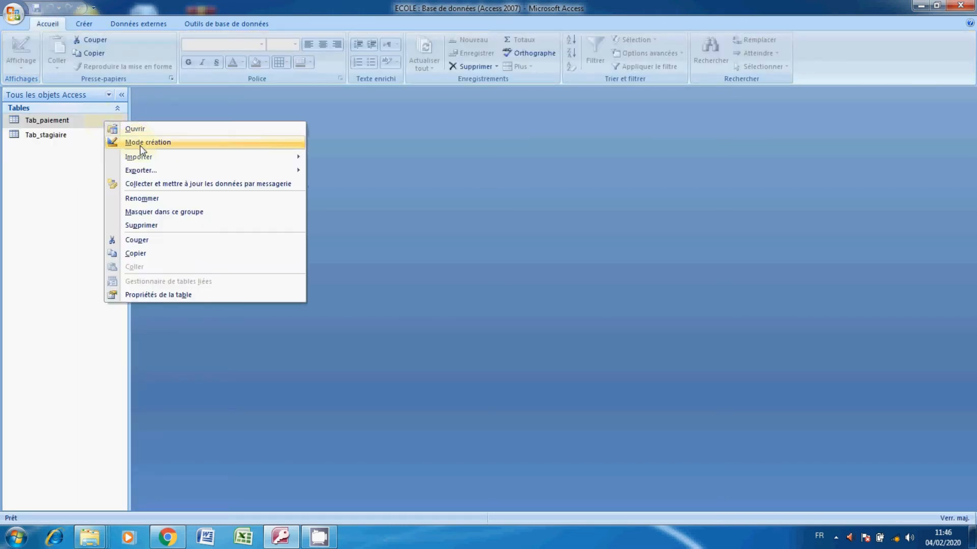
pyautogui.click(139, 145)
pyautogui.click(160, 152)
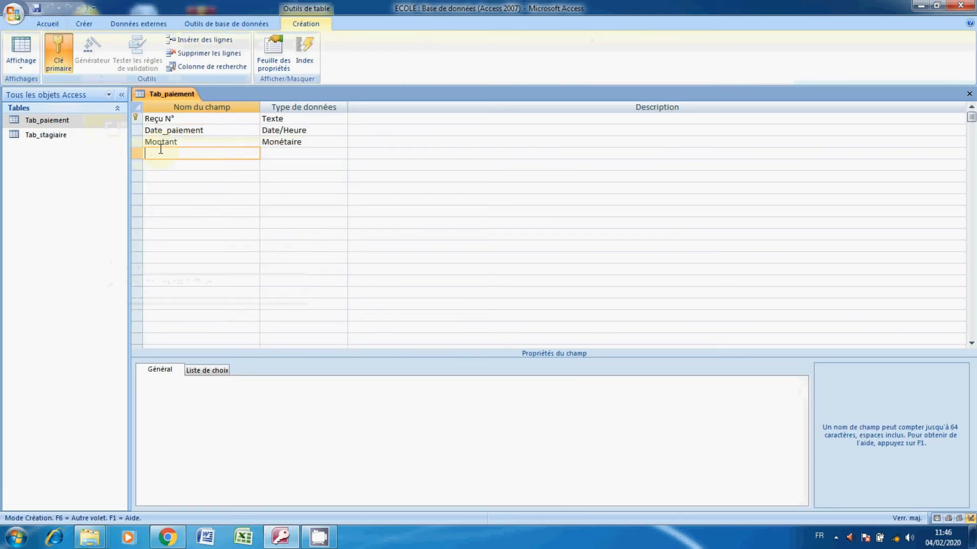
pyautogui.write('mA')
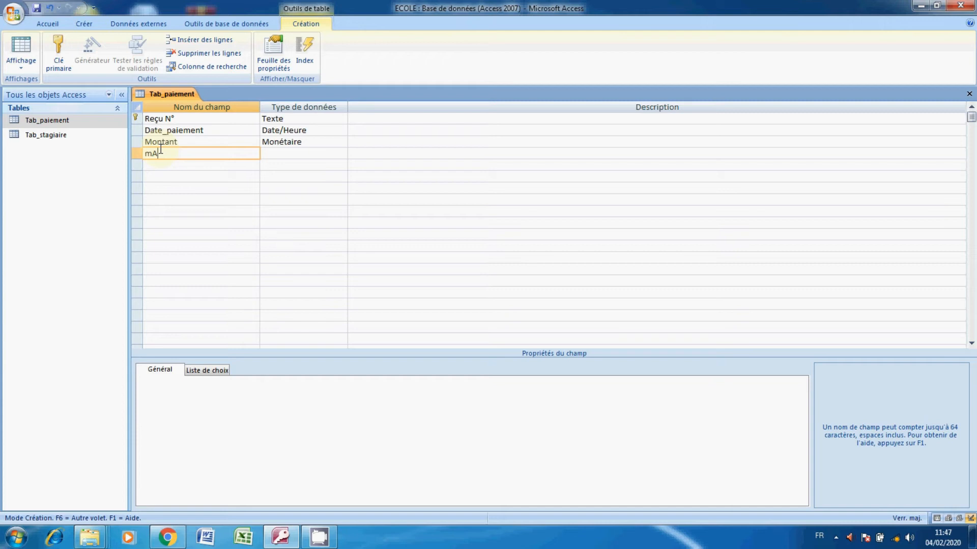
pyautogui.press('BackSpace')
pyautogui.press('BackSpace')
pyautogui.press('capslock')
pyautogui.write('Mat')
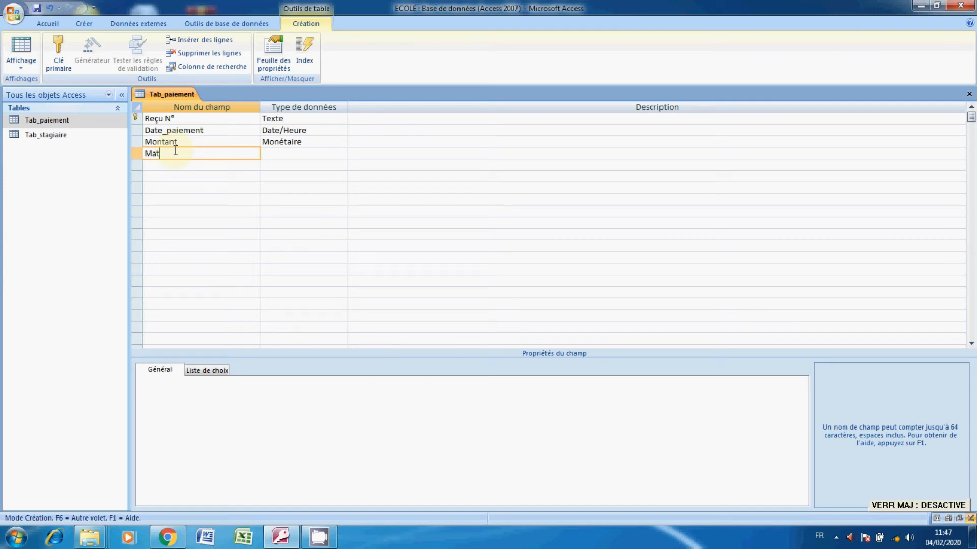
pyautogui.click(310, 153)
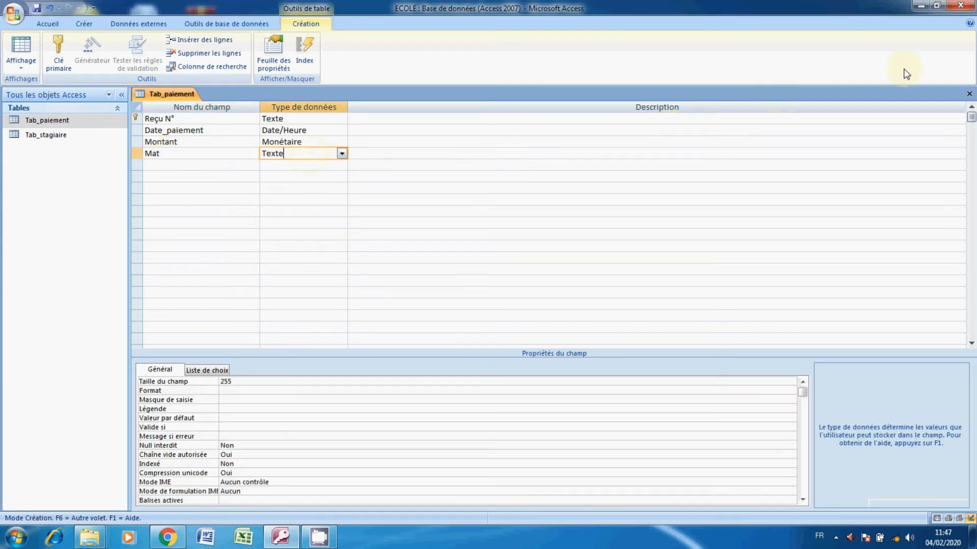
pyautogui.click(969, 94)
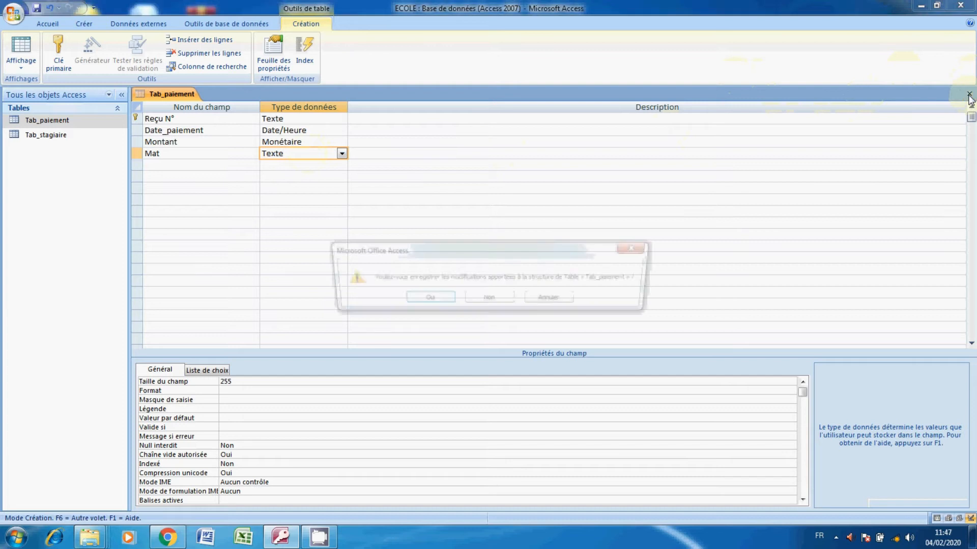
pyautogui.click(424, 300)
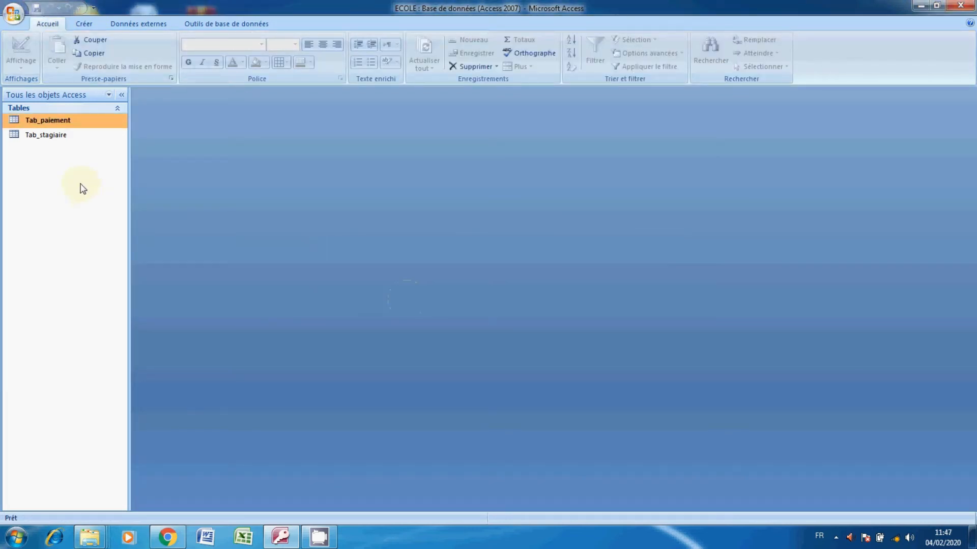
# Examine the Mat field's properties in the design view of Tab_stagiaire and close the table.
pyautogui.click(58, 136)
pyautogui.rightClick(58, 139)
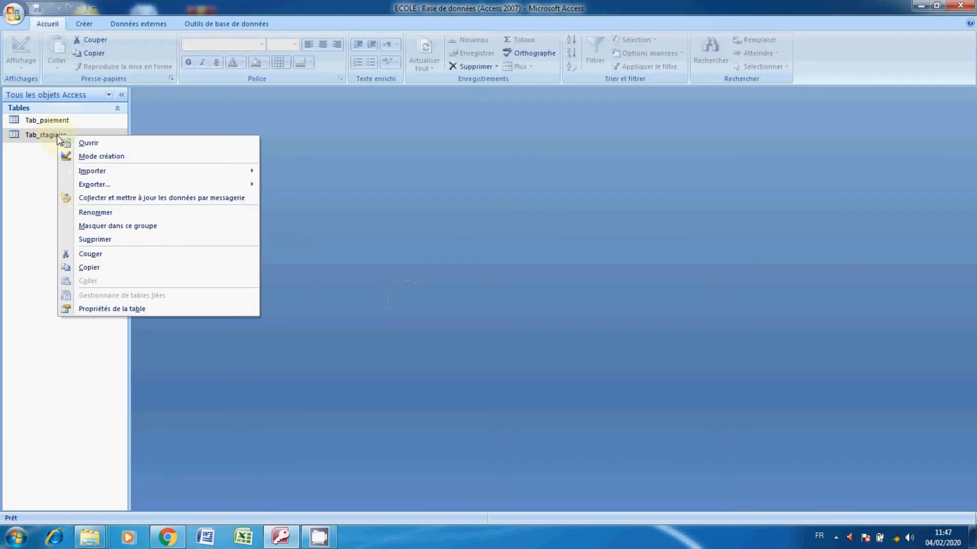
pyautogui.click(90, 156)
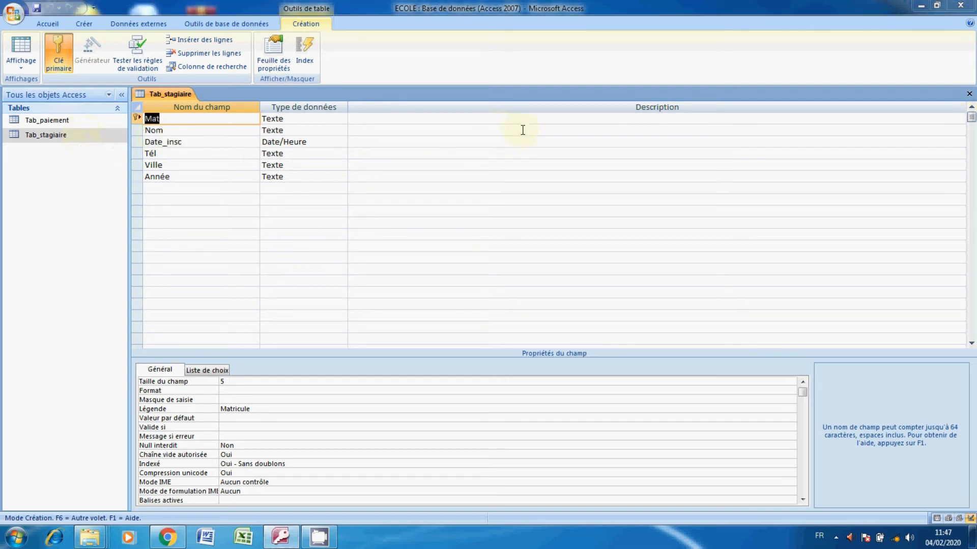
pyautogui.click(969, 96)
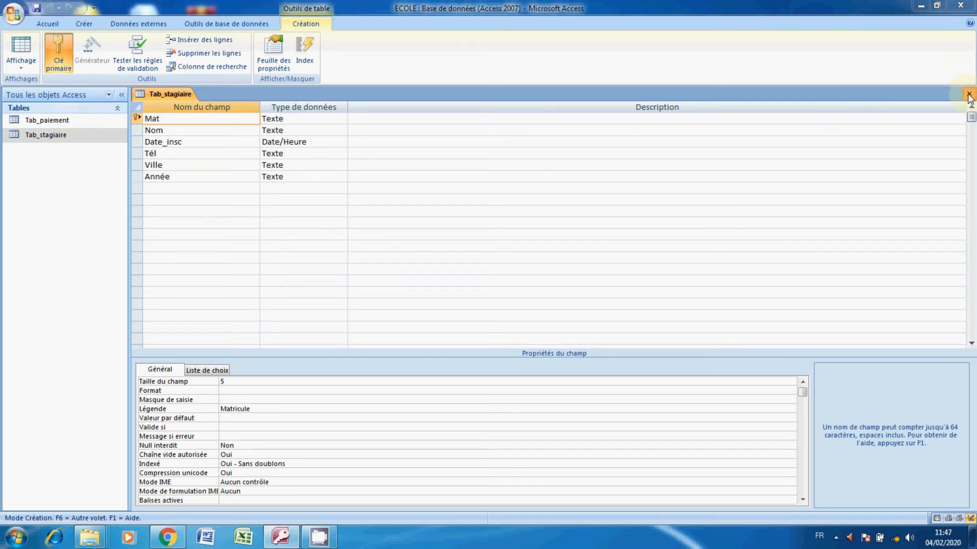
# Set the field size of Mat to 5 in the design view of Tab_paiement, saving and closing the table.
pyautogui.click(65, 120)
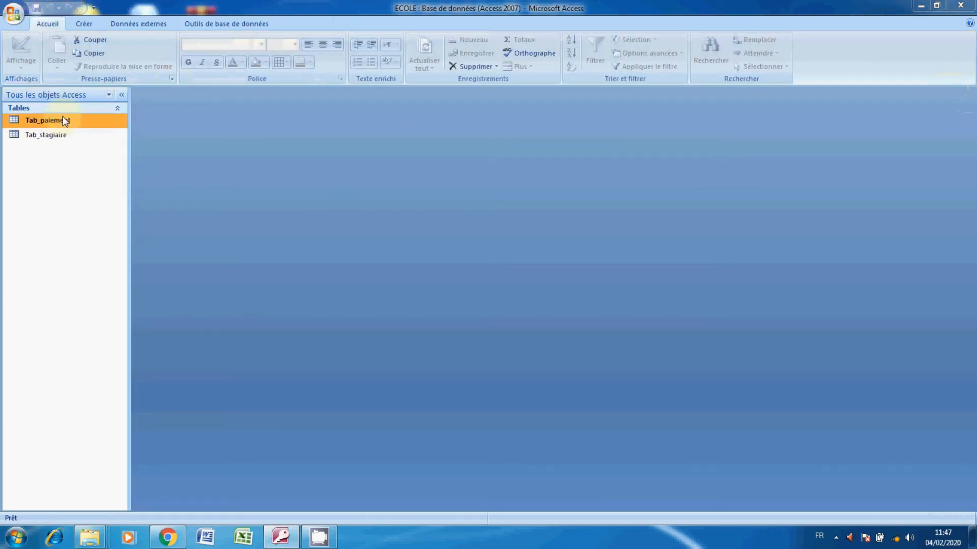
pyautogui.rightClick(63, 117)
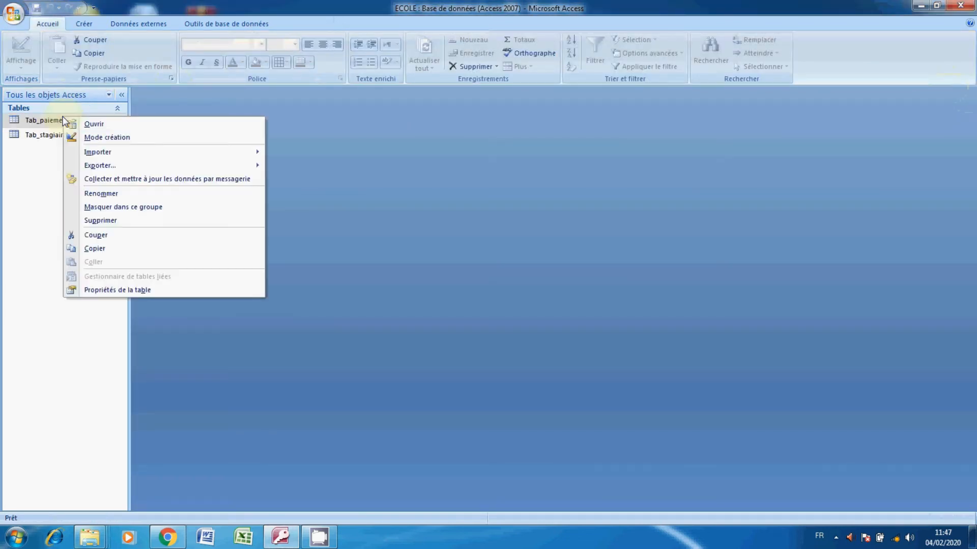
pyautogui.click(116, 138)
pyautogui.click(174, 153)
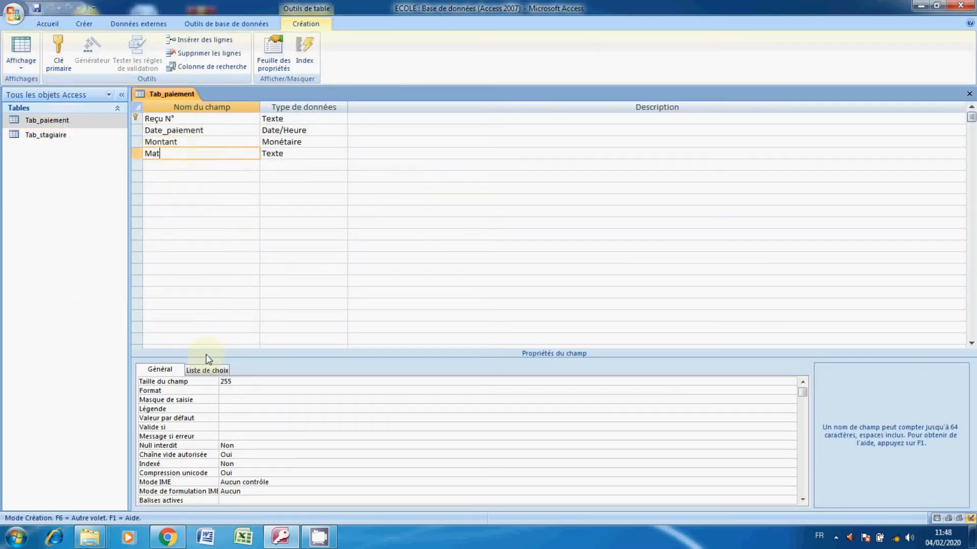
pyautogui.click(235, 381)
pyautogui.press('BackSpace')
pyautogui.press('BackSpace')
pyautogui.press('BackSpace')
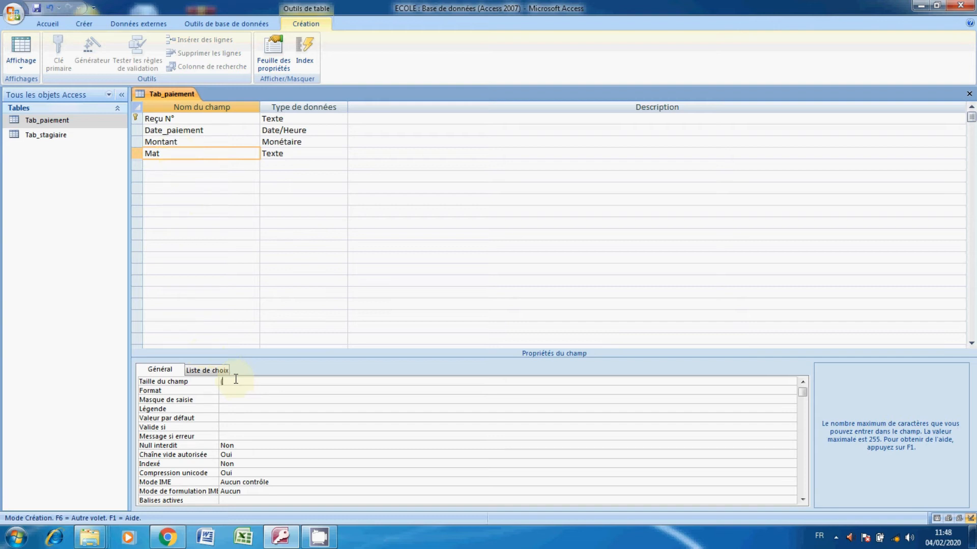
pyautogui.press('capslock')
pyautogui.write('5')
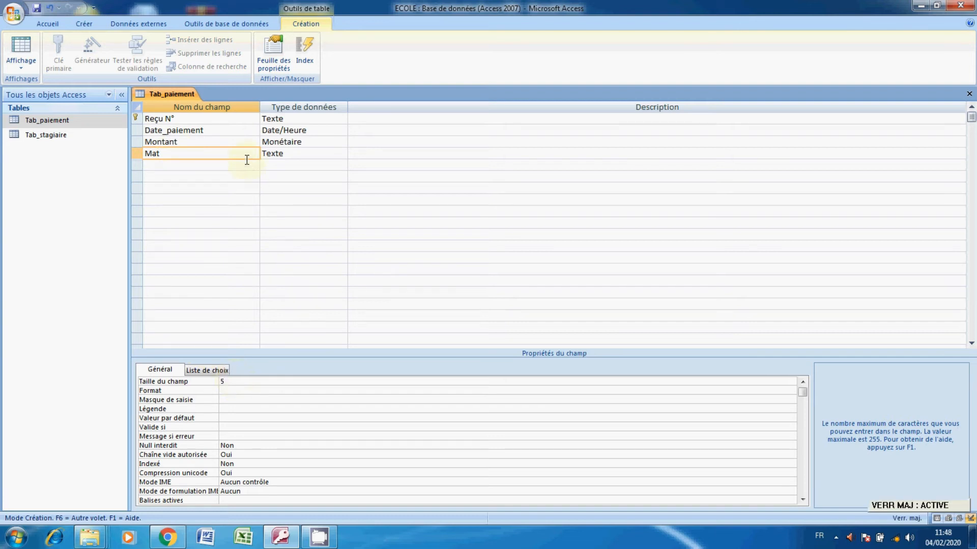
pyautogui.click(234, 146)
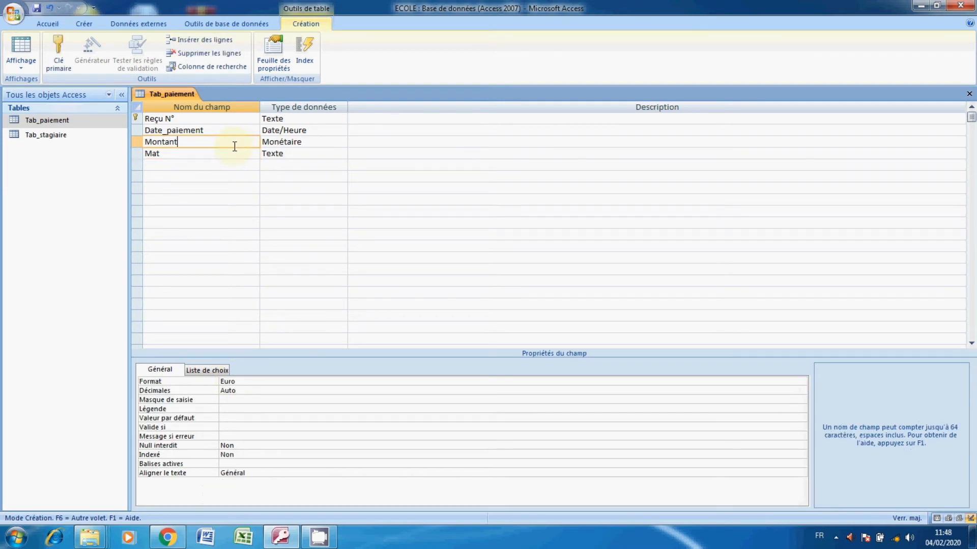
pyautogui.click(970, 93)
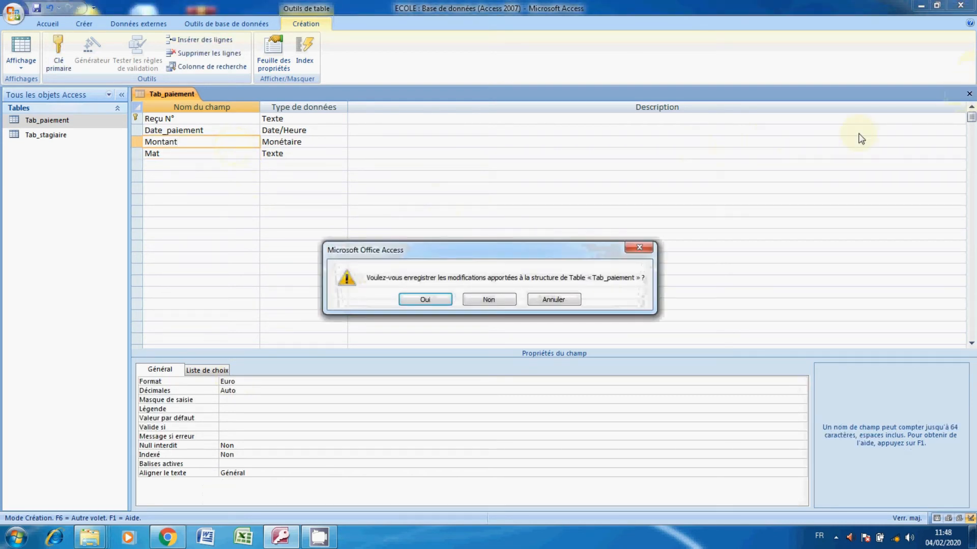
pyautogui.click(434, 296)
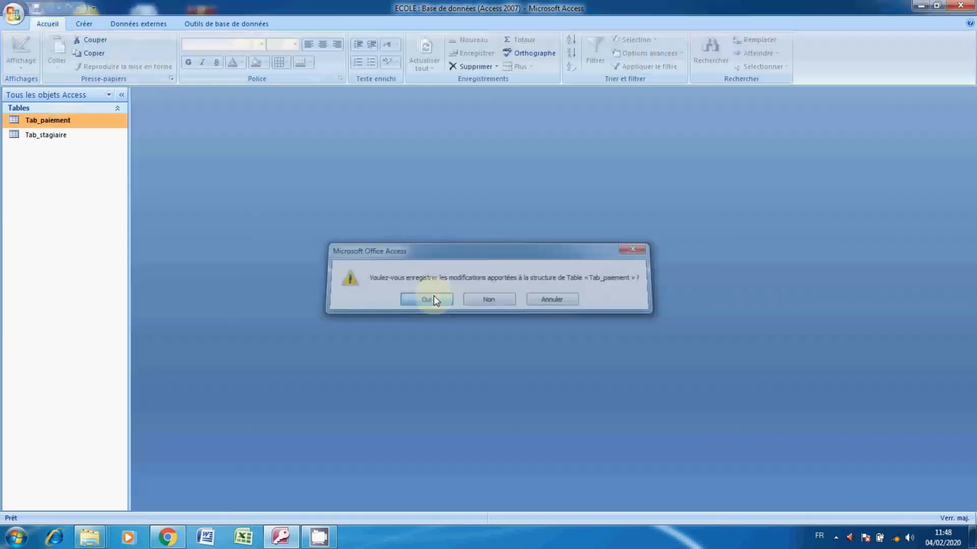
# View the trainee records in the datasheet of Tab_stagiaire and close the table.
pyautogui.click(45, 135)
pyautogui.rightClick(46, 139)
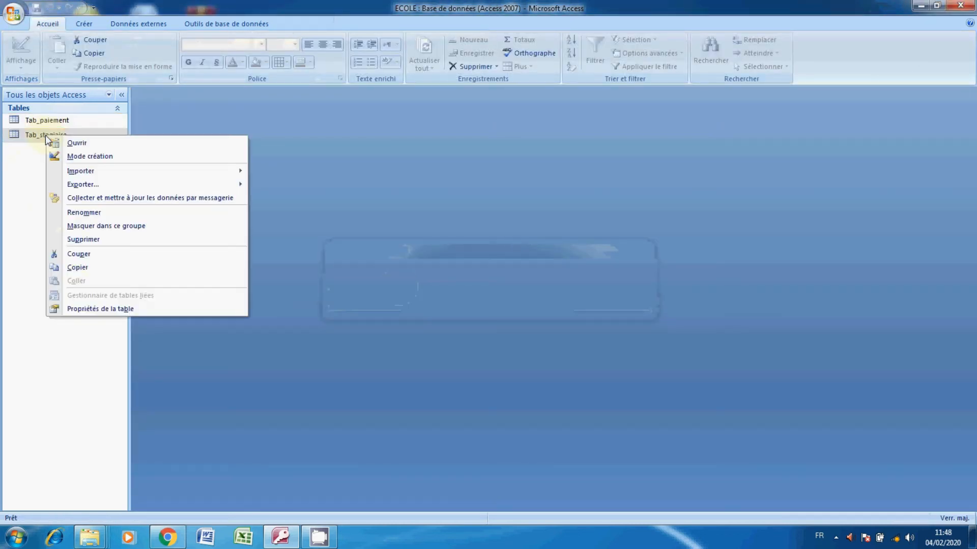
pyautogui.click(90, 143)
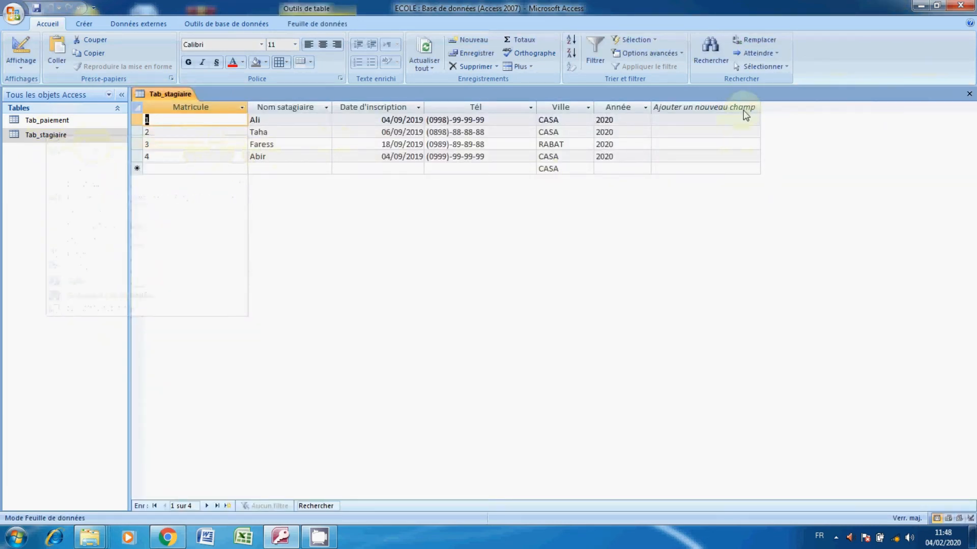
pyautogui.click(969, 95)
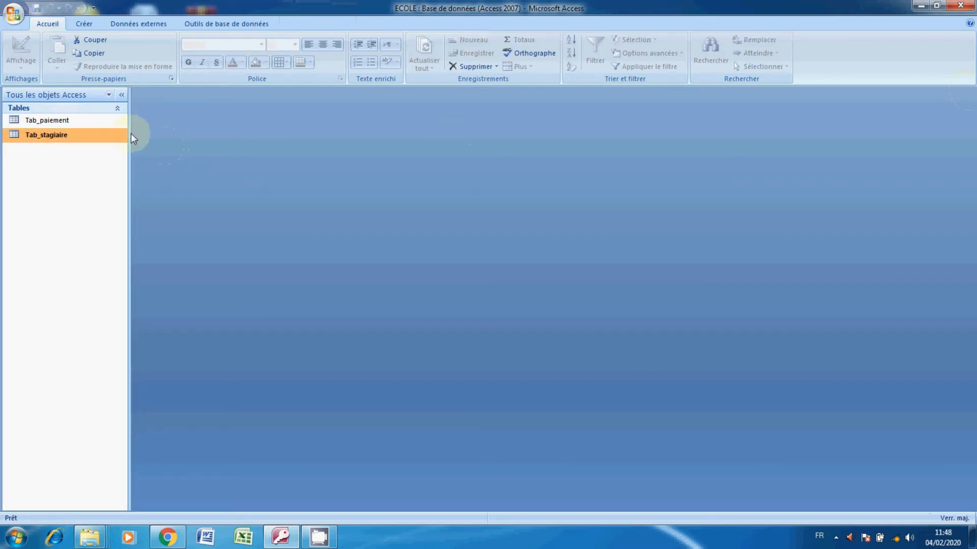
# Open Tab_paiement and start a payment record with Reçu N° 20 and Date_paiement 04/02/2020.
pyautogui.click(67, 121)
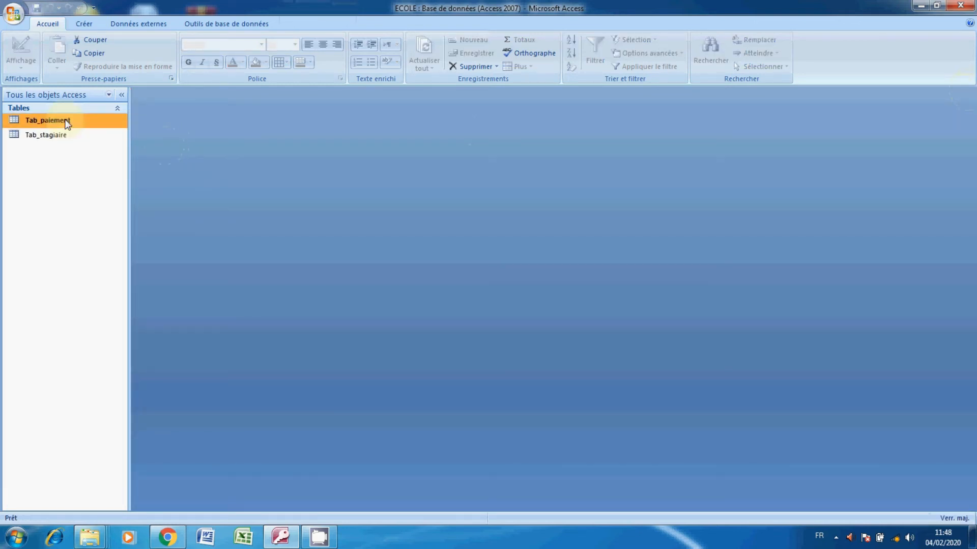
pyautogui.rightClick(66, 123)
pyautogui.click(88, 127)
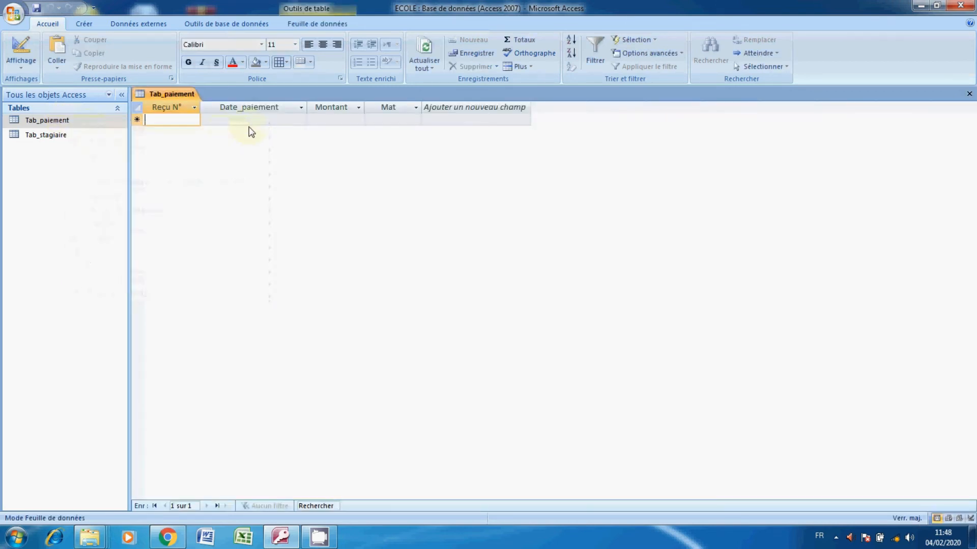
pyautogui.write('2')
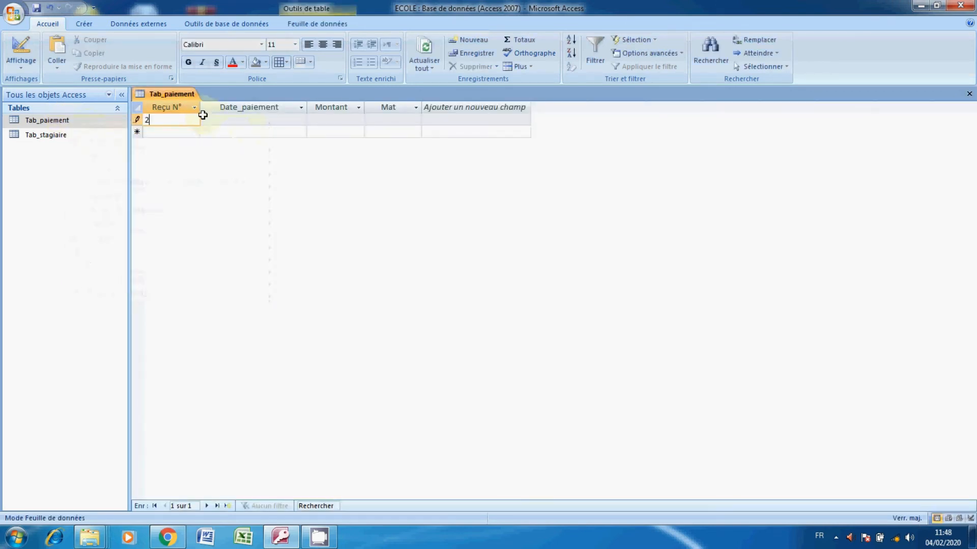
pyautogui.write('0')
pyautogui.press('Tab')
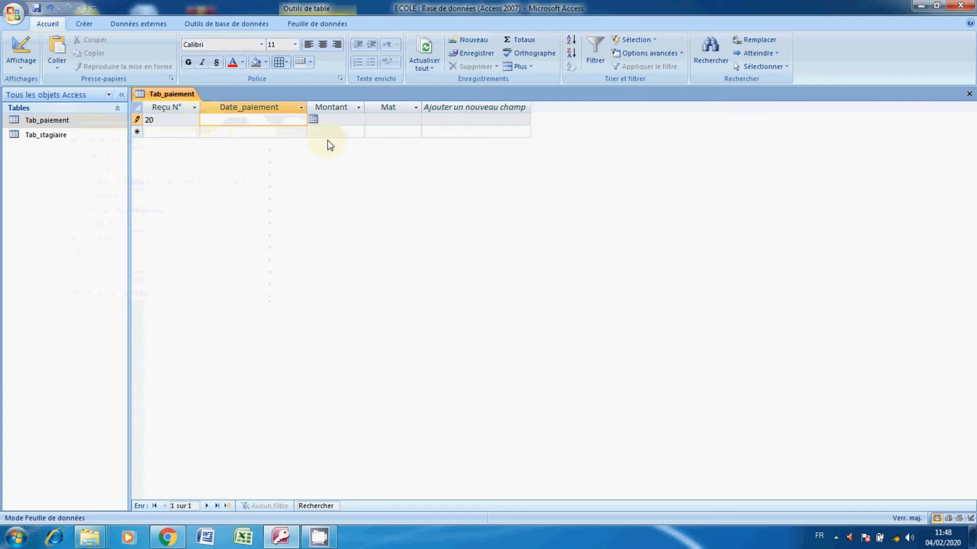
pyautogui.click(313, 119)
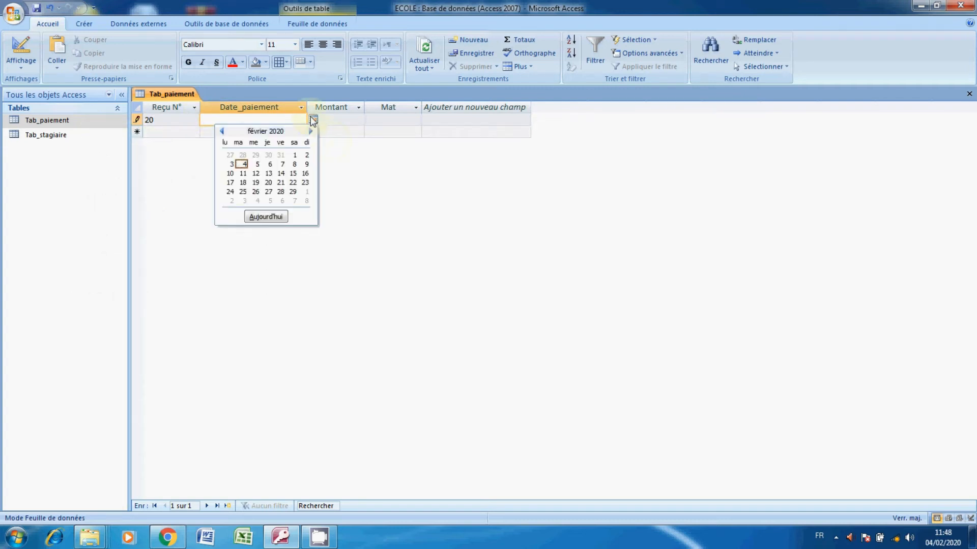
pyautogui.click(246, 167)
pyautogui.press('Tab')
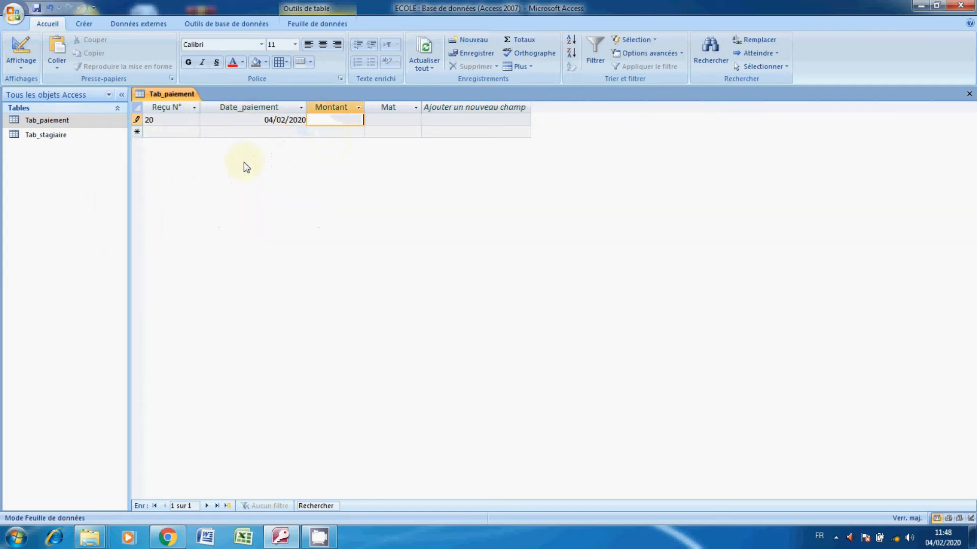
# Complete the payment record with Montant 800 and Mat 1, and close Tab_paiement.
pyautogui.write('800')
pyautogui.press('Tab')
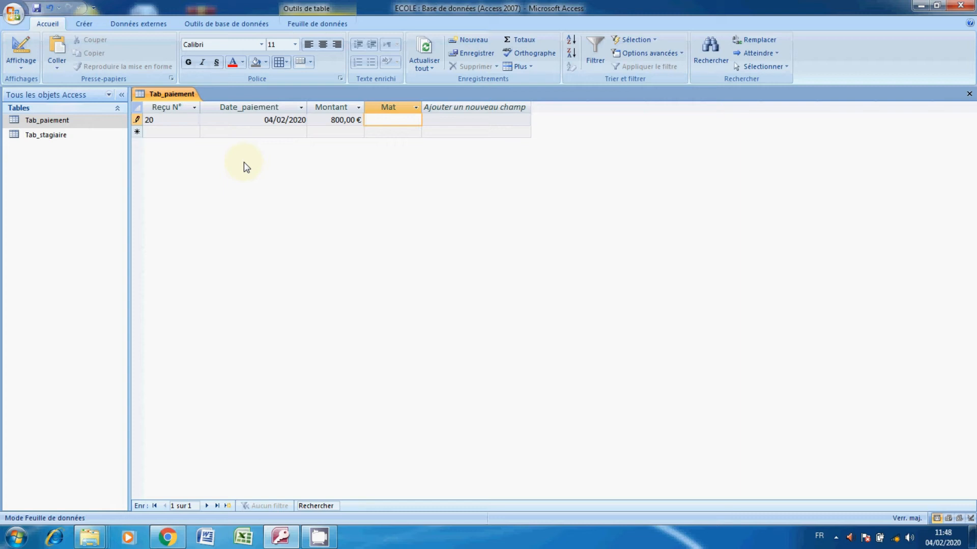
pyautogui.write('1')
pyautogui.press('Return')
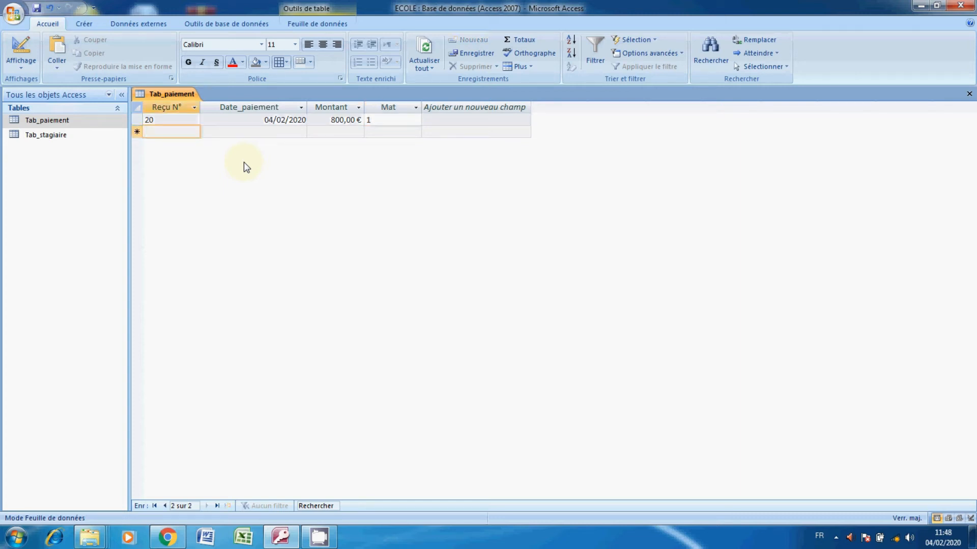
pyautogui.click(965, 94)
# Check which trainee in Tab_stagiaire the payment's Mat value refers to and close the table.
pyautogui.doubleClick(74, 135)
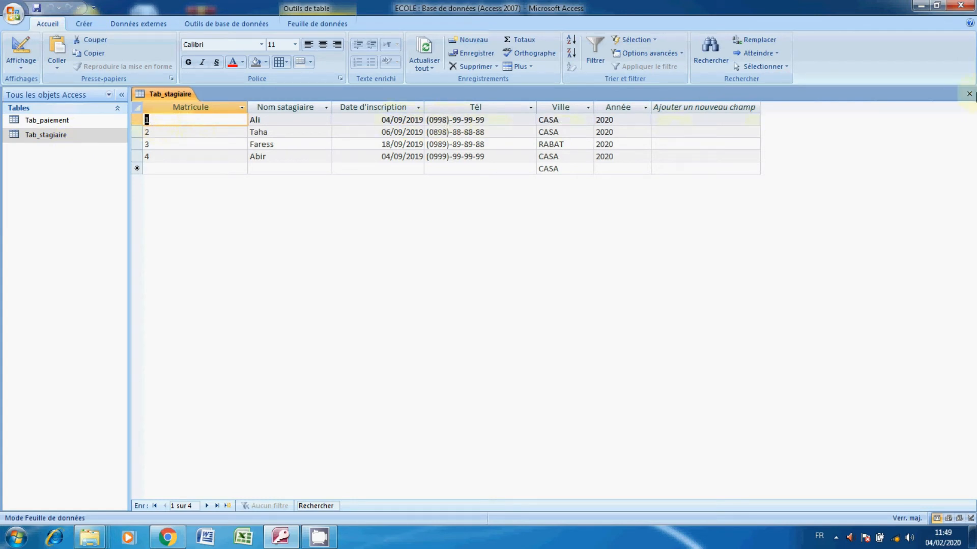
pyautogui.click(969, 95)
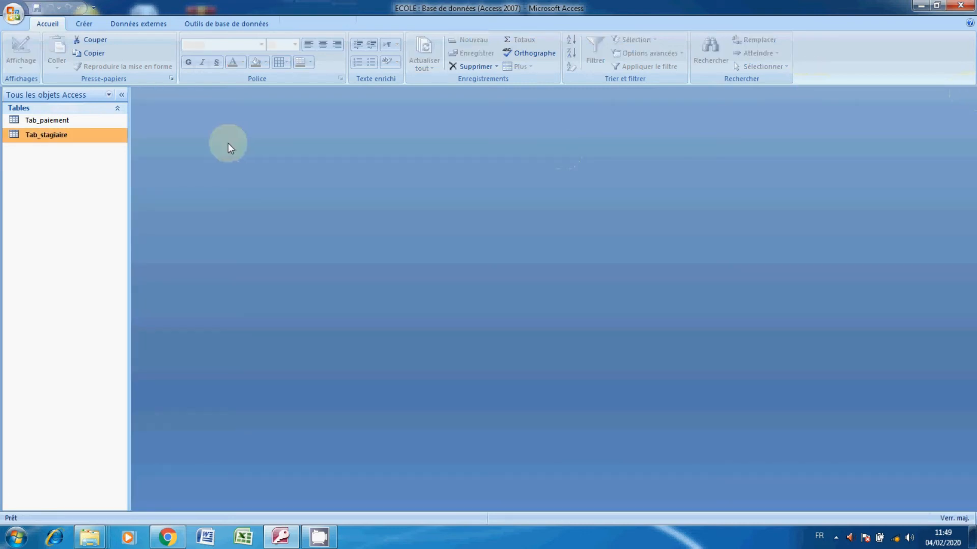
pyautogui.rightClick(87, 135)
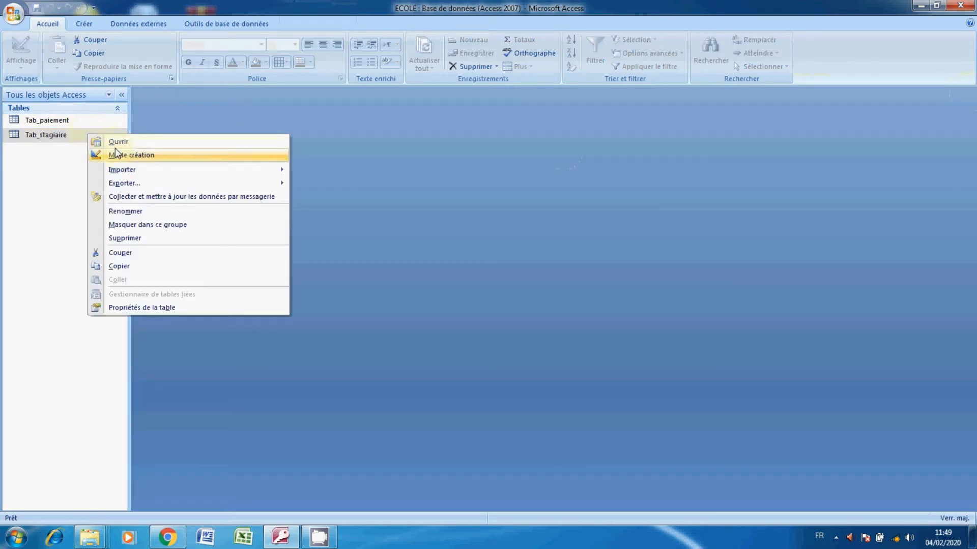
# Reopen Tab_paiement, try Mat values 2, 3 and 4 for the payment record, set it to 6 and close the table.
pyautogui.rightClick(81, 125)
pyautogui.rightClick(82, 125)
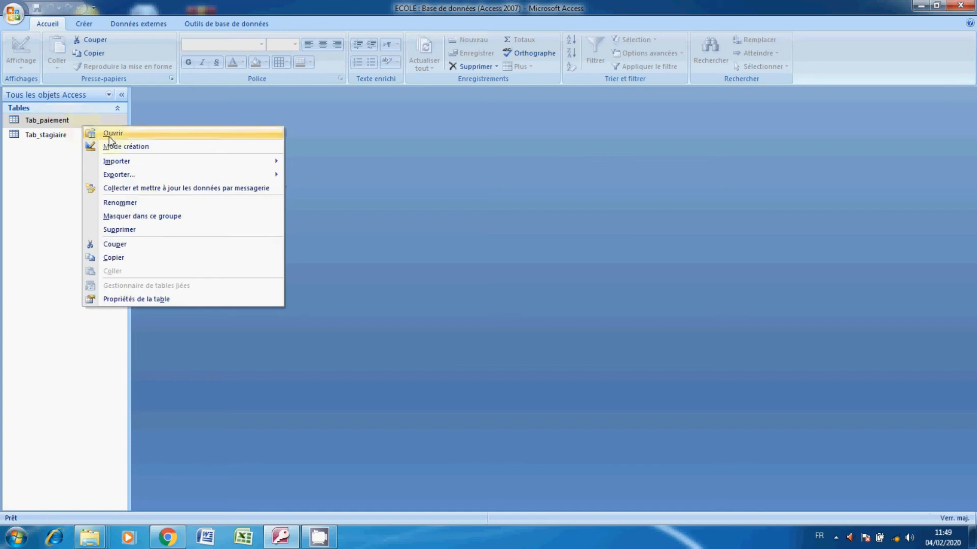
pyautogui.click(112, 133)
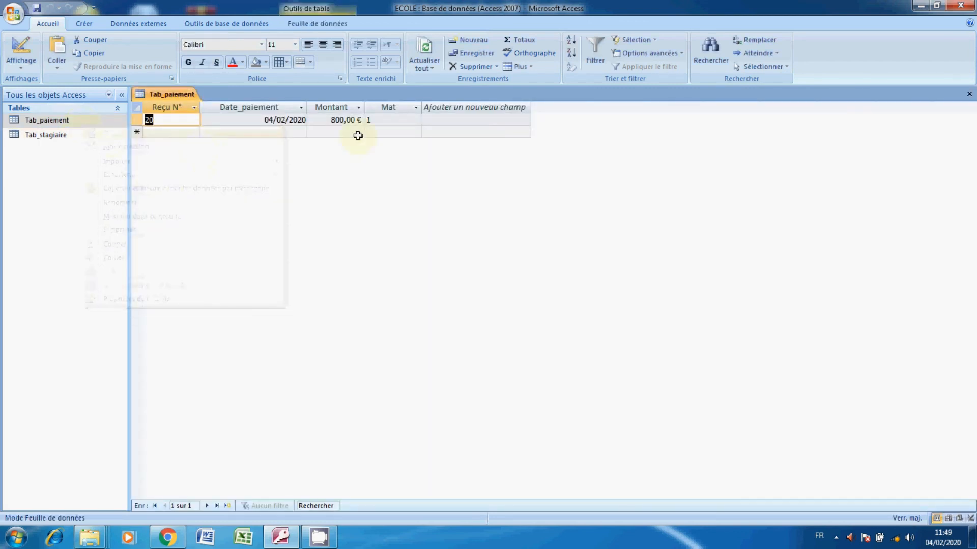
pyautogui.click(379, 118)
pyautogui.press('BackSpace')
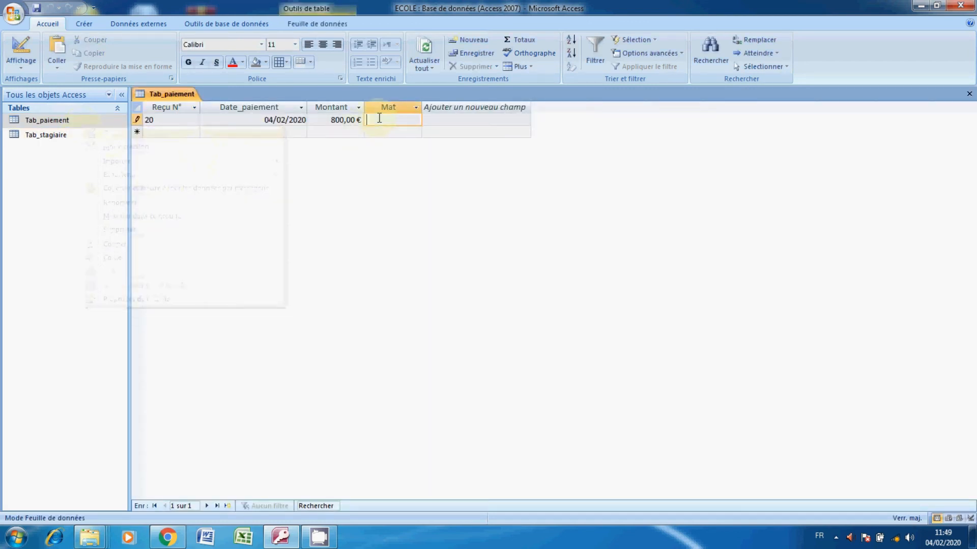
pyautogui.write('2')
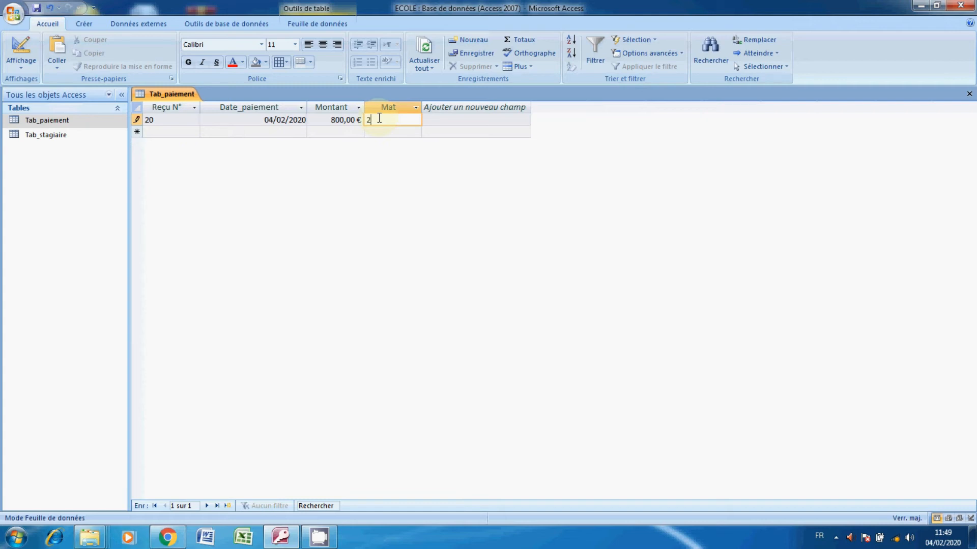
pyautogui.press('BackSpace')
pyautogui.write('3')
pyautogui.press('BackSpace')
pyautogui.write('4')
pyautogui.press('BackSpace')
pyautogui.write('6')
pyautogui.press('Return')
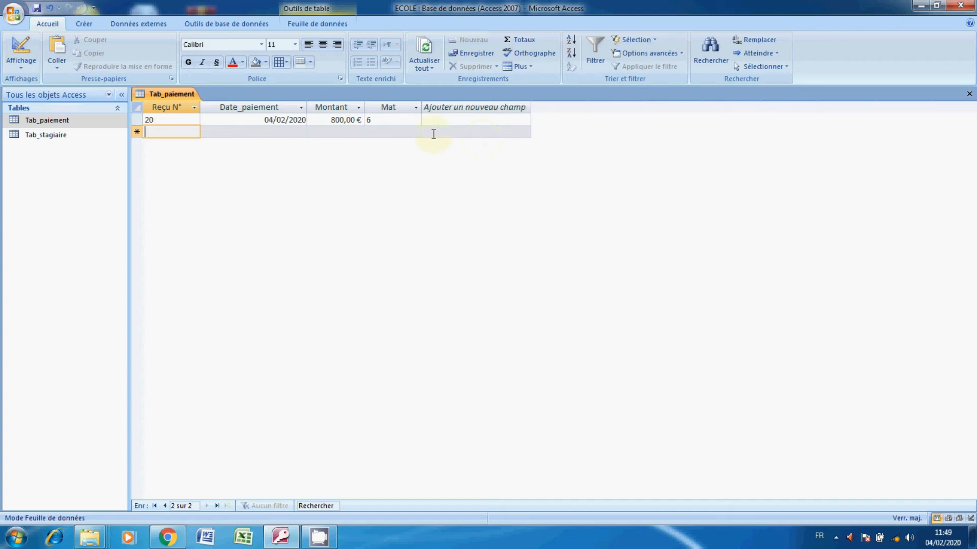
pyautogui.click(389, 121)
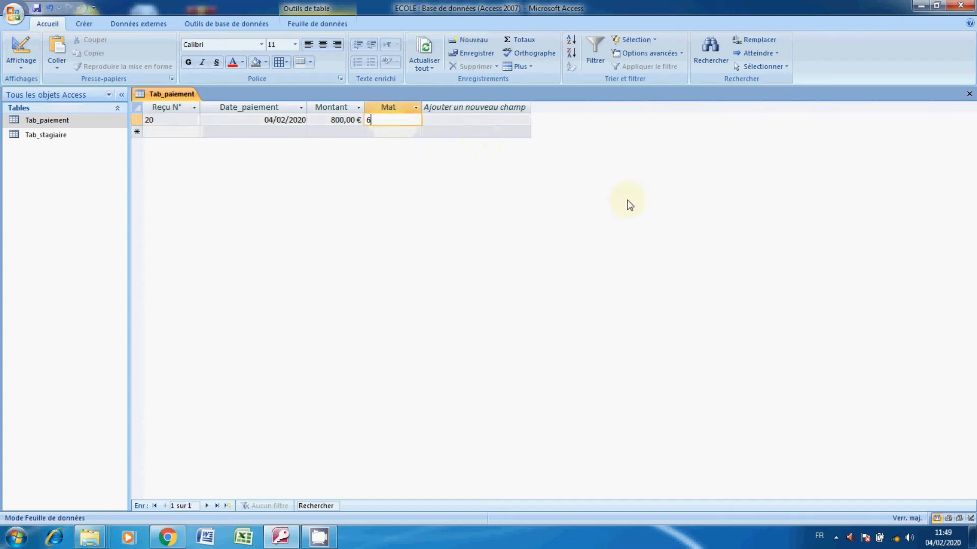
pyautogui.click(969, 96)
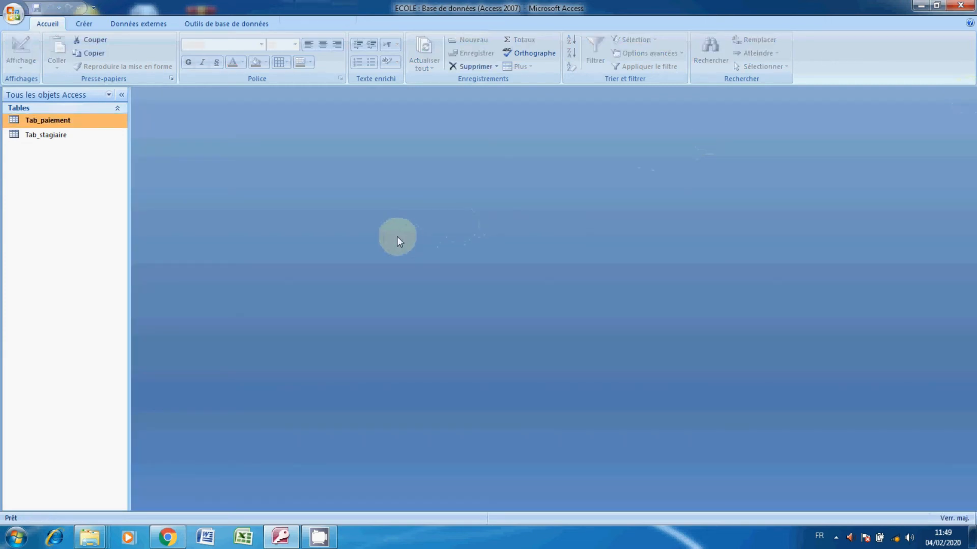
# Check the Matricule column of Tab_stagiaire for the Mat value entered in the payment and close the table.
pyautogui.click(67, 137)
pyautogui.rightClick(67, 137)
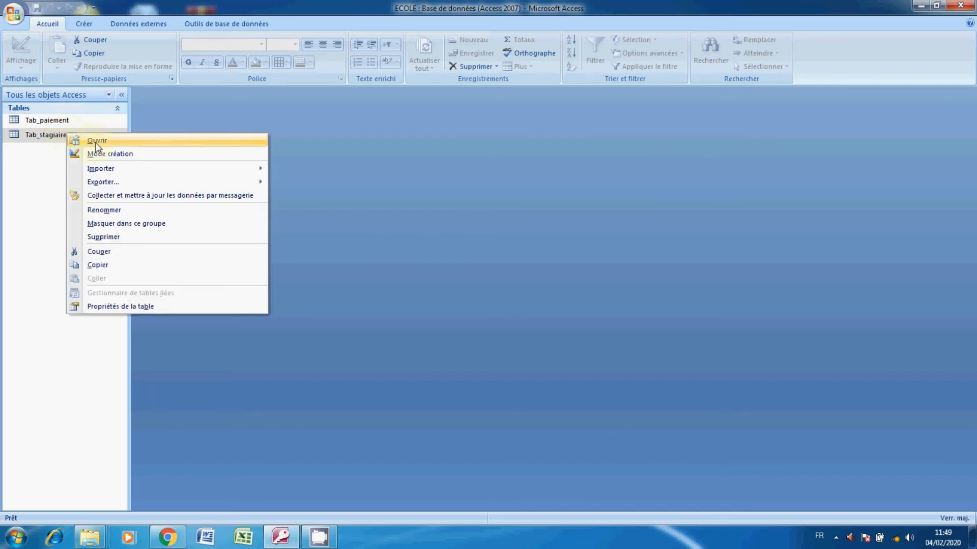
pyautogui.click(96, 145)
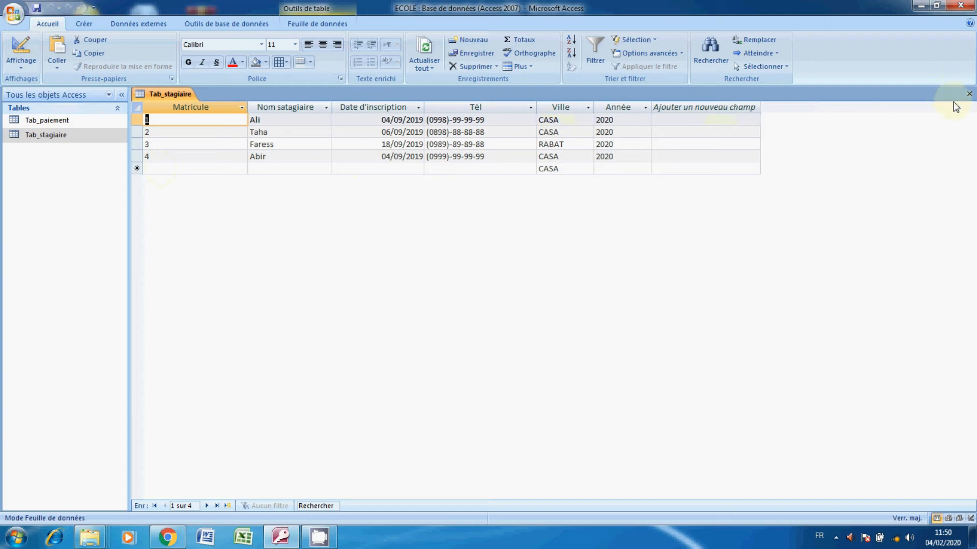
pyautogui.click(969, 95)
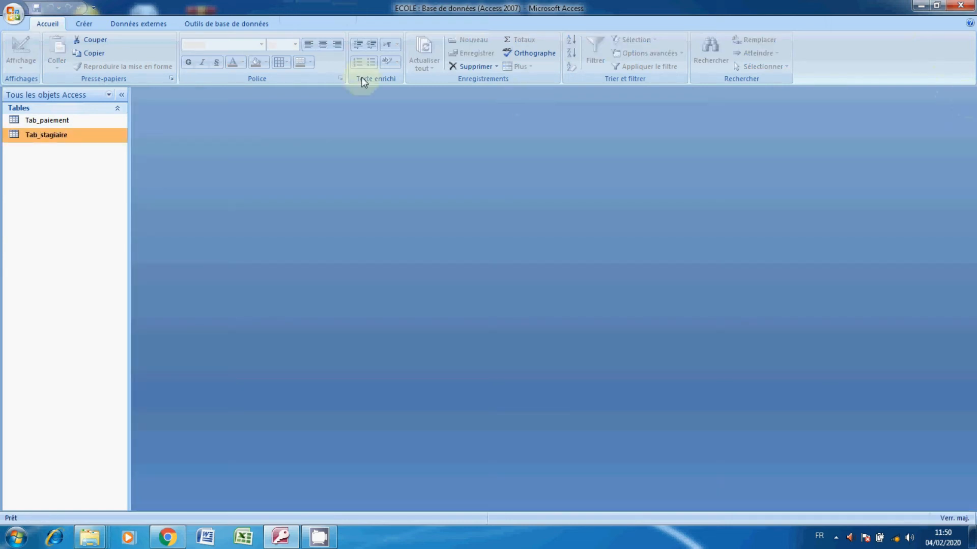
# Examine the payment's Mat value in Tab_paiement and open Tab_stagiaire alongside it to compare the Matricule values.
pyautogui.doubleClick(67, 122)
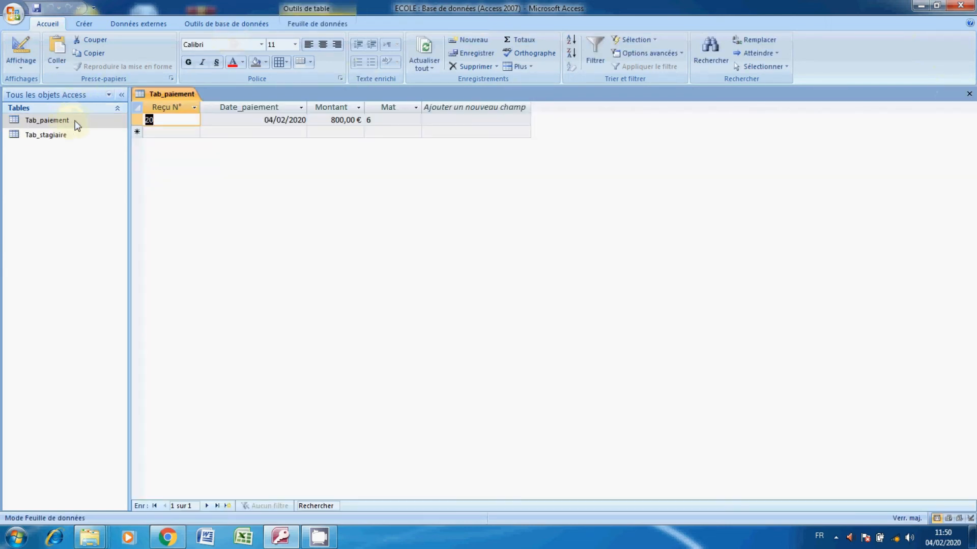
pyautogui.click(373, 121)
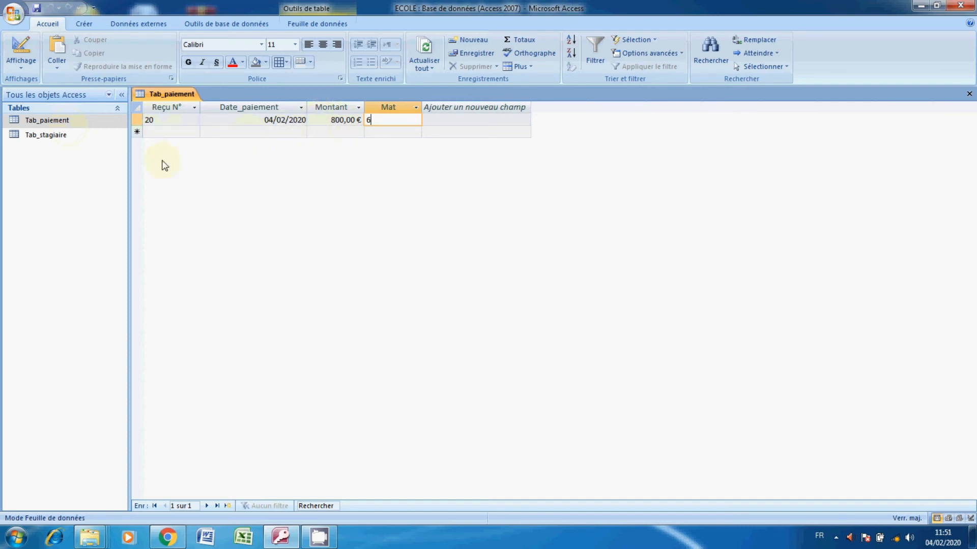
pyautogui.doubleClick(76, 136)
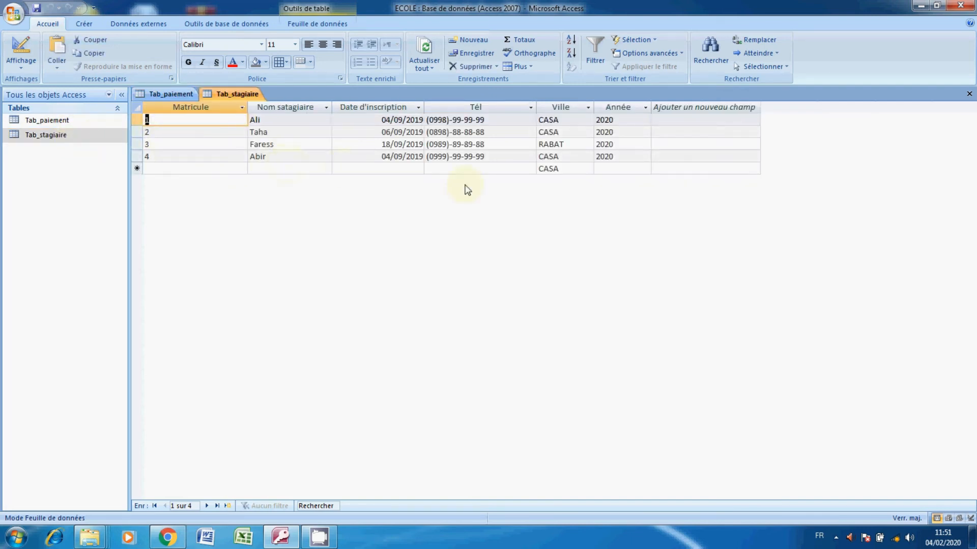
# Close Tab_stagiaire, permanently delete the test payment record from Tab_paiement and close that table.
pyautogui.click(970, 94)
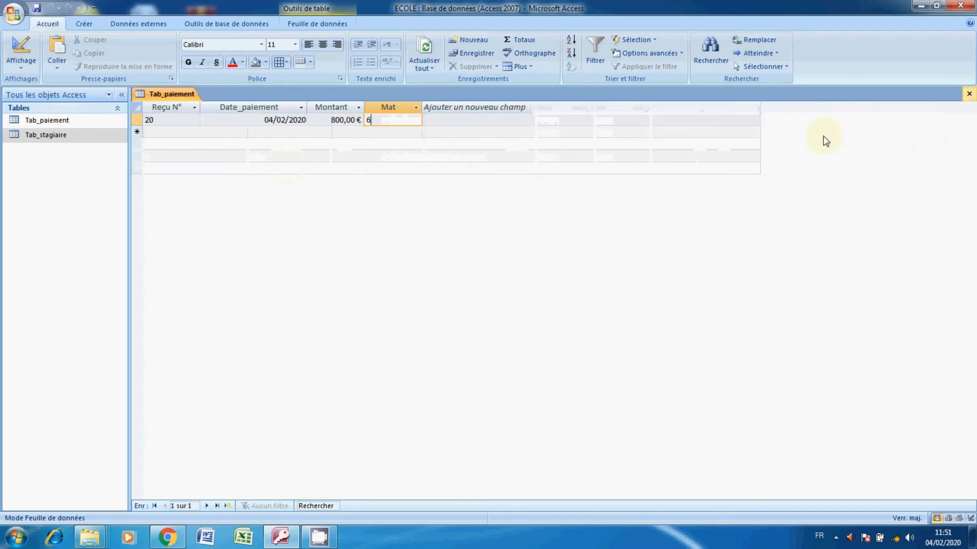
pyautogui.click(377, 121)
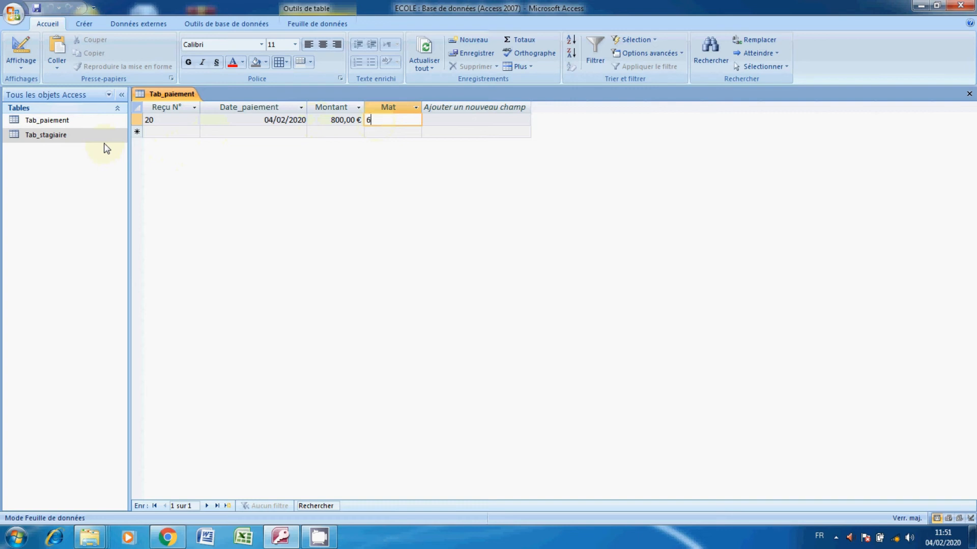
pyautogui.click(138, 122)
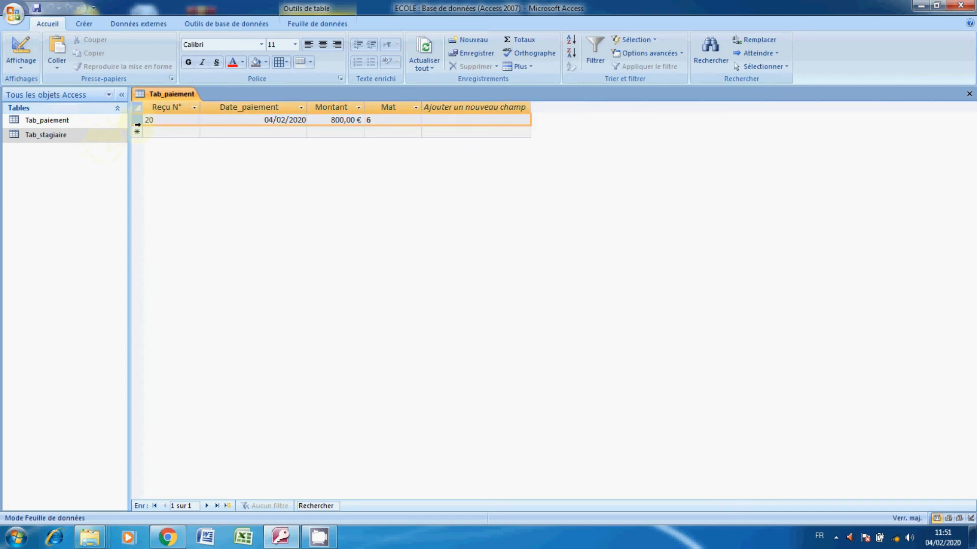
pyautogui.press('Delete')
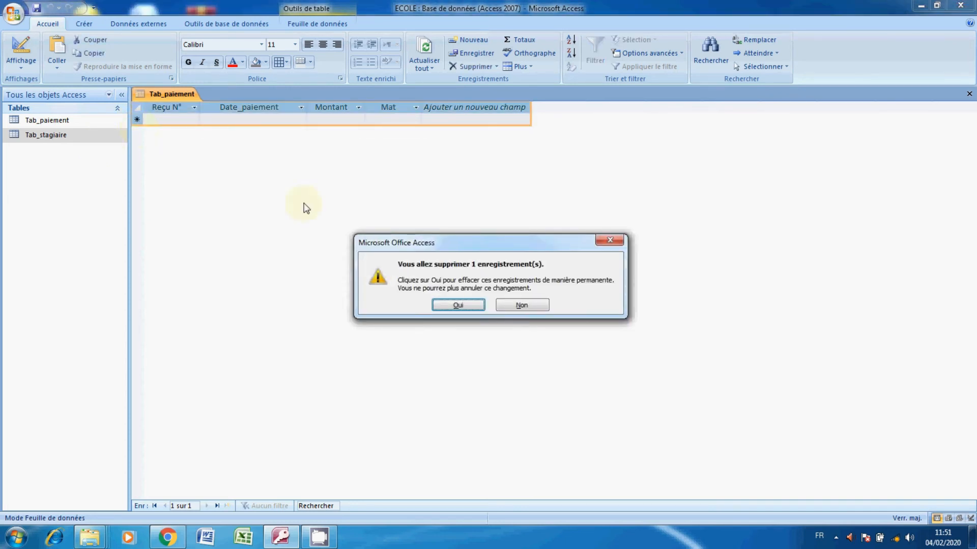
pyautogui.click(473, 304)
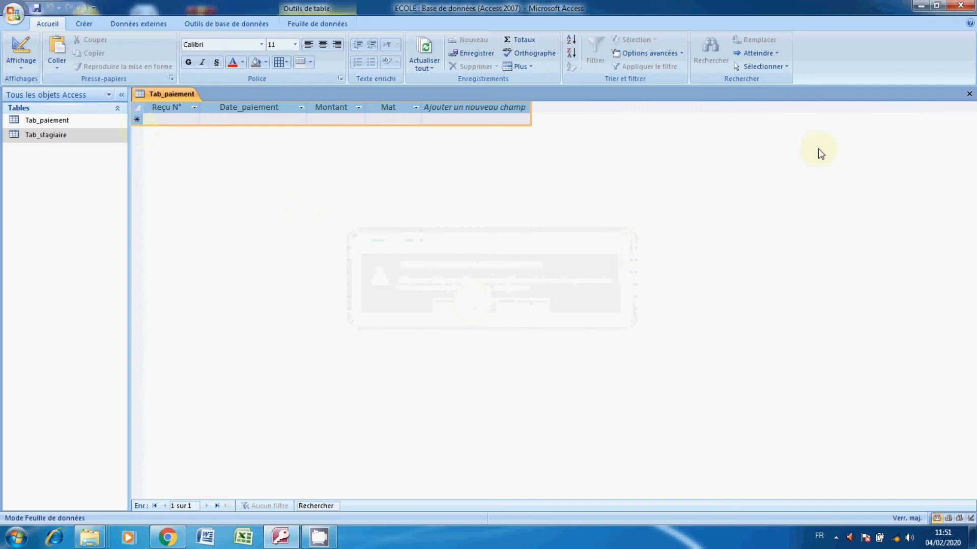
pyautogui.click(969, 94)
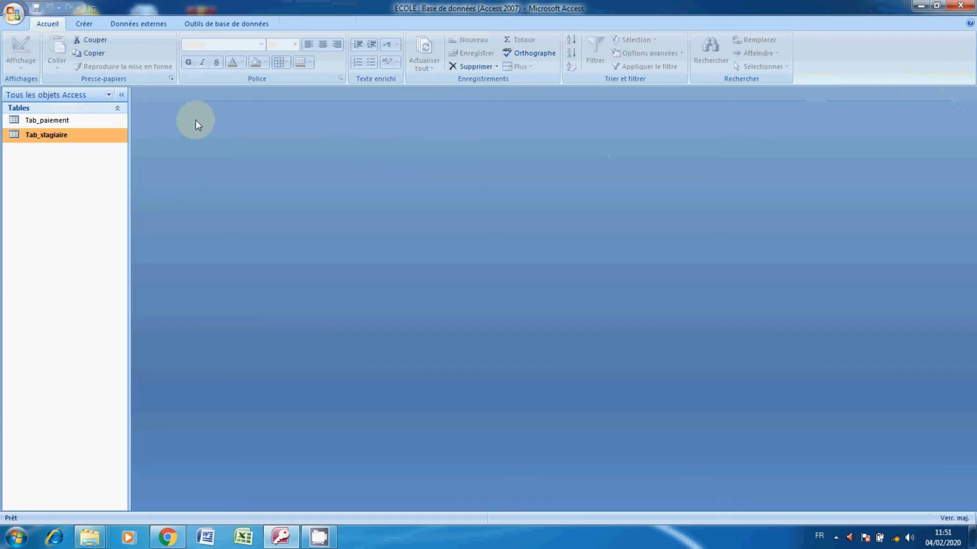
# Inspect the field names and data types of Tab_paiement in Design view and close the table.
pyautogui.click(75, 122)
pyautogui.rightClick(76, 122)
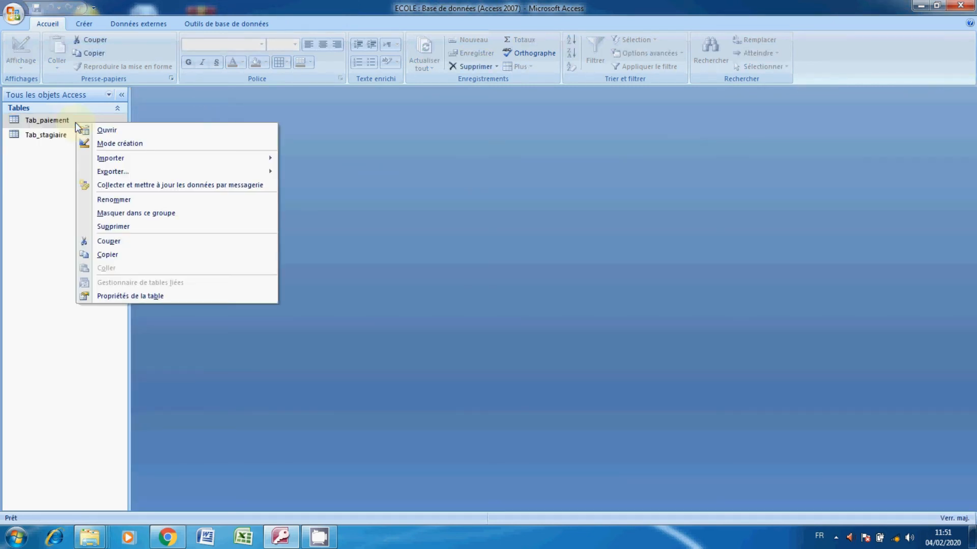
pyautogui.click(125, 144)
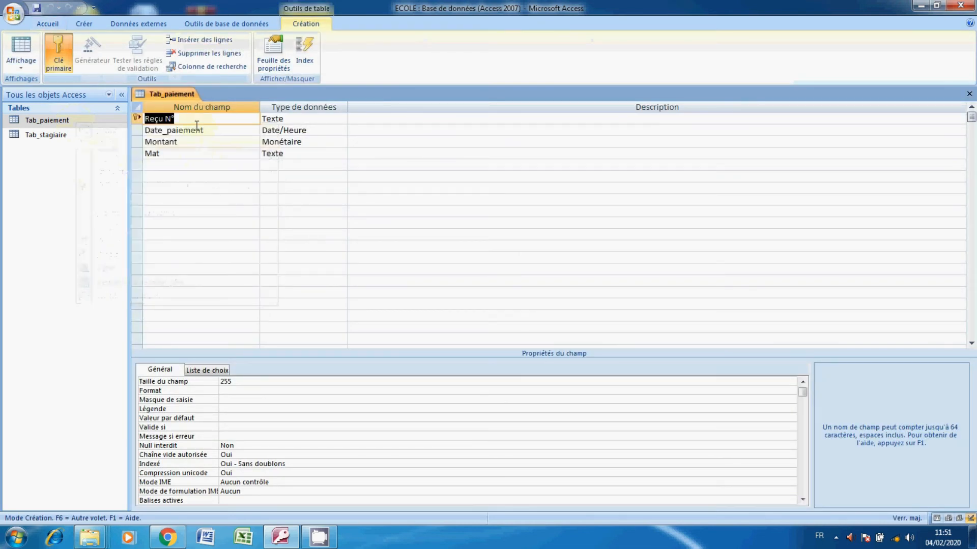
pyautogui.click(969, 94)
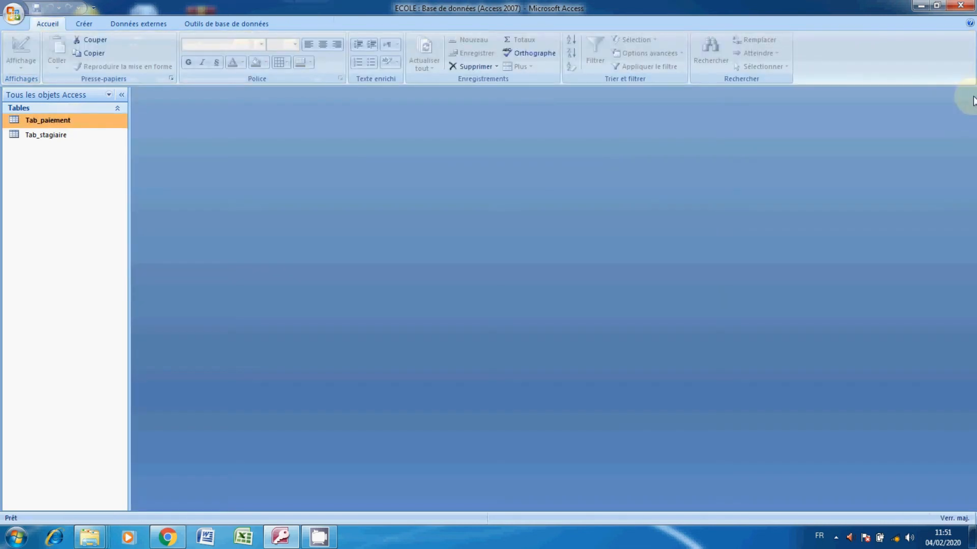
# Examine the Mat primary key and its field properties in the design of Tab_stagiaire and close the table.
pyautogui.click(87, 138)
pyautogui.rightClick(89, 144)
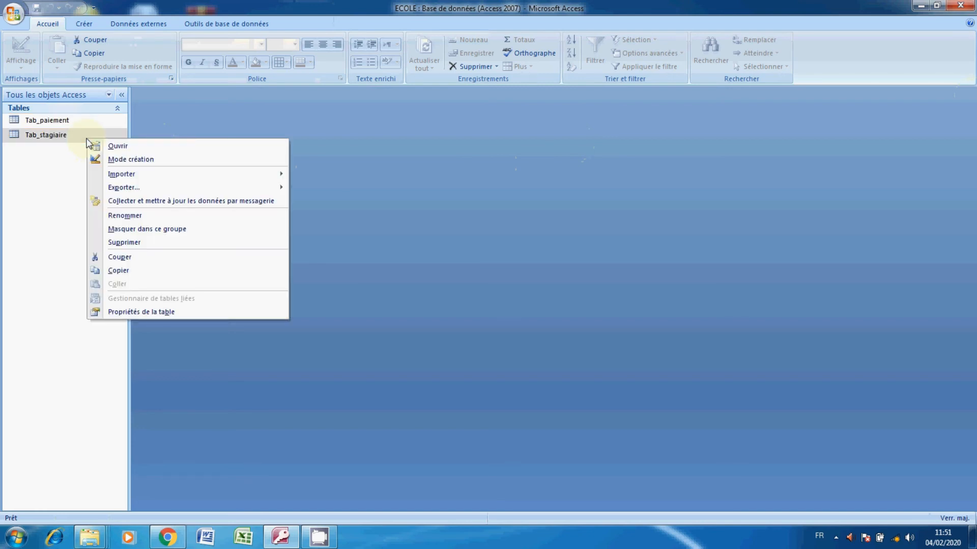
pyautogui.click(143, 159)
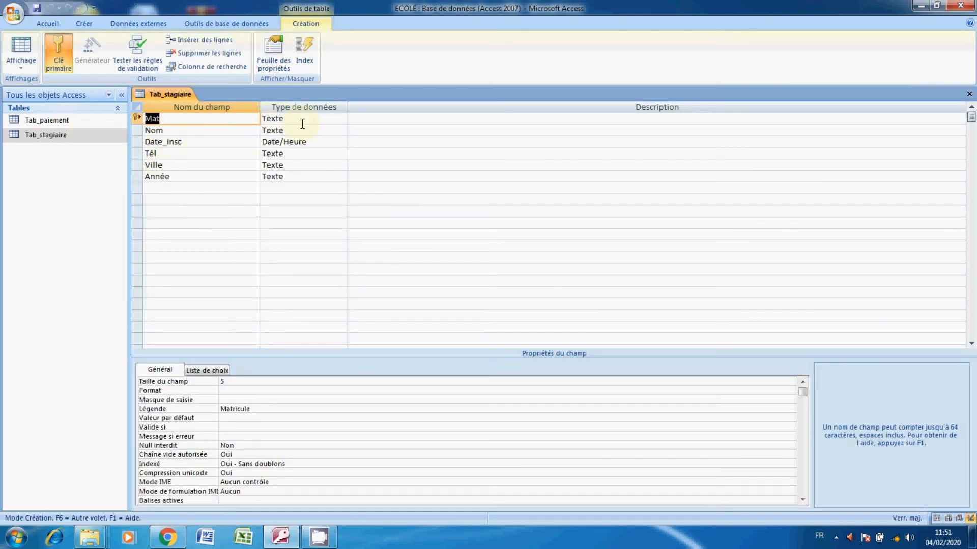
pyautogui.click(969, 94)
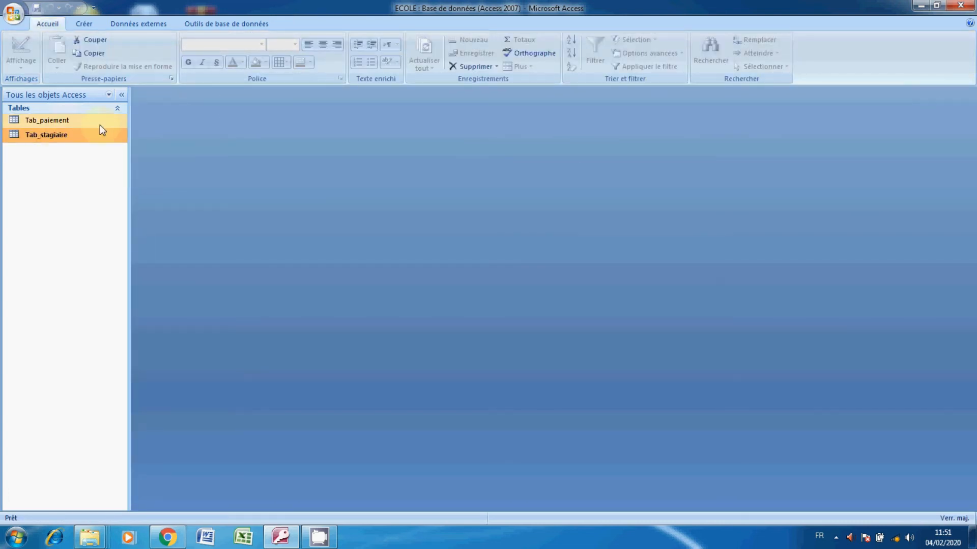
pyautogui.rightClick(84, 136)
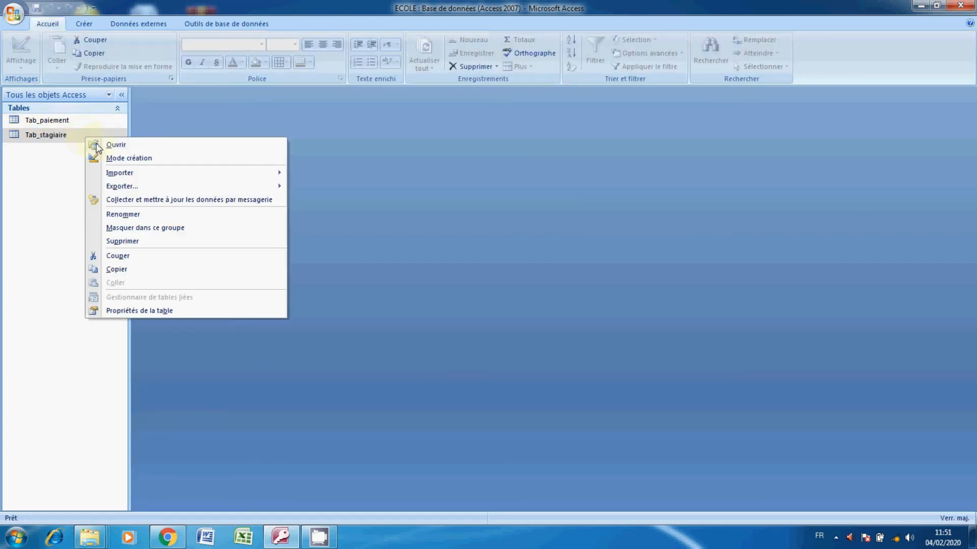
pyautogui.click(119, 159)
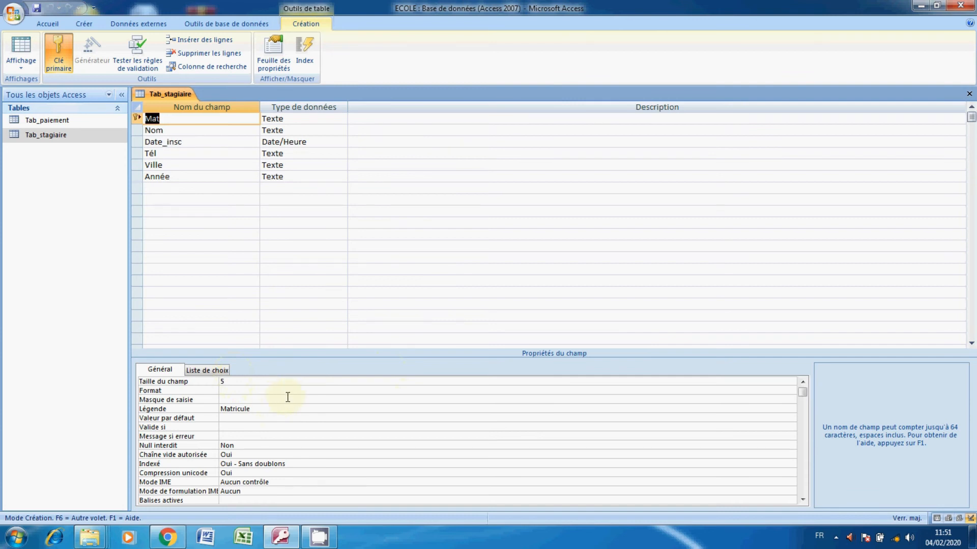
pyautogui.click(969, 94)
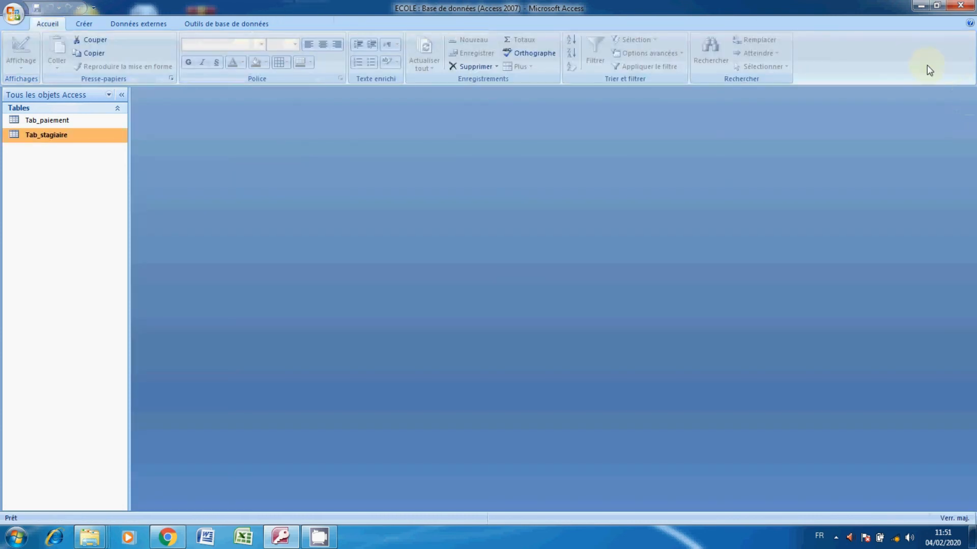
# Check the Mat field's data type and properties in the design of Tab_paiement and close the table.
pyautogui.rightClick(45, 121)
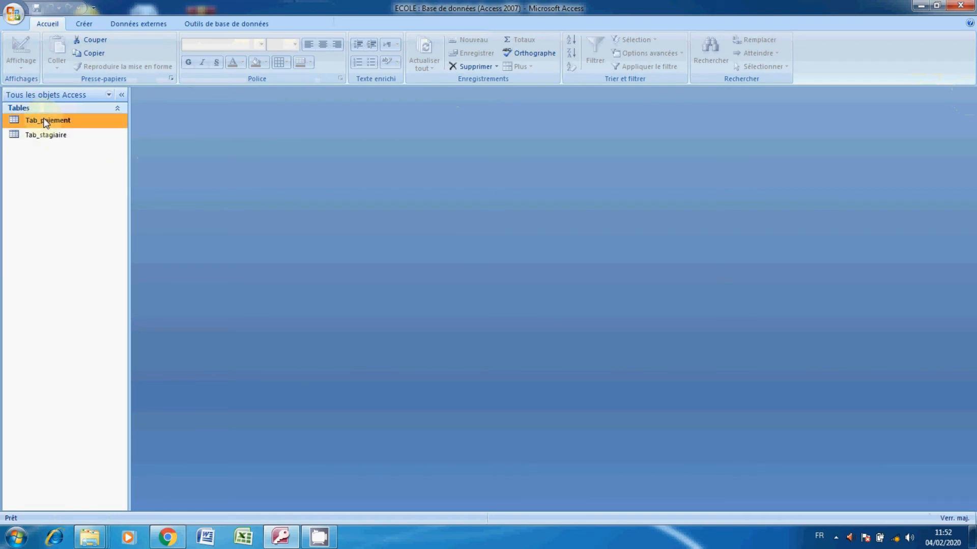
pyautogui.click(89, 139)
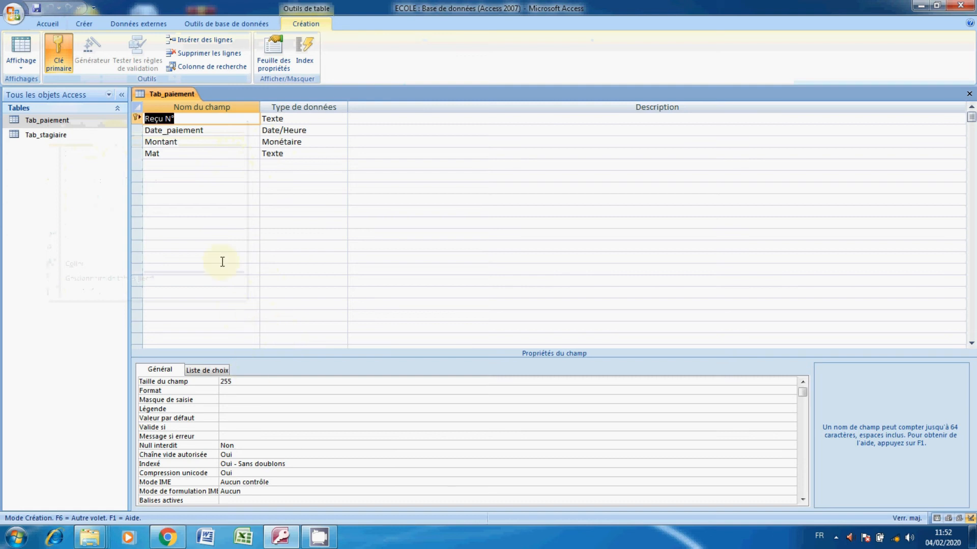
pyautogui.click(183, 154)
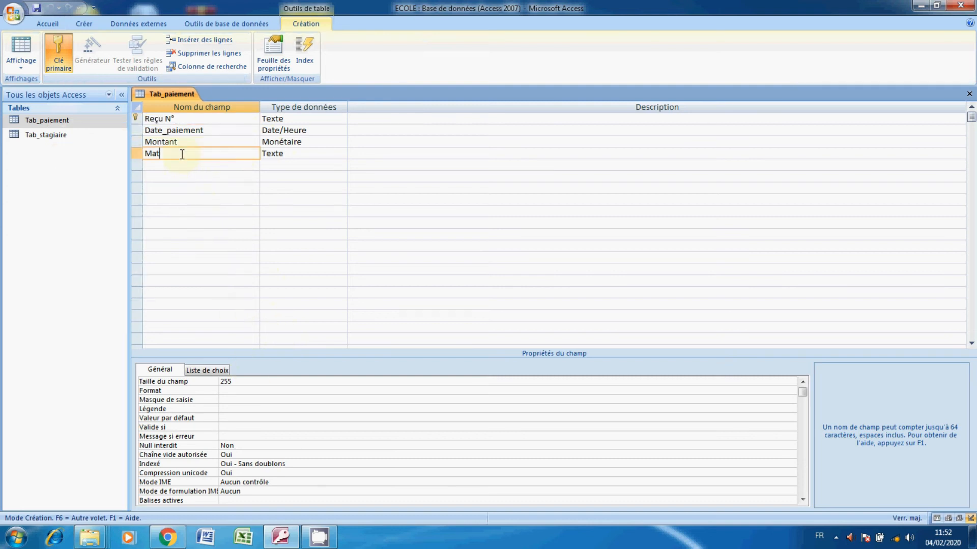
pyautogui.click(969, 94)
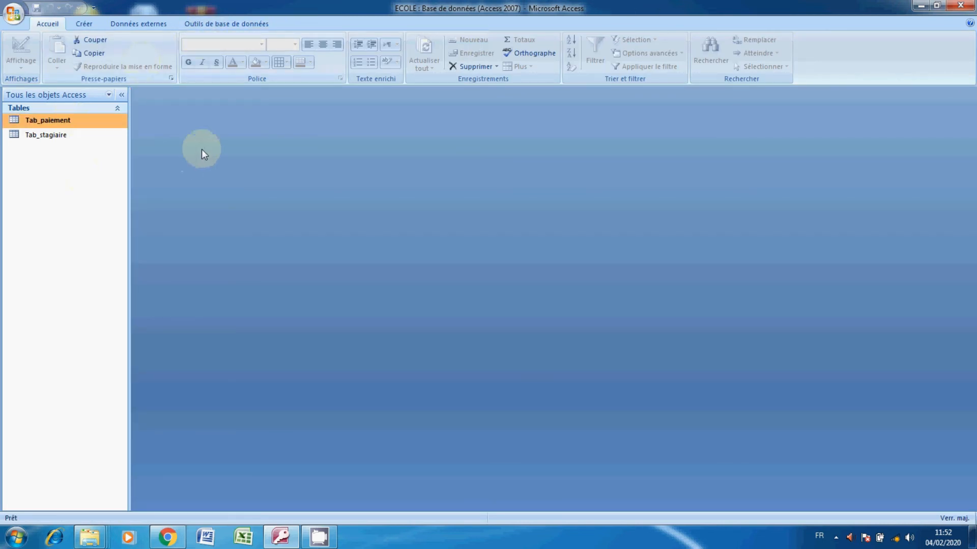
# Open the database relationships layout and add Tab_paiement and Tab_stagiaire to it.
pyautogui.click(222, 26)
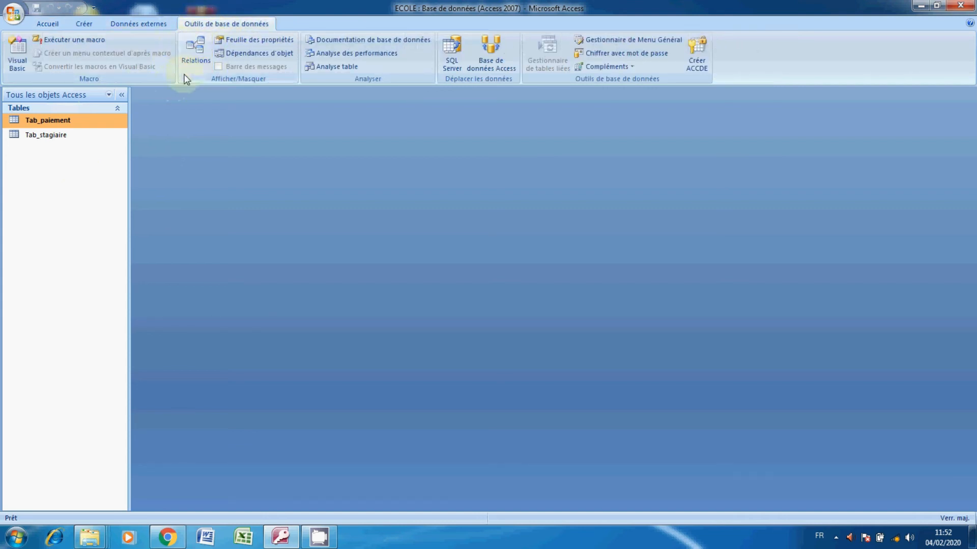
pyautogui.click(202, 53)
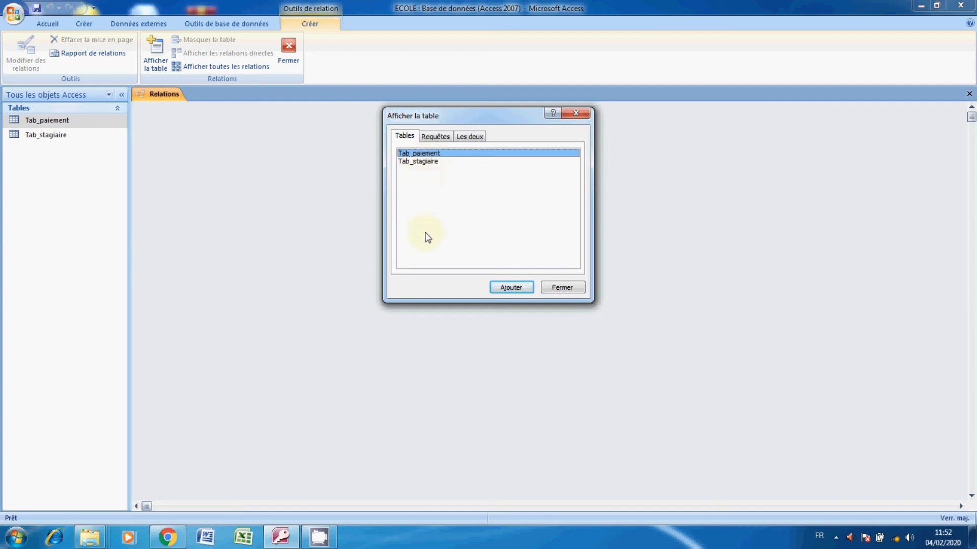
pyautogui.click(512, 286)
pyautogui.click(439, 162)
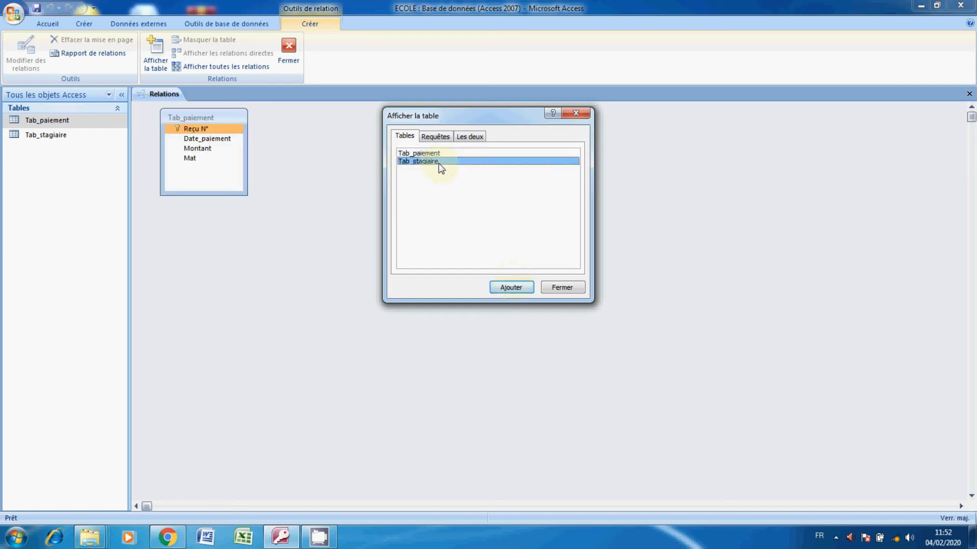
pyautogui.click(511, 288)
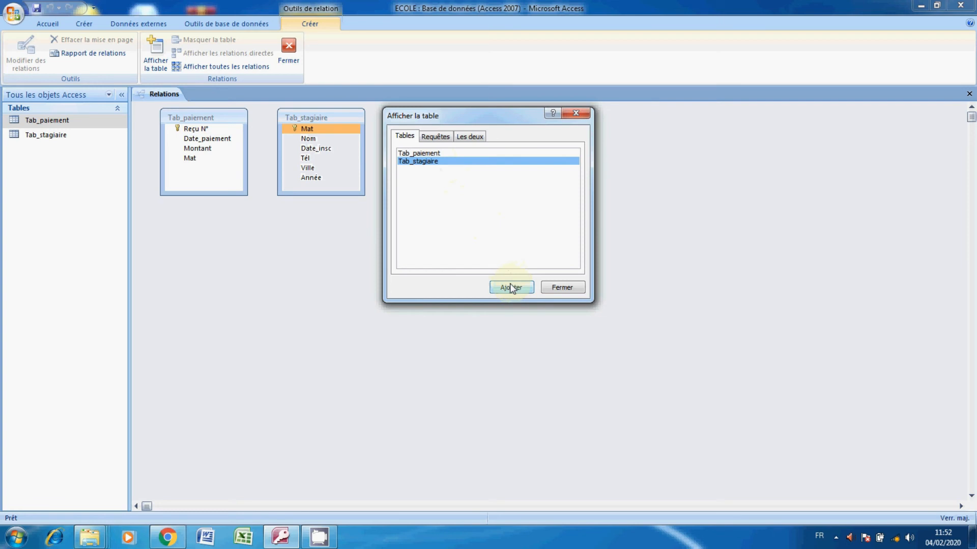
# Add a second copy of Tab_paiement to the relationships layout, finish adding tables and hide the duplicate.
pyautogui.click(436, 153)
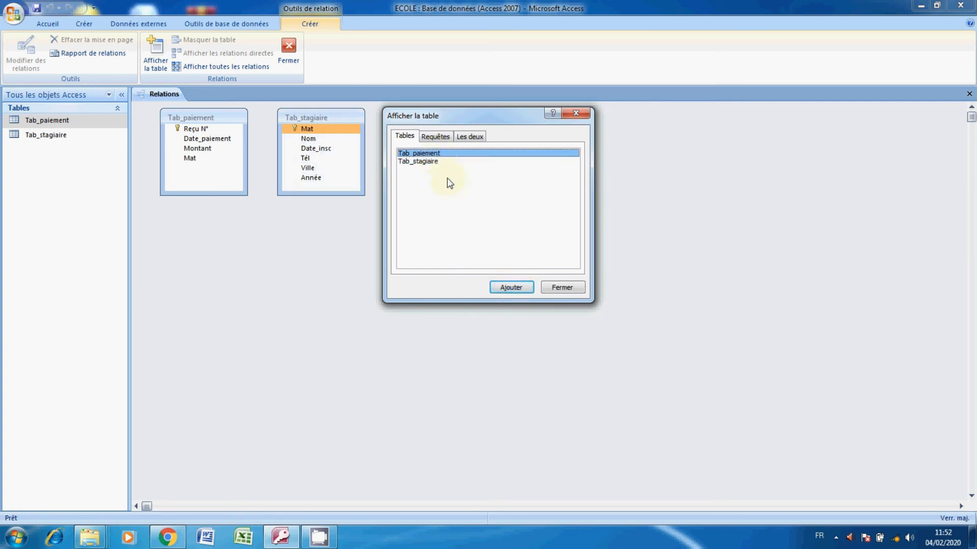
pyautogui.click(511, 287)
pyautogui.click(561, 288)
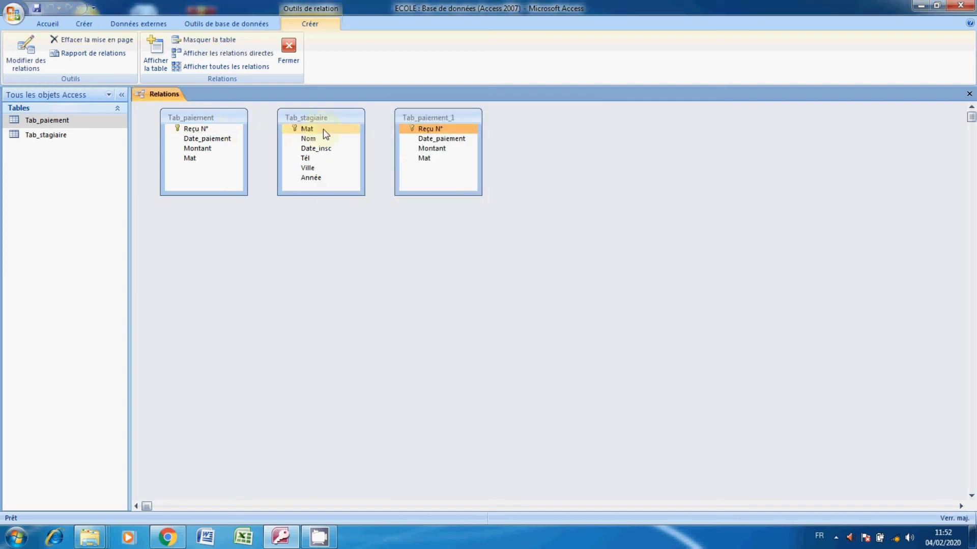
pyautogui.rightClick(420, 117)
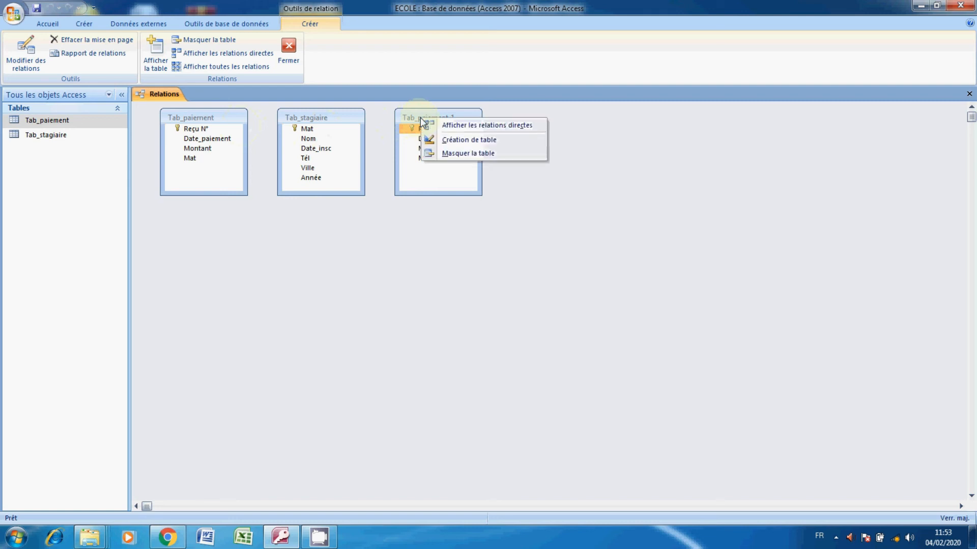
pyautogui.click(455, 156)
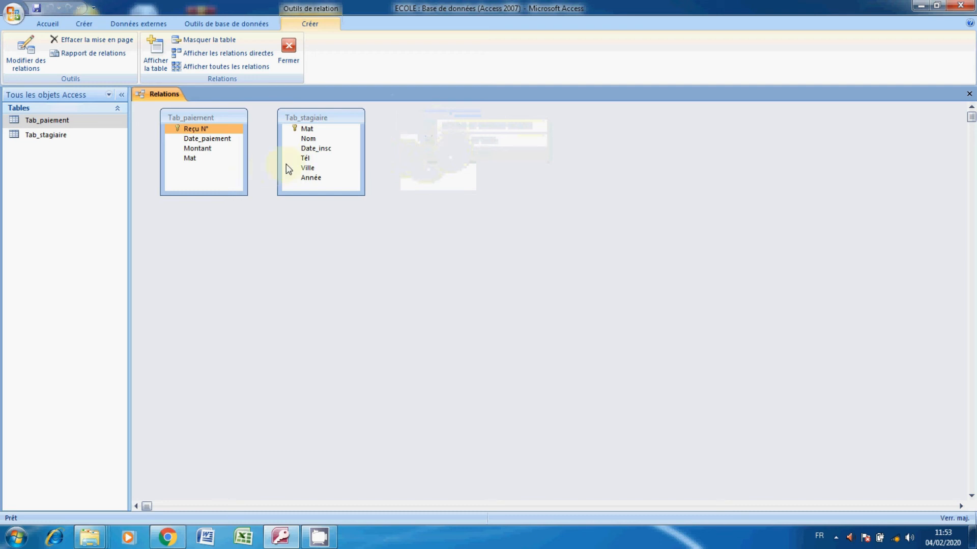
# Compare the Mat primary key of Tab_stagiaire with the Mat field of Tab_paiement in the relationships layout.
pyautogui.click(307, 129)
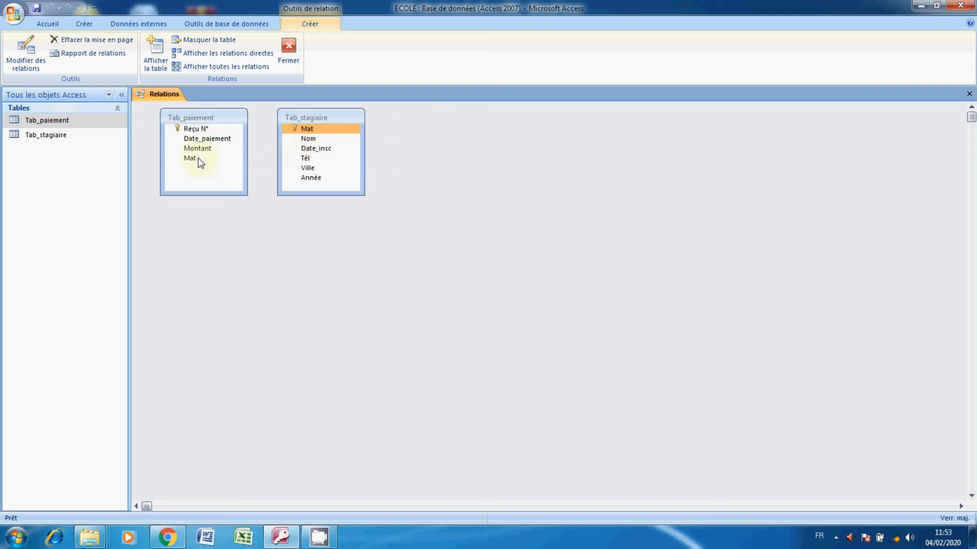
pyautogui.click(197, 157)
pyautogui.click(316, 131)
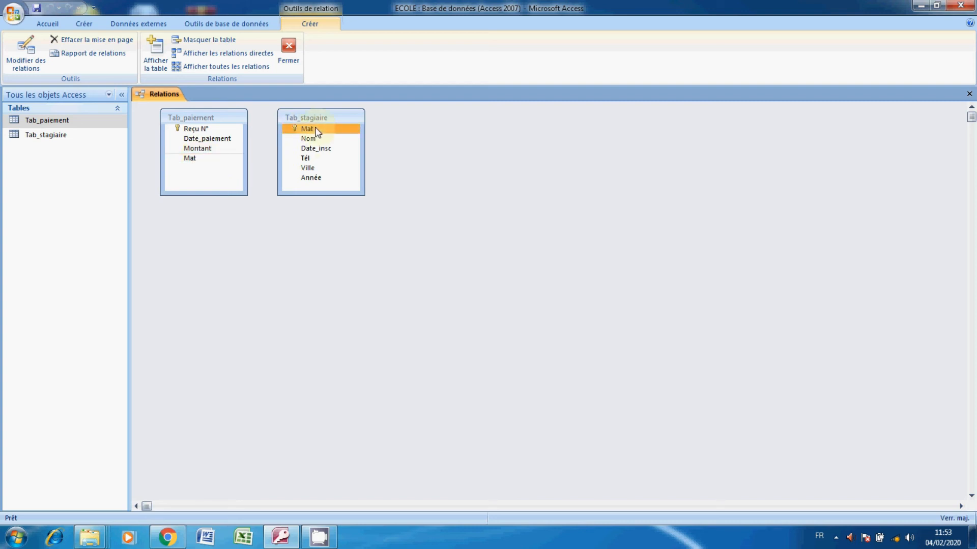
pyautogui.click(197, 158)
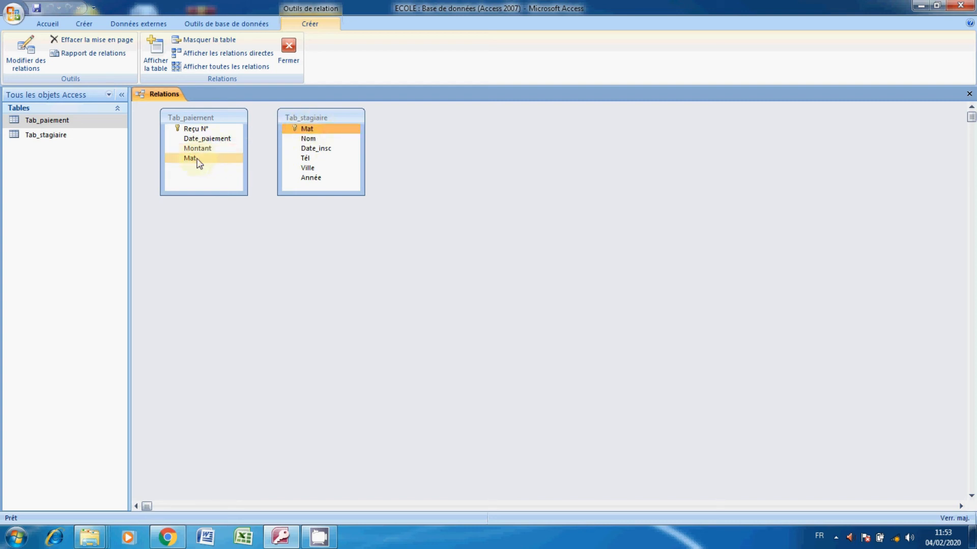
pyautogui.click(295, 130)
pyautogui.click(303, 139)
pyautogui.click(303, 132)
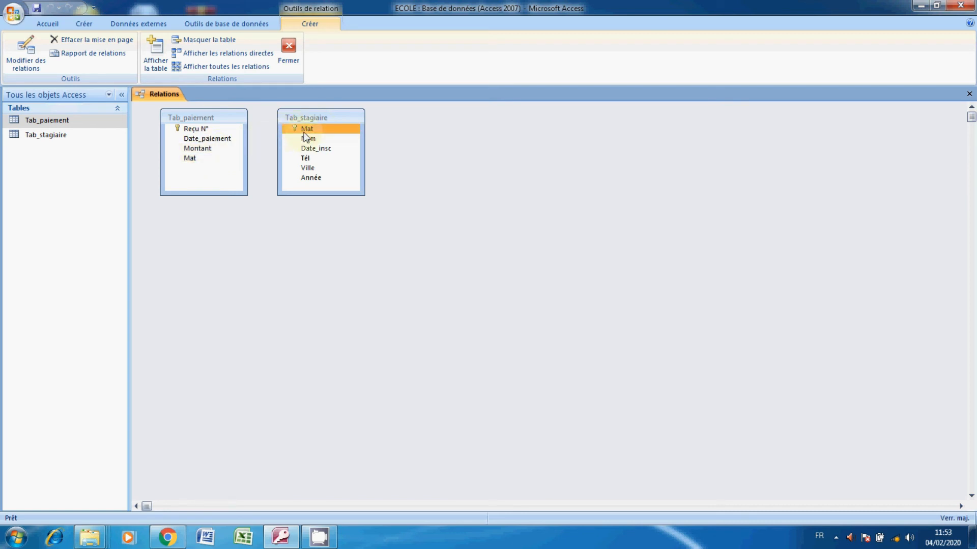
pyautogui.click(291, 138)
pyautogui.click(291, 133)
# Create a relationship from Mat in Tab_stagiaire to Mat in Tab_paiement with referential integrity applied, and close the relationships layout, saving it.
pyautogui.moveTo(305, 127); pyautogui.dragTo(206, 163)
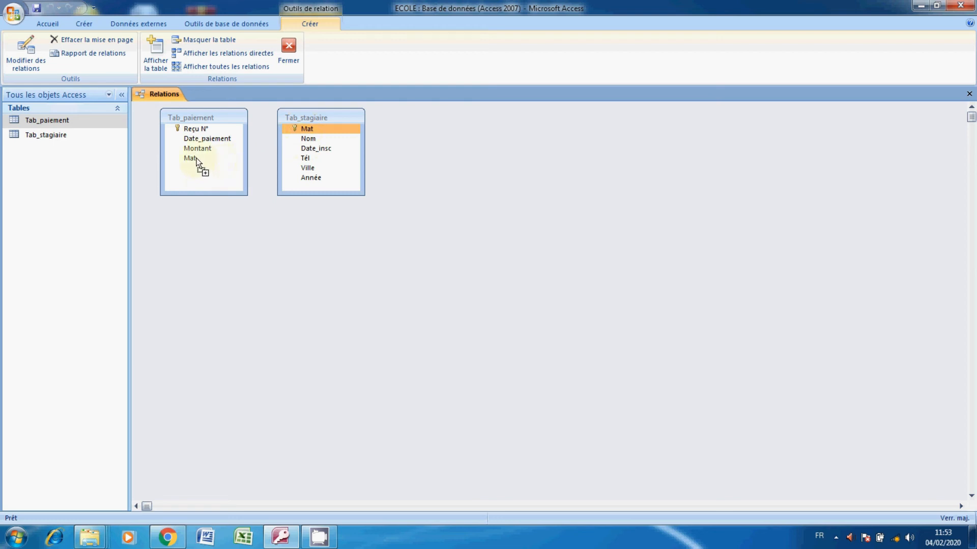
pyautogui.moveTo(196, 159); pyautogui.dragTo(197, 161)
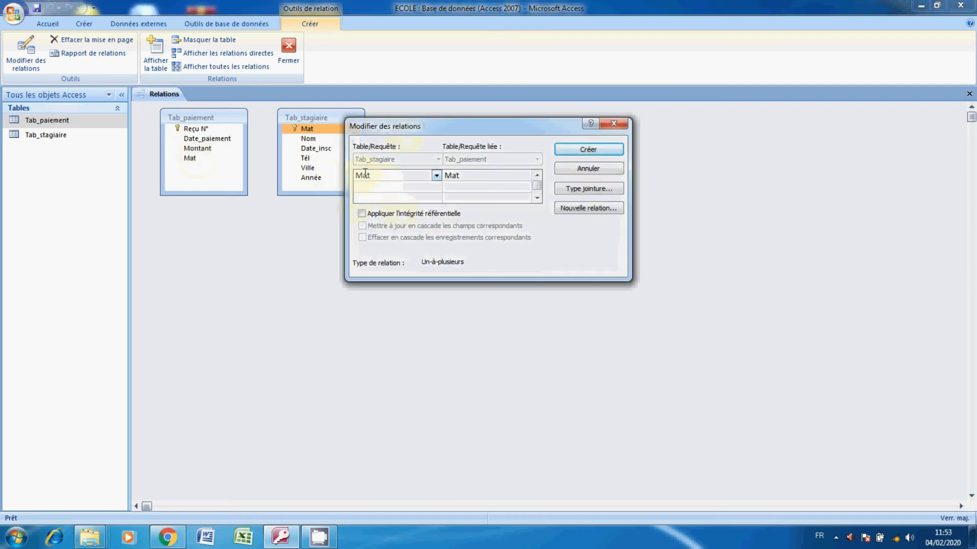
pyautogui.click(462, 175)
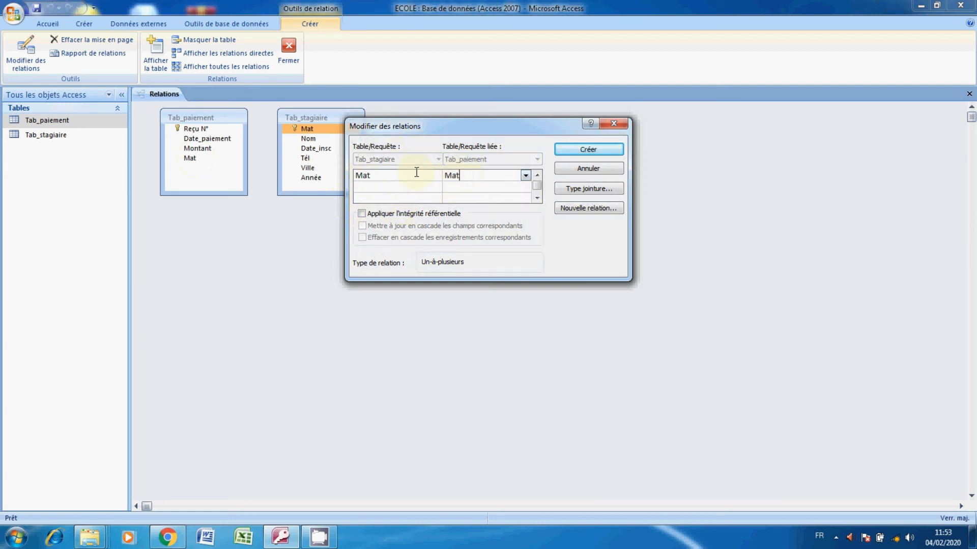
pyautogui.click(415, 176)
pyautogui.click(464, 175)
pyautogui.click(390, 212)
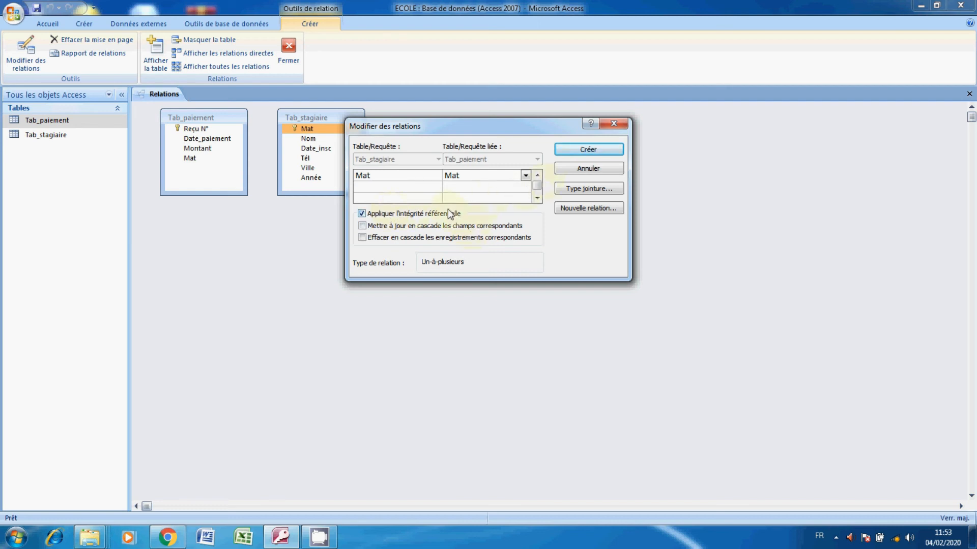
pyautogui.click(576, 151)
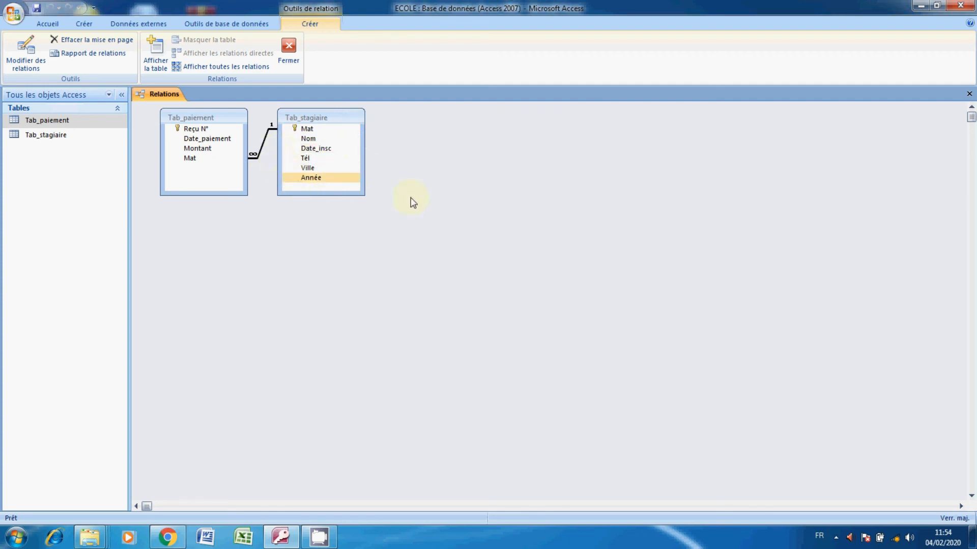
pyautogui.click(968, 95)
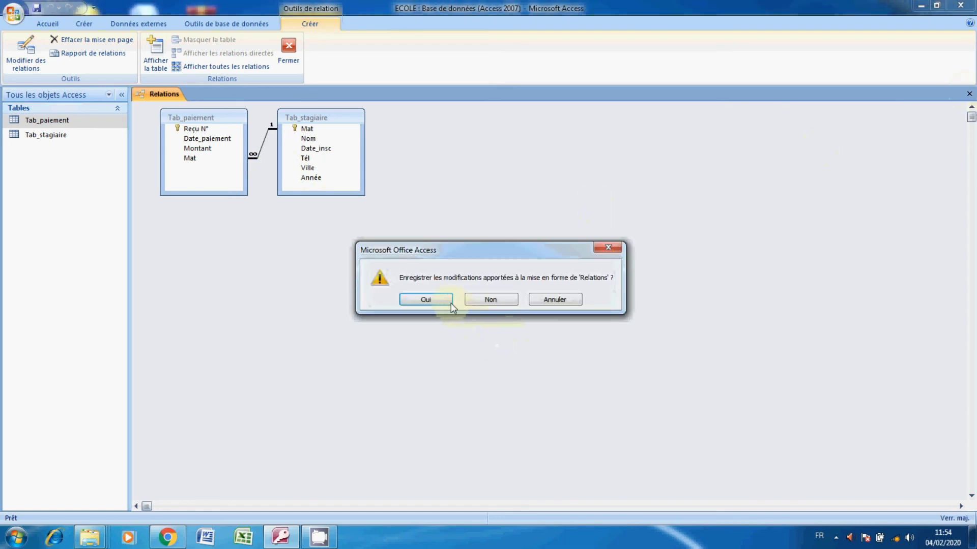
pyautogui.click(447, 301)
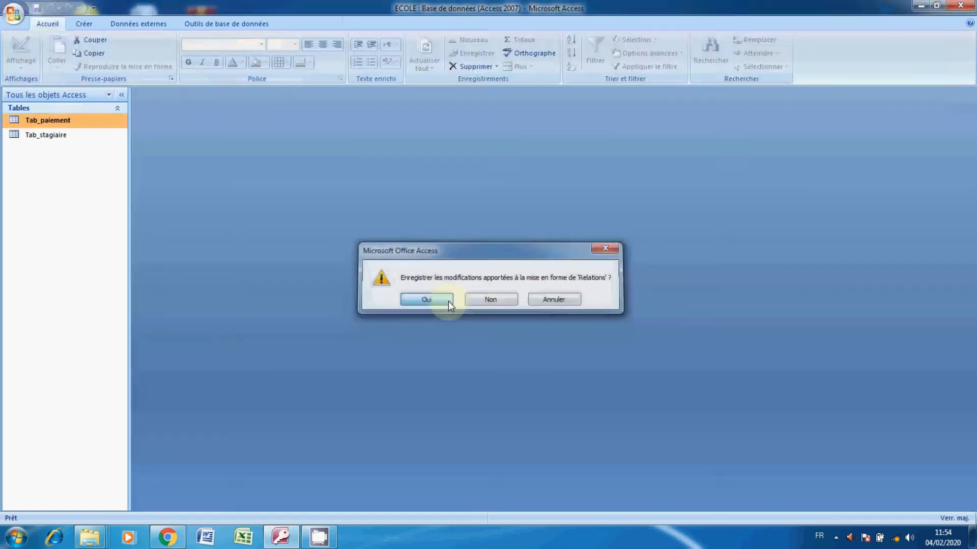
# Review the datasheets of Tab_stagiaire and Tab_paiement, closing each table after viewing it.
pyautogui.click(57, 135)
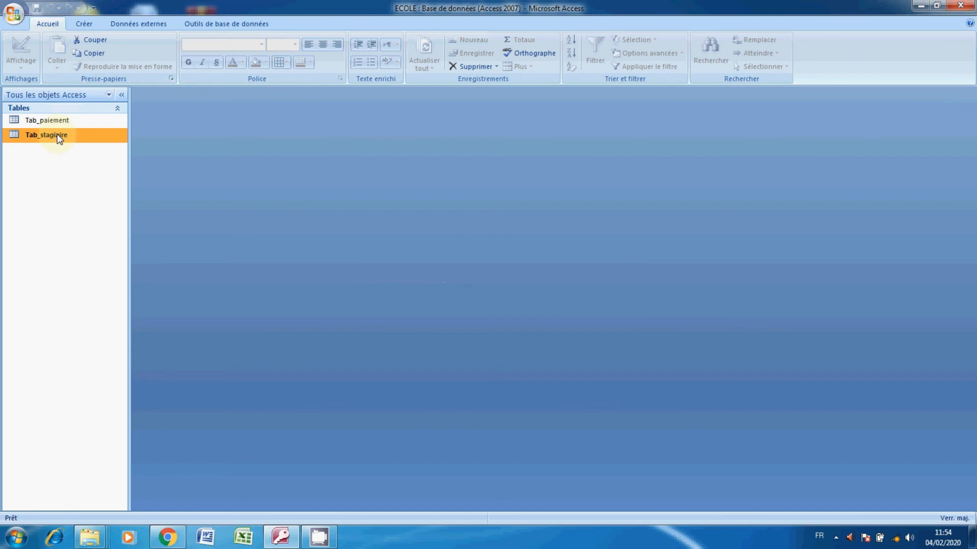
pyautogui.doubleClick(57, 135)
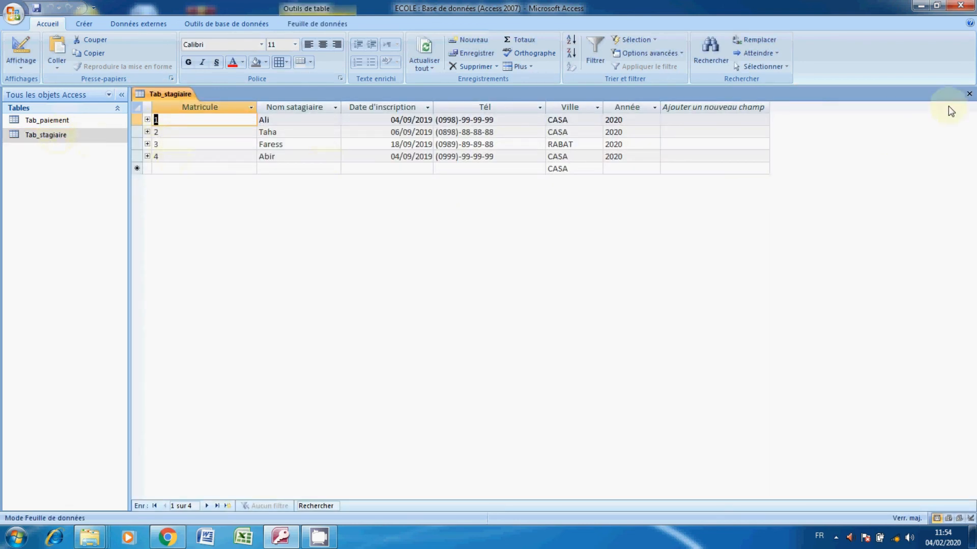
pyautogui.click(969, 93)
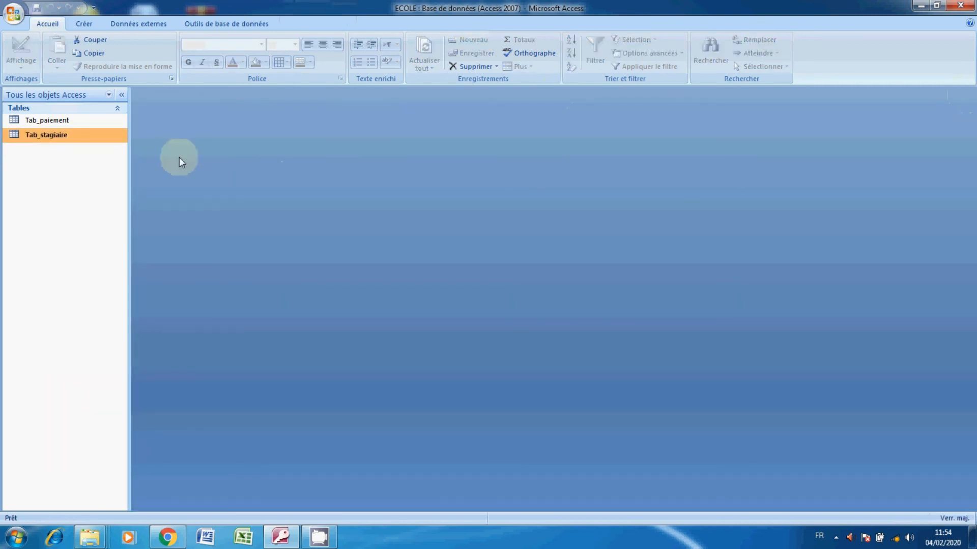
pyautogui.rightClick(90, 122)
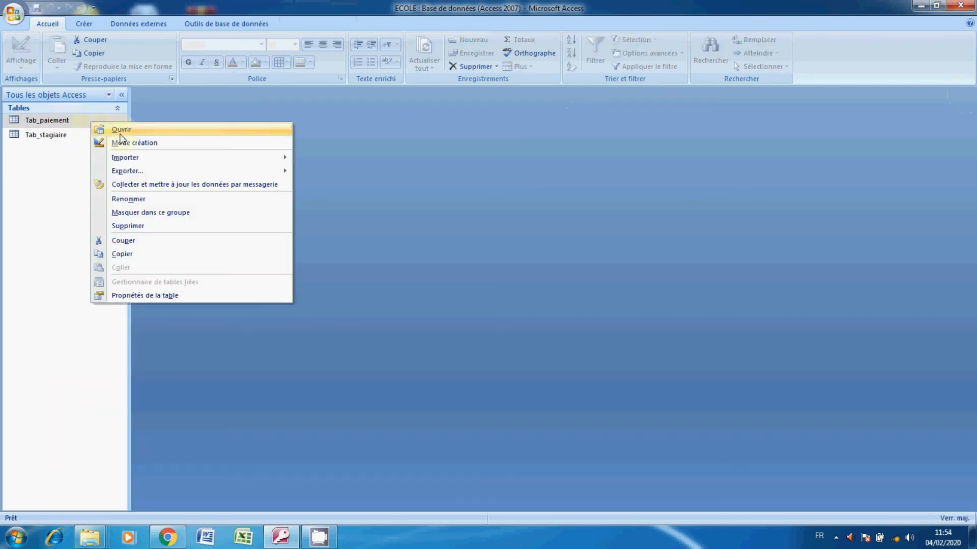
pyautogui.click(121, 132)
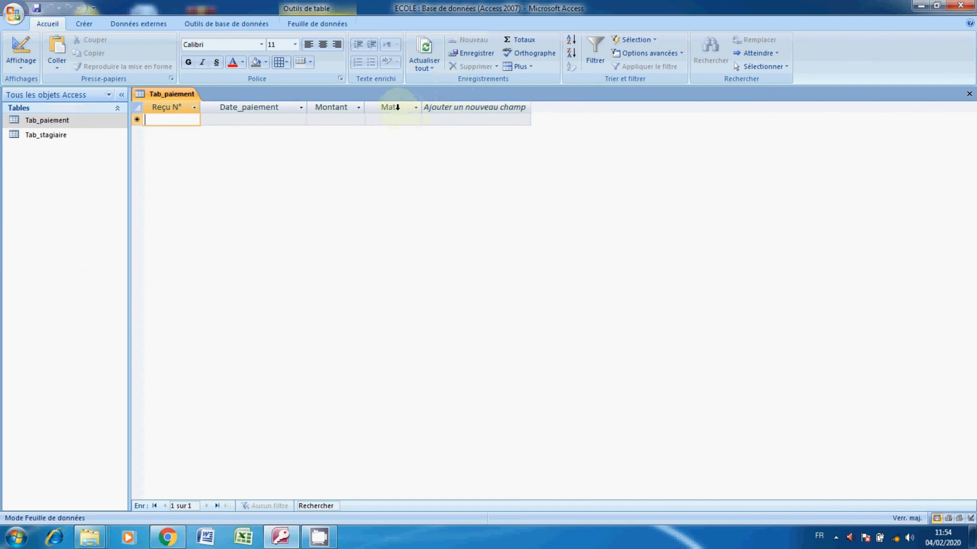
pyautogui.click(969, 94)
# Set the caption of the Mat field to Matricule in the design of Tab_paiement, and save and close the table.
pyautogui.rightClick(97, 121)
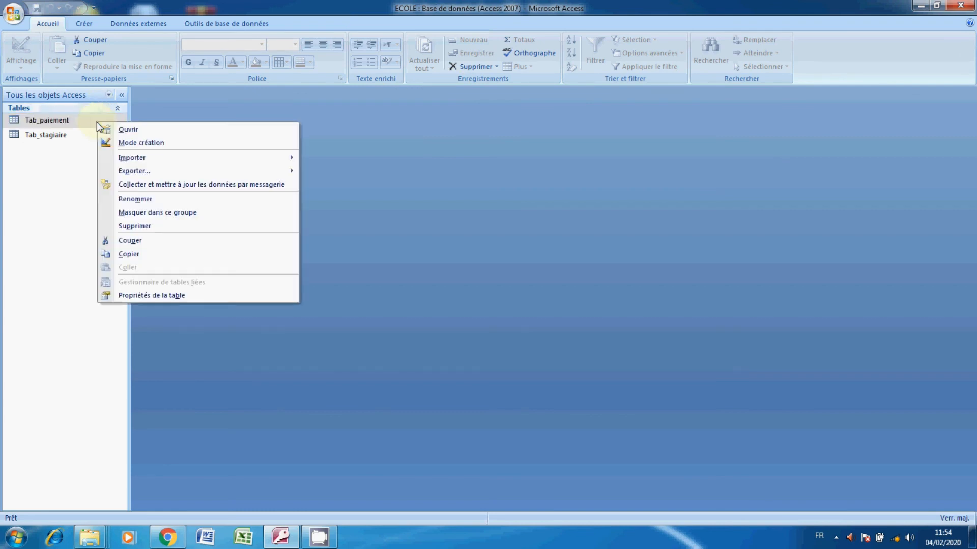
pyautogui.click(134, 148)
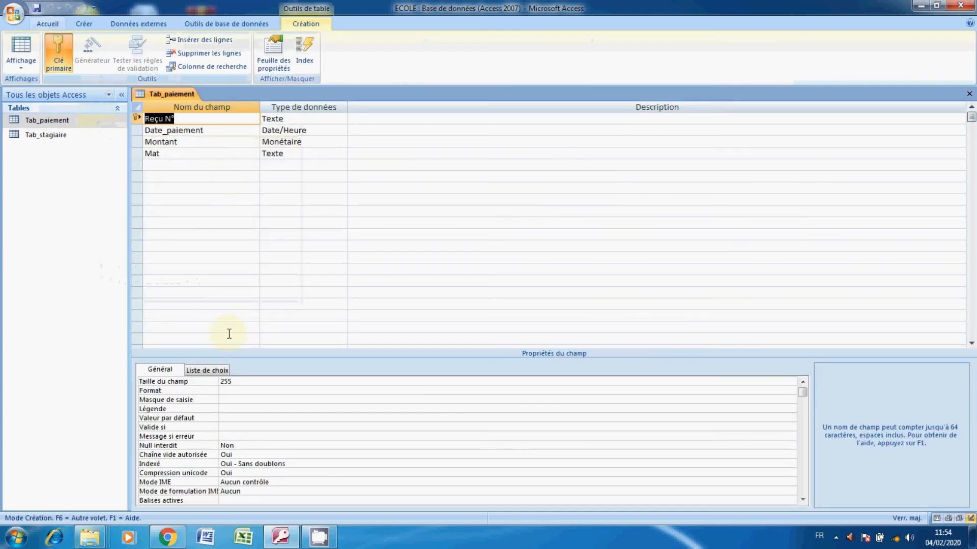
pyautogui.click(177, 155)
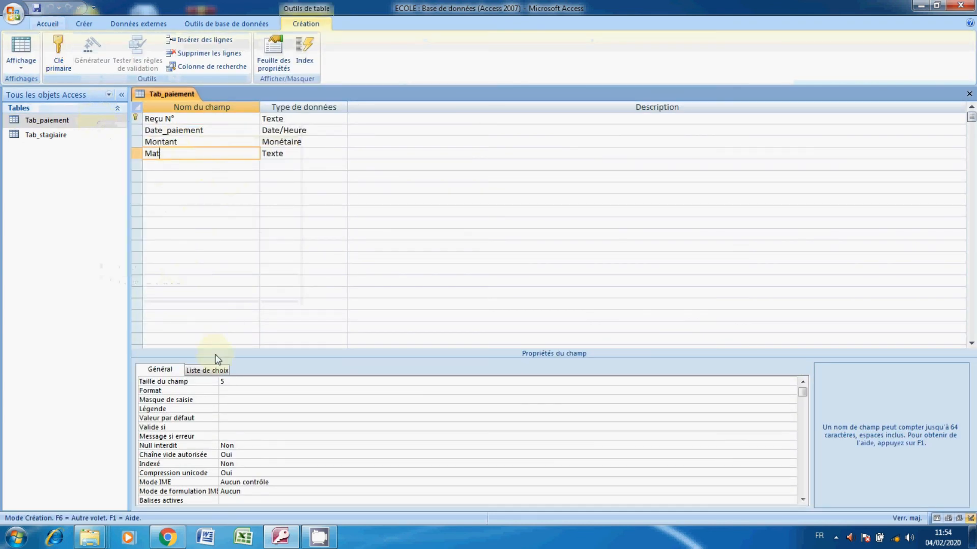
pyautogui.click(238, 406)
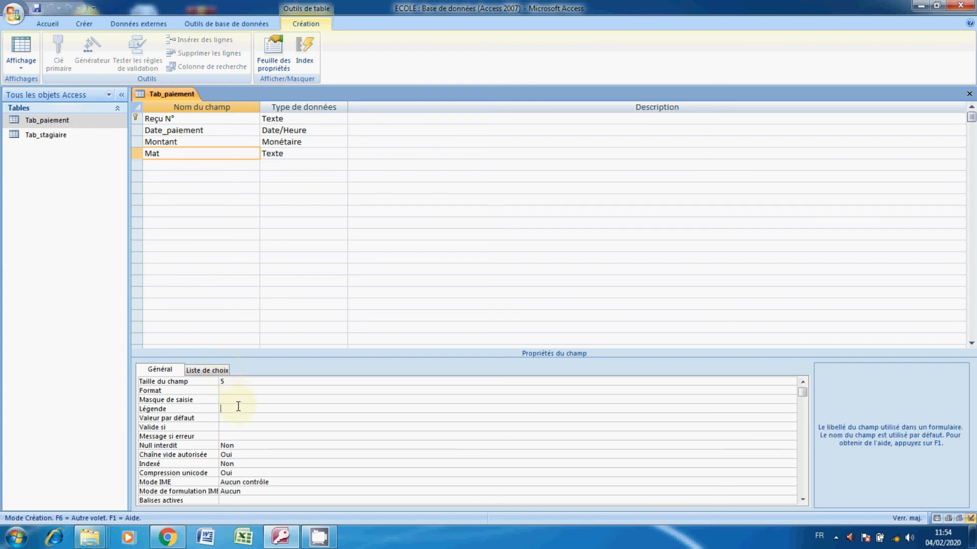
pyautogui.write('m')
pyautogui.press('BackSpace')
pyautogui.write('M')
pyautogui.press('capslock')
pyautogui.write('atricule')
pyautogui.click(278, 153)
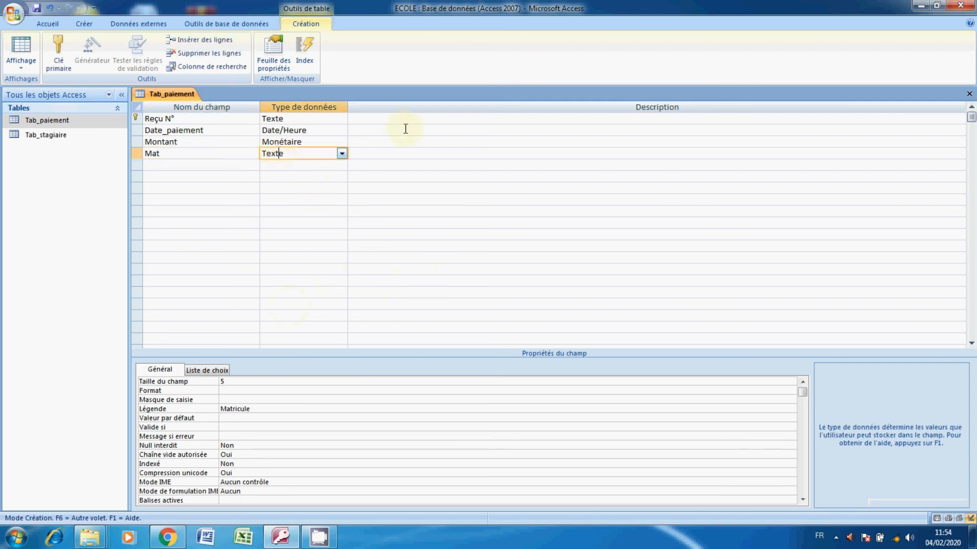
pyautogui.click(968, 93)
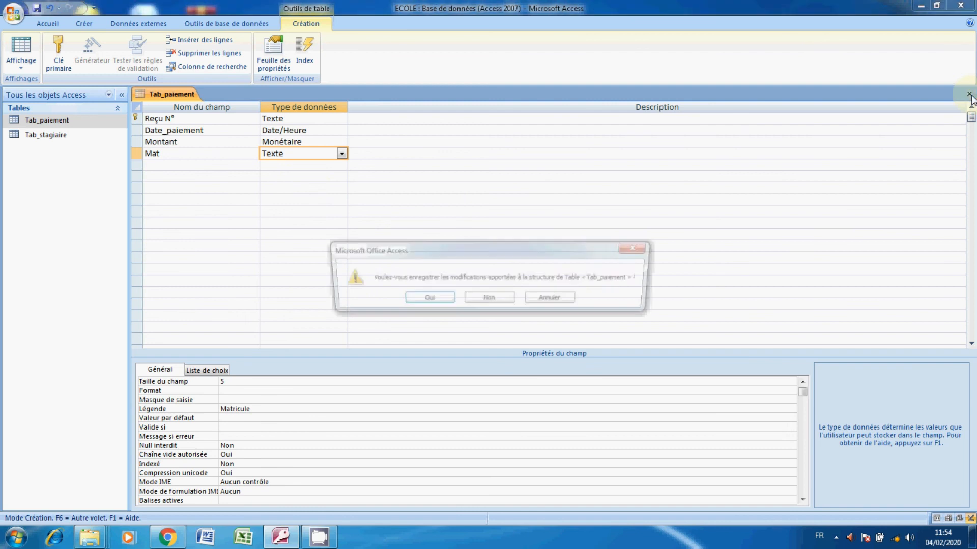
pyautogui.click(438, 298)
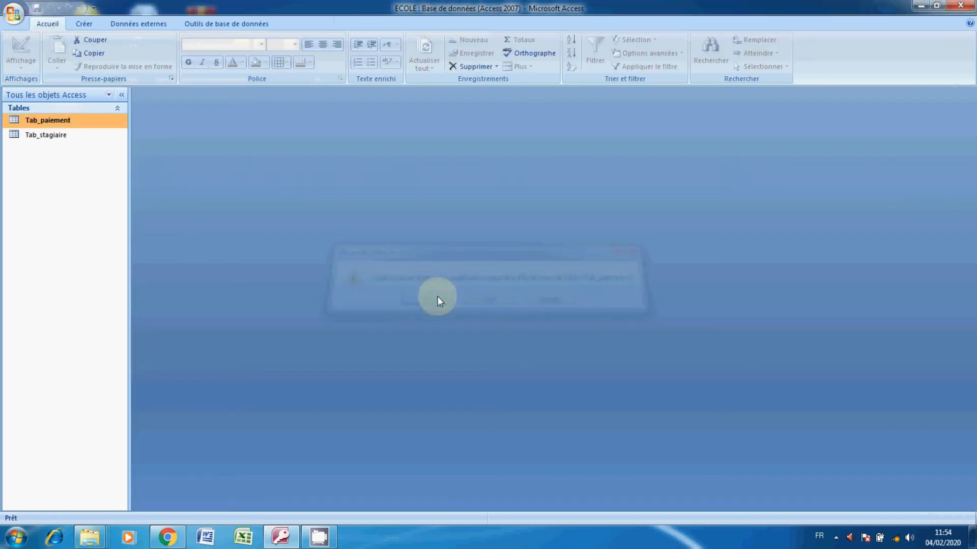
# Open the Tab_paiement datasheet and start the first payment record with Reçu N° 20.
pyautogui.doubleClick(61, 120)
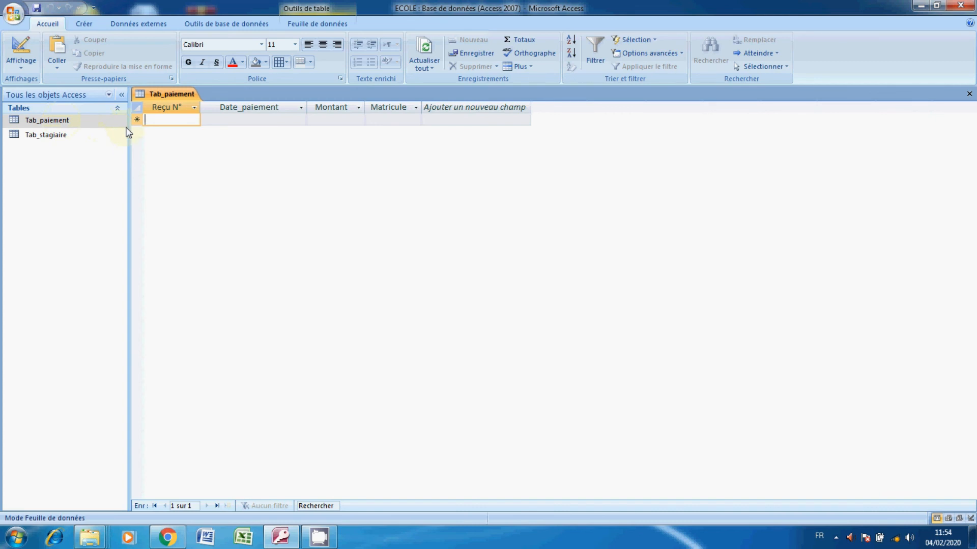
pyautogui.write('éà')
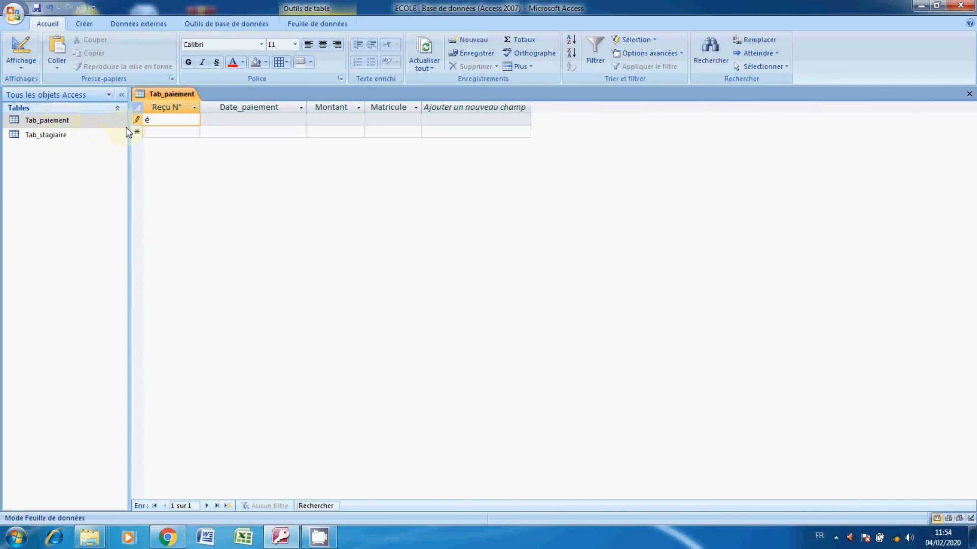
pyautogui.press('BackSpace')
pyautogui.press('BackSpace')
pyautogui.press('capslock')
pyautogui.write('20')
pyautogui.press('Tab')
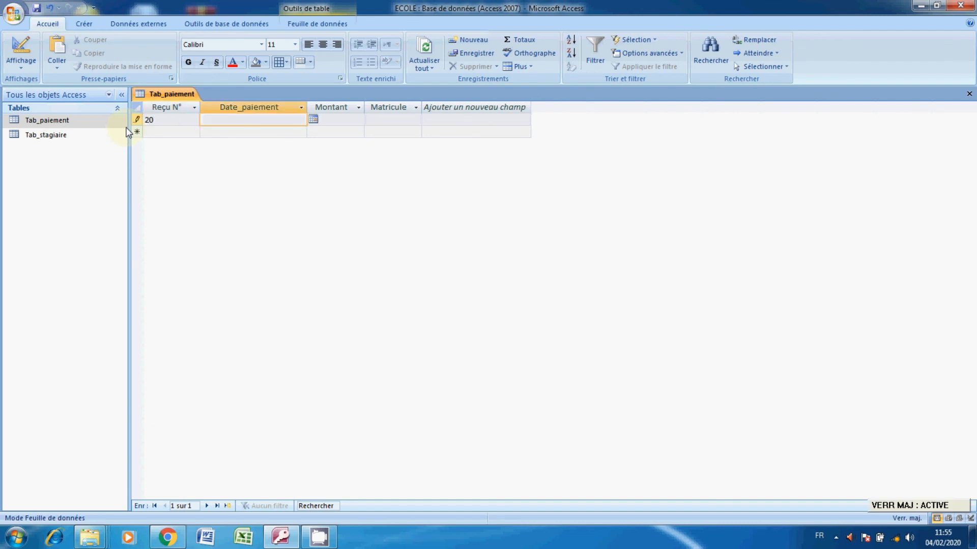
# Complete the first payment record with date 04/02/2020, Montant 800 and Matricule 1.
pyautogui.click(313, 119)
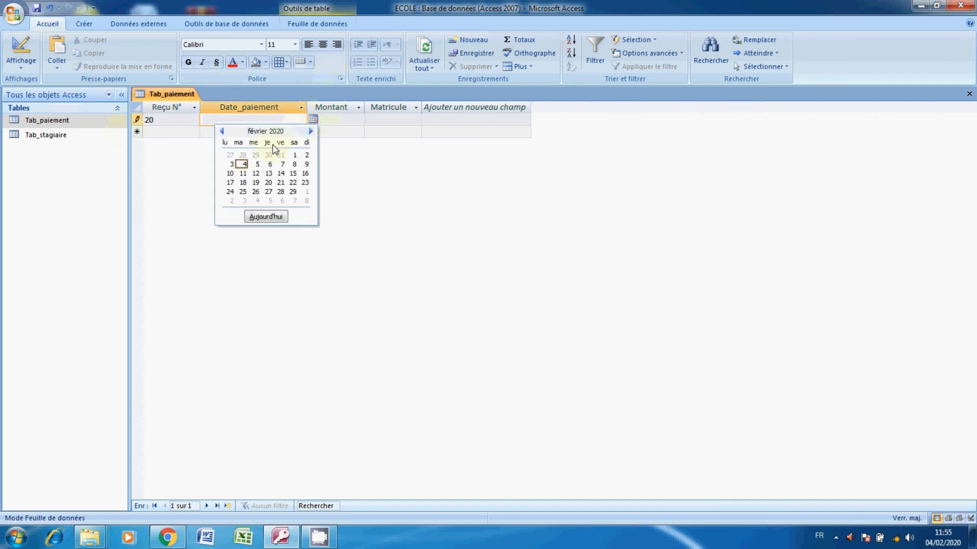
pyautogui.click(244, 165)
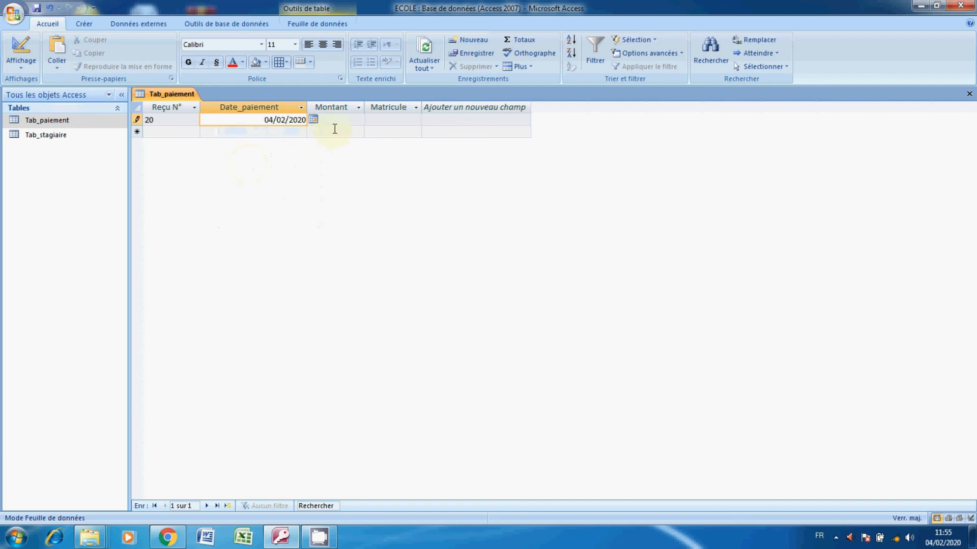
pyautogui.press('Tab')
pyautogui.write('8')
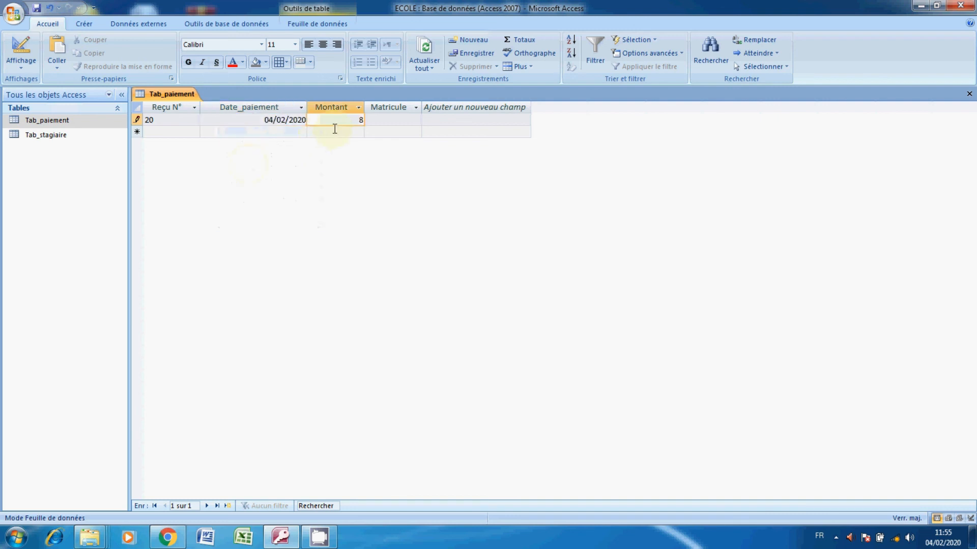
pyautogui.write('00')
pyautogui.press('Tab')
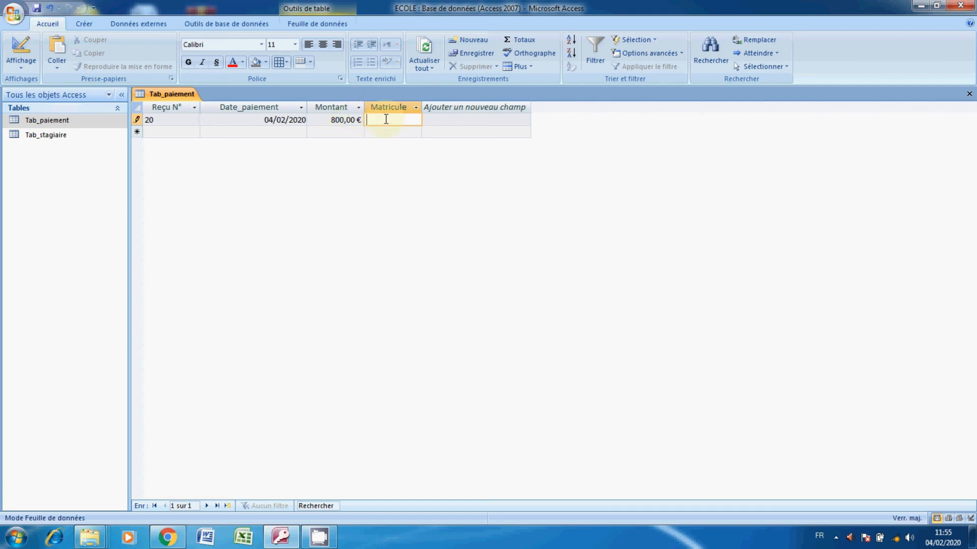
pyautogui.write('1')
pyautogui.press('Return')
# Enter a second payment record with Reçu N° 21, date 04/02/2020 and Montant 900.
pyautogui.write('21')
pyautogui.press('Return')
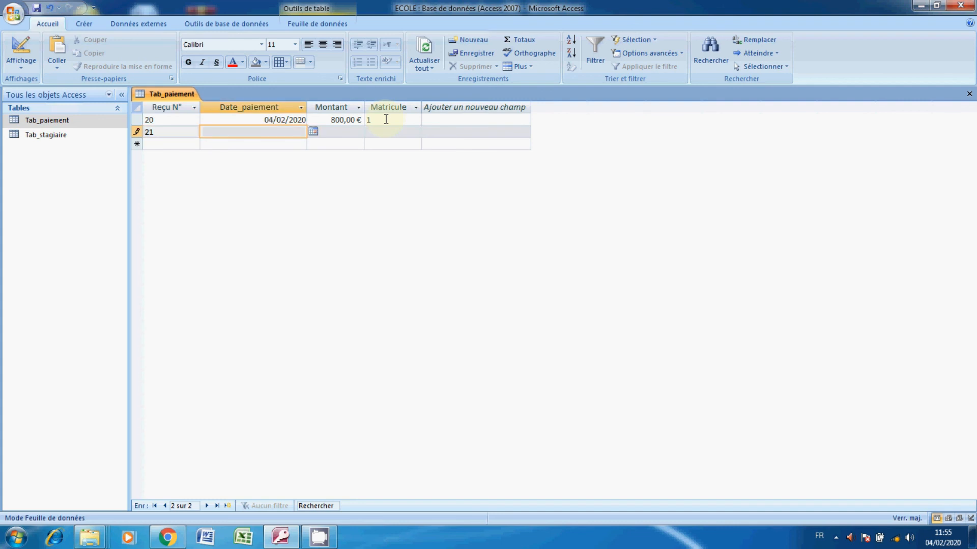
pyautogui.click(313, 131)
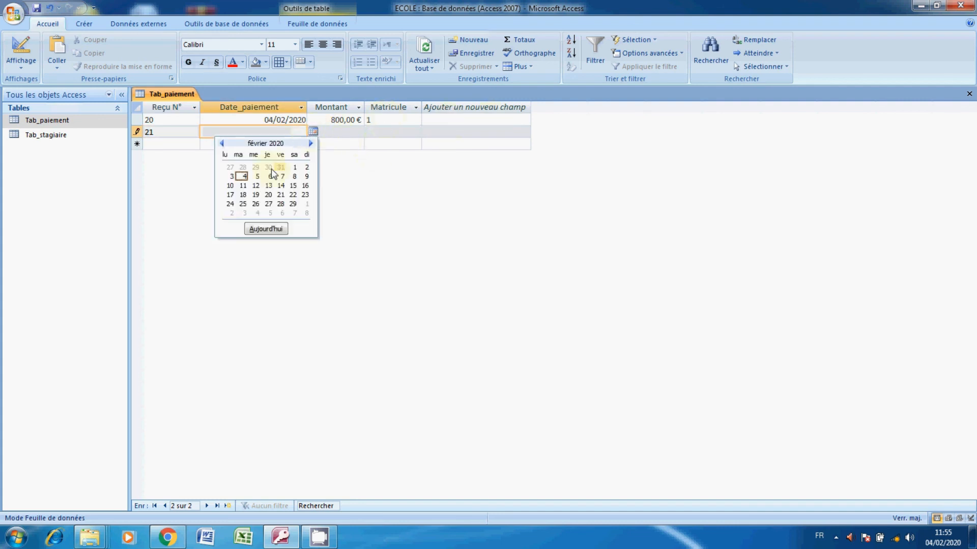
pyautogui.click(242, 176)
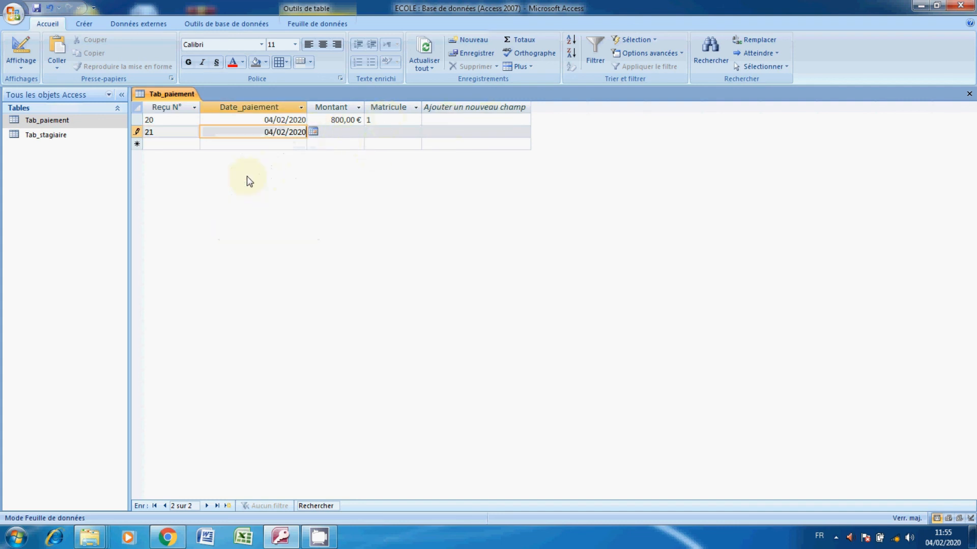
pyautogui.click(345, 135)
pyautogui.write('900')
pyautogui.press('Tab')
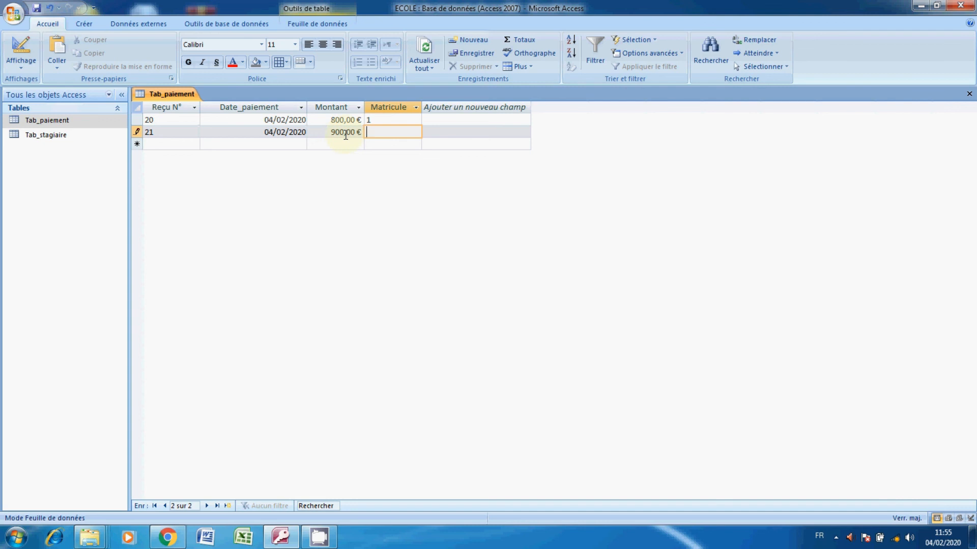
# Try to save the second payment record with Matricule 5, which has no matching trainee in Tab_stagiaire.
pyautogui.write('5')
pyautogui.click(390, 121)
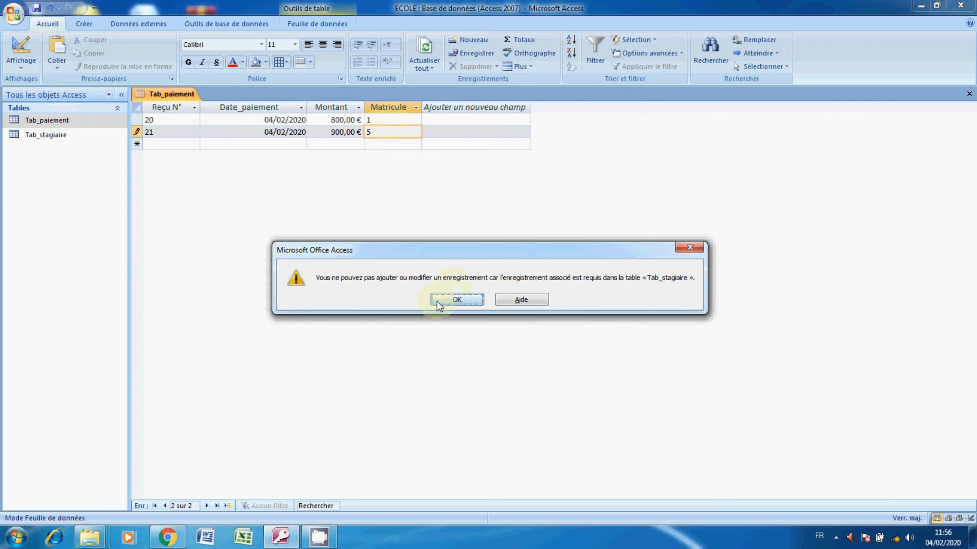
pyautogui.click(437, 300)
# Set the Matricule of the second payment to 3, save the record and close Tab_paiement.
pyautogui.click(374, 133)
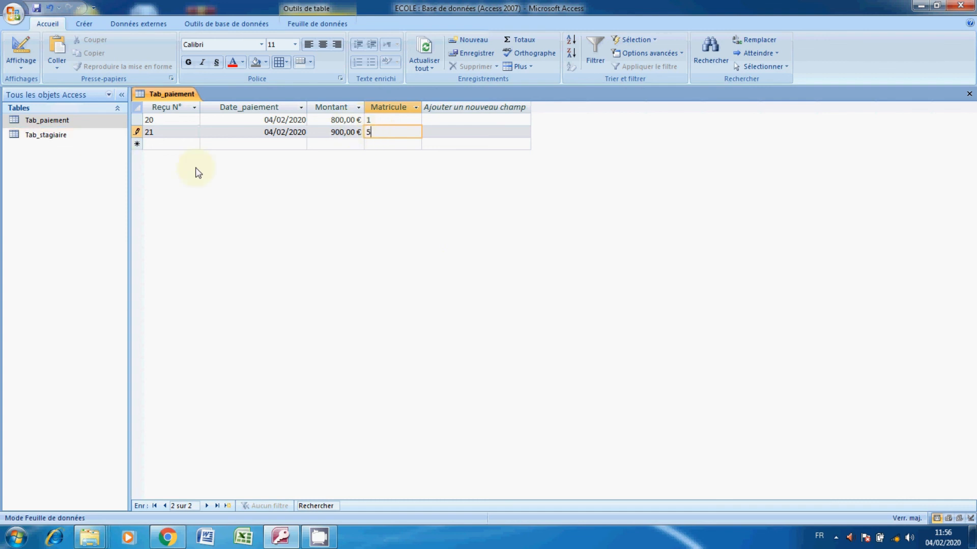
pyautogui.press('BackSpace')
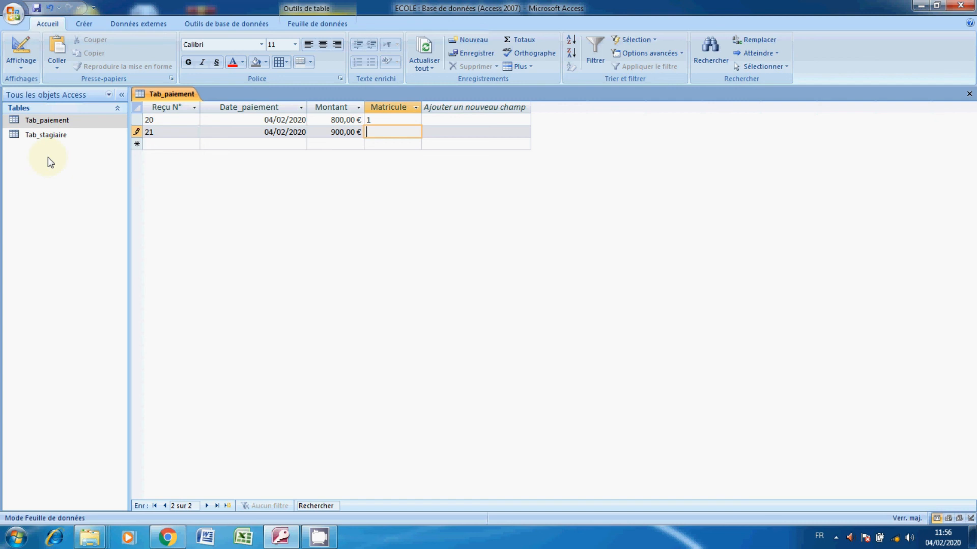
pyautogui.write('3')
pyautogui.press('Return')
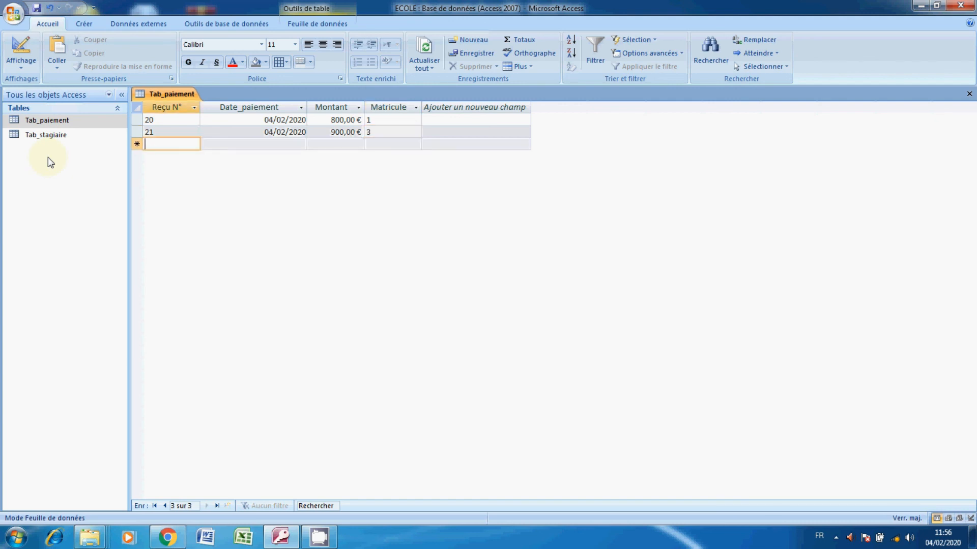
pyautogui.click(969, 93)
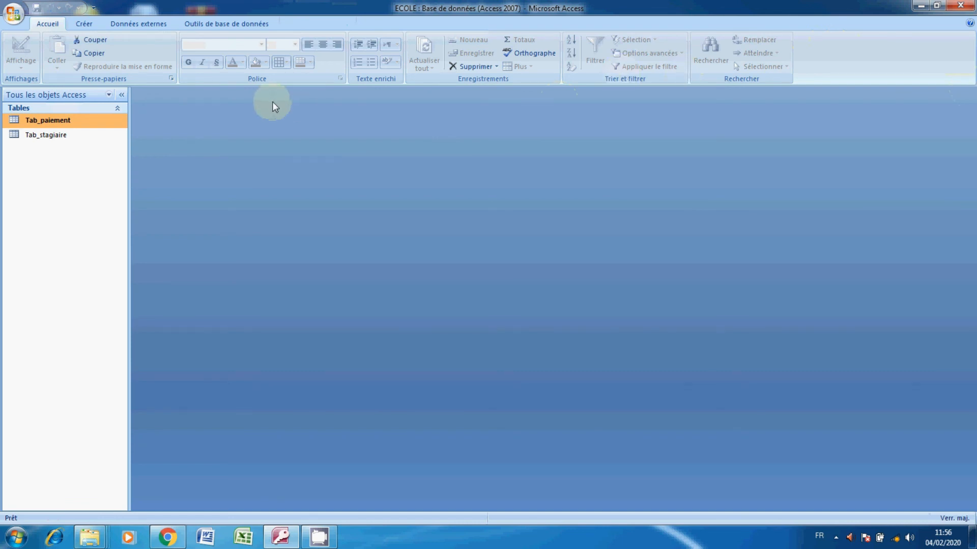